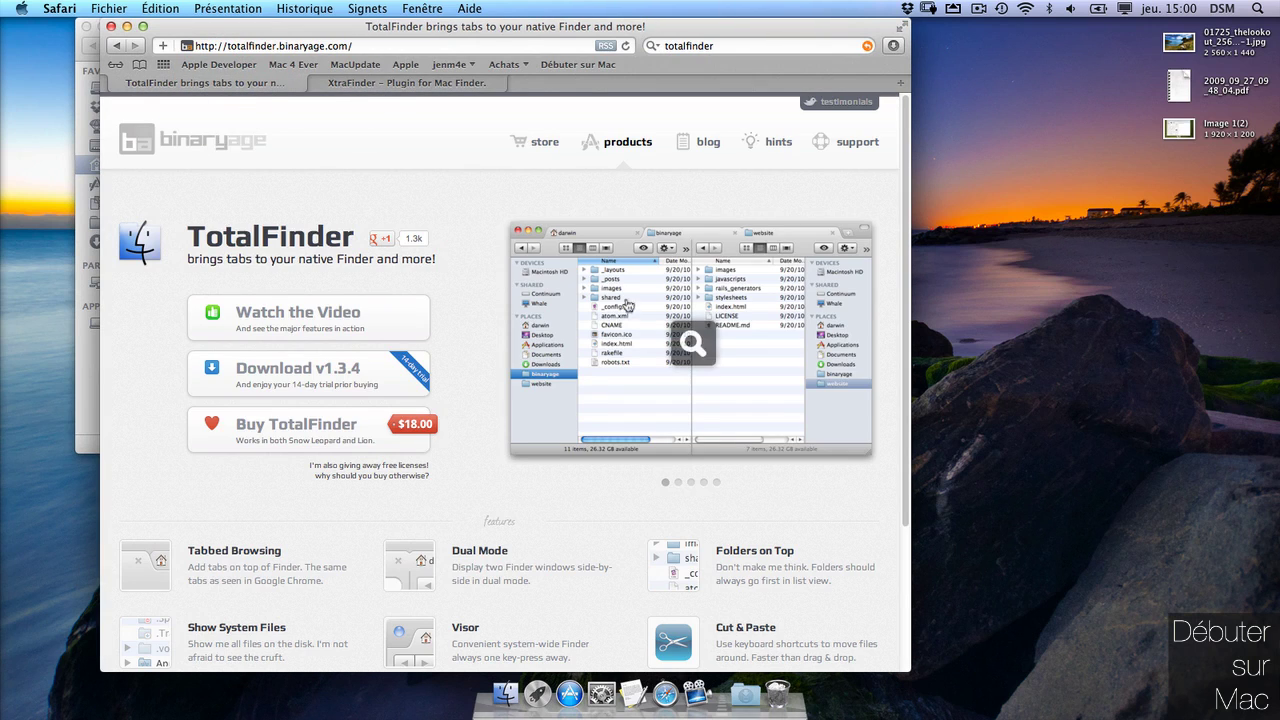
Browse the TotalFinder web page, viewing the enlarged product screenshots and the feature list
scroll(903, 175, "down", 1)
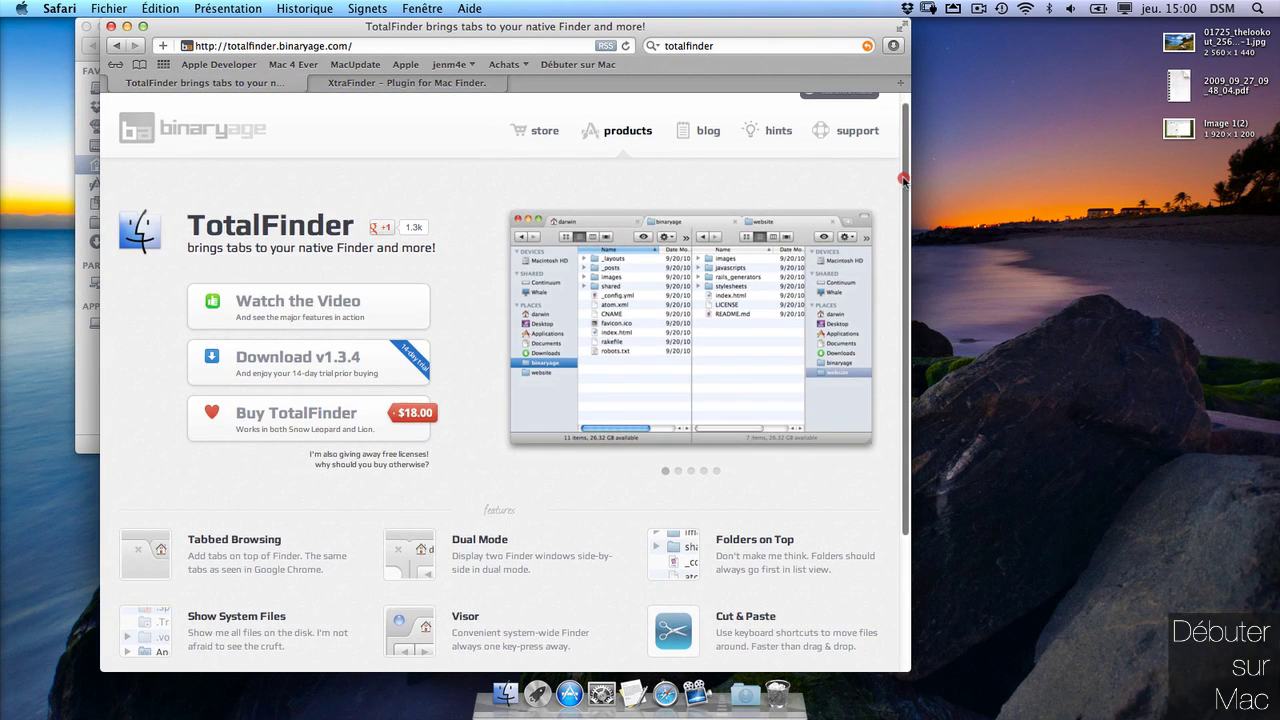
left_click_drag(903, 175, 905, 216)
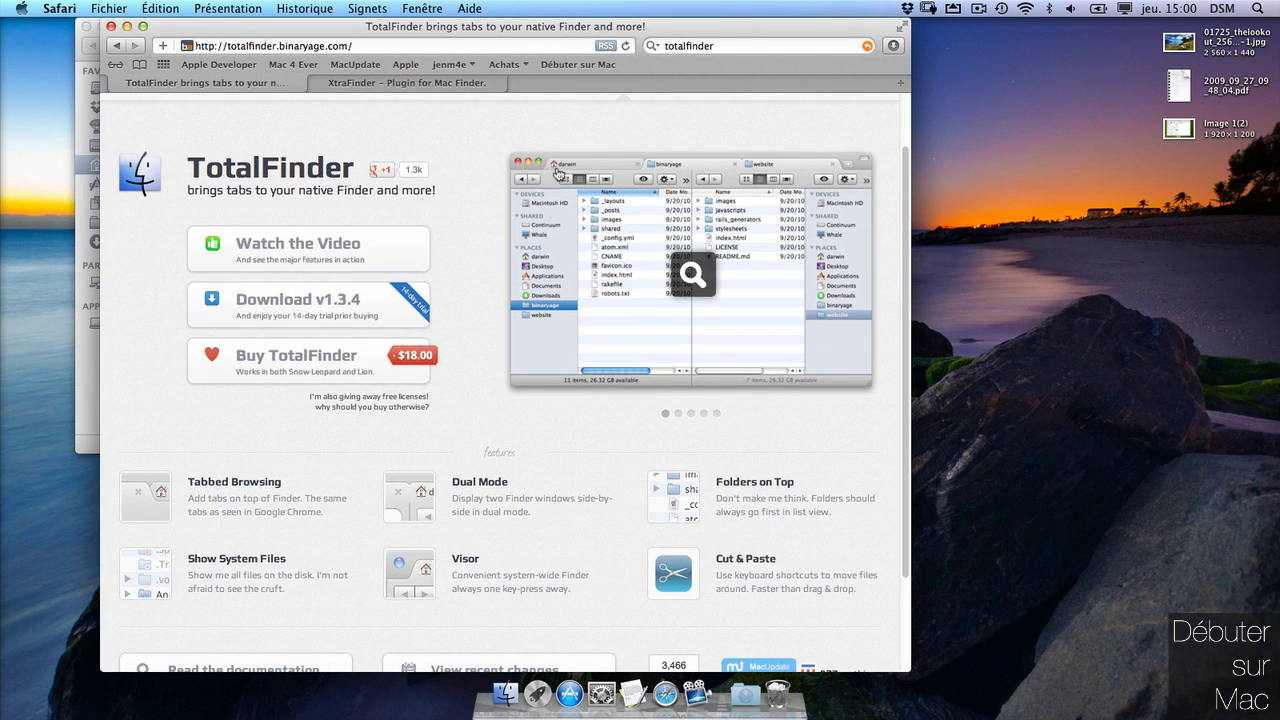
left_click(575, 174)
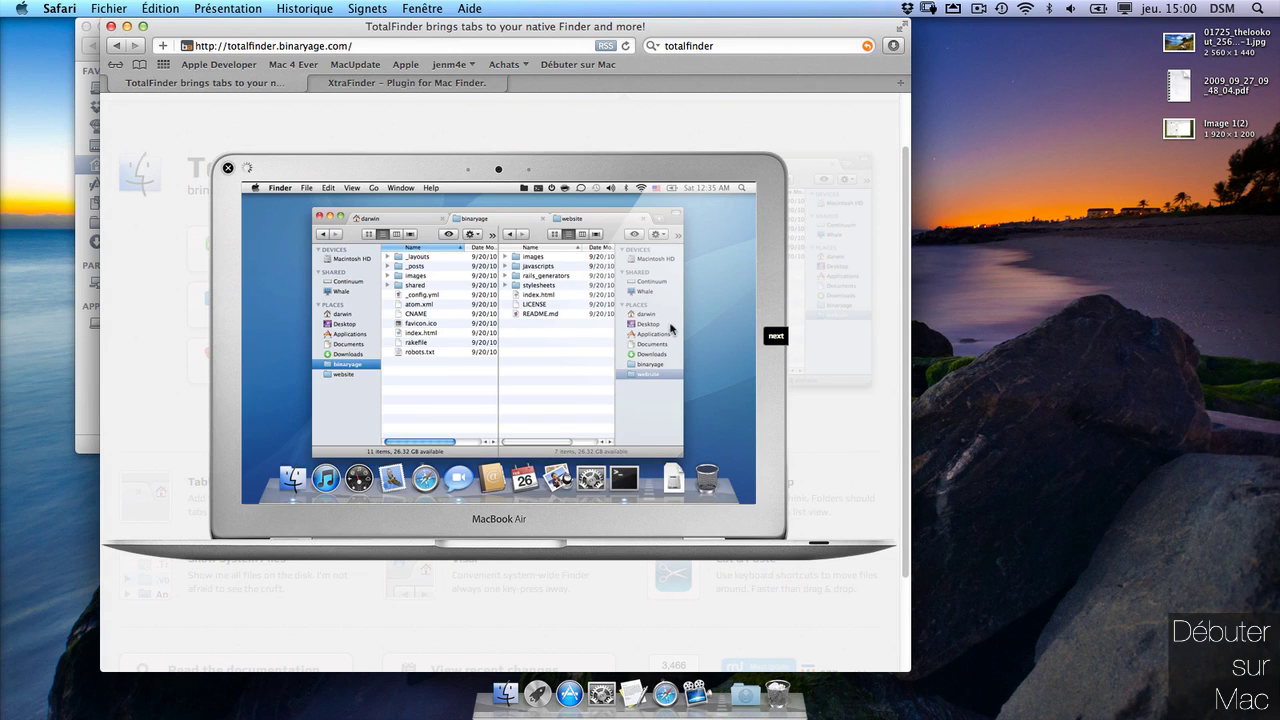
left_click(776, 336)
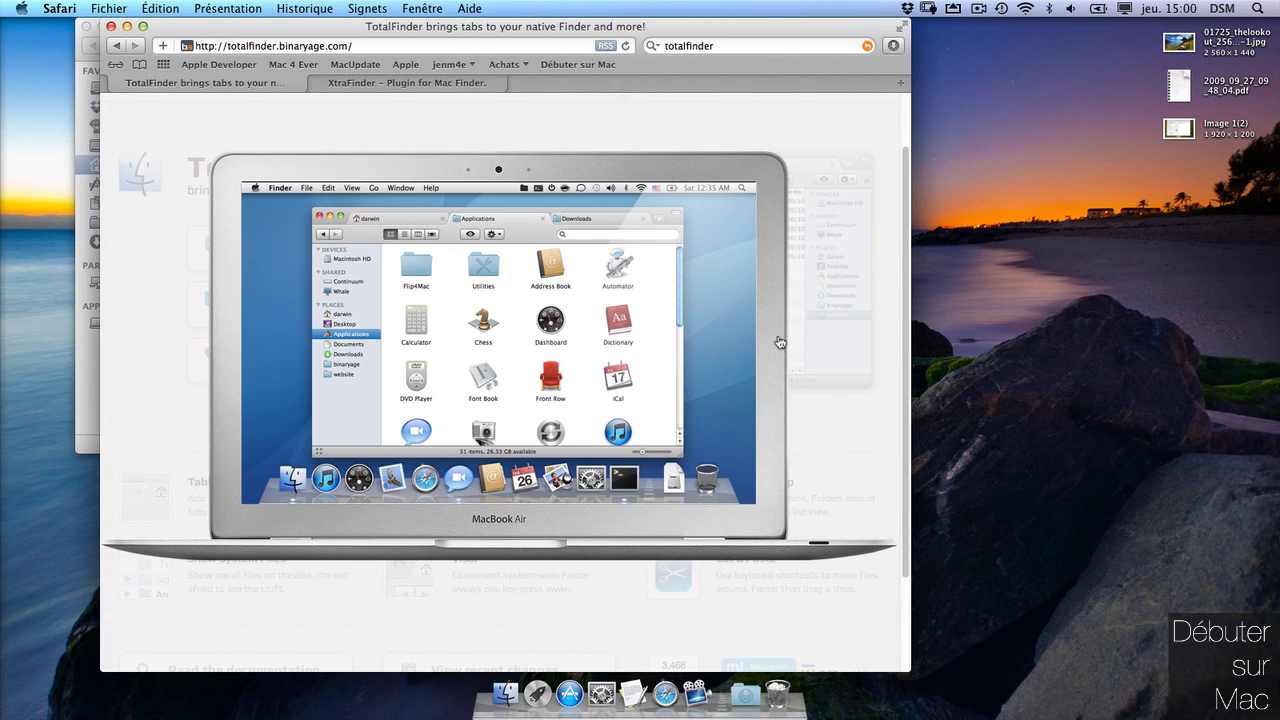
left_click(777, 338)
left_click(329, 204)
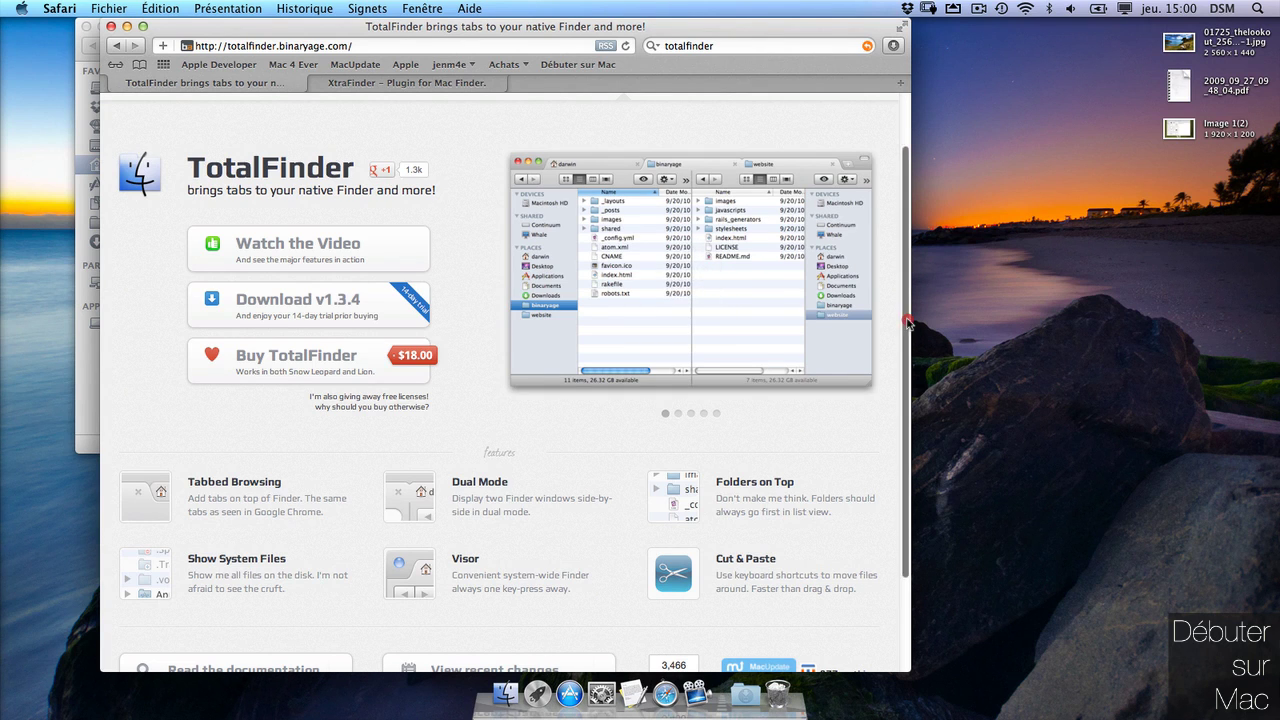
scroll(894, 437, "down", 3)
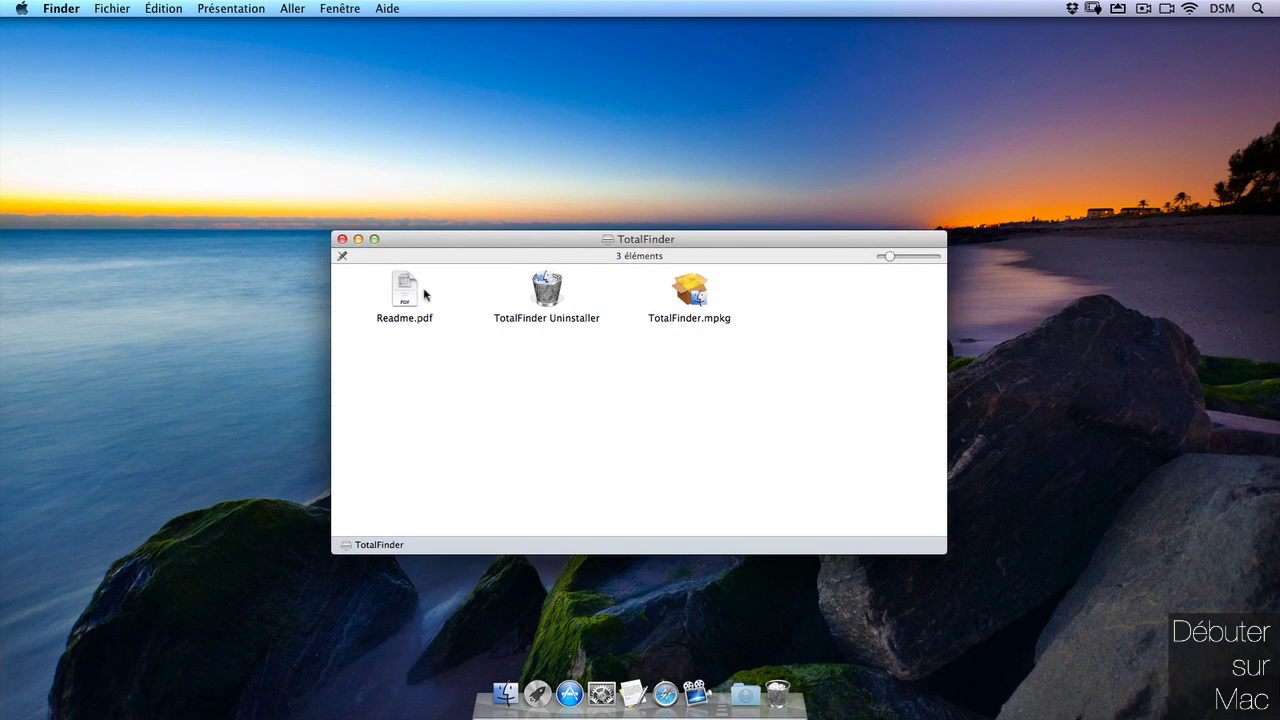
Install TotalFinder 1.3.4 from TotalFinder.mpkg as a standard installation, authorizing it with the account password
double_click(696, 292)
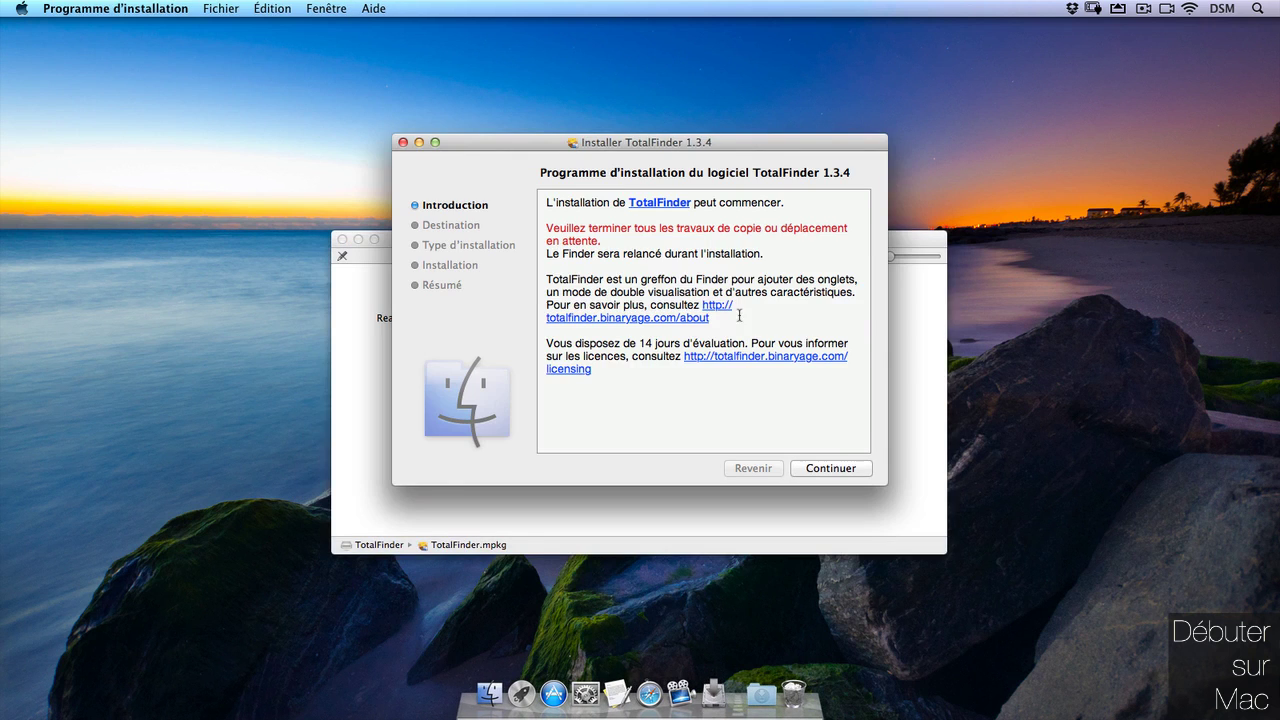
left_click(830, 468)
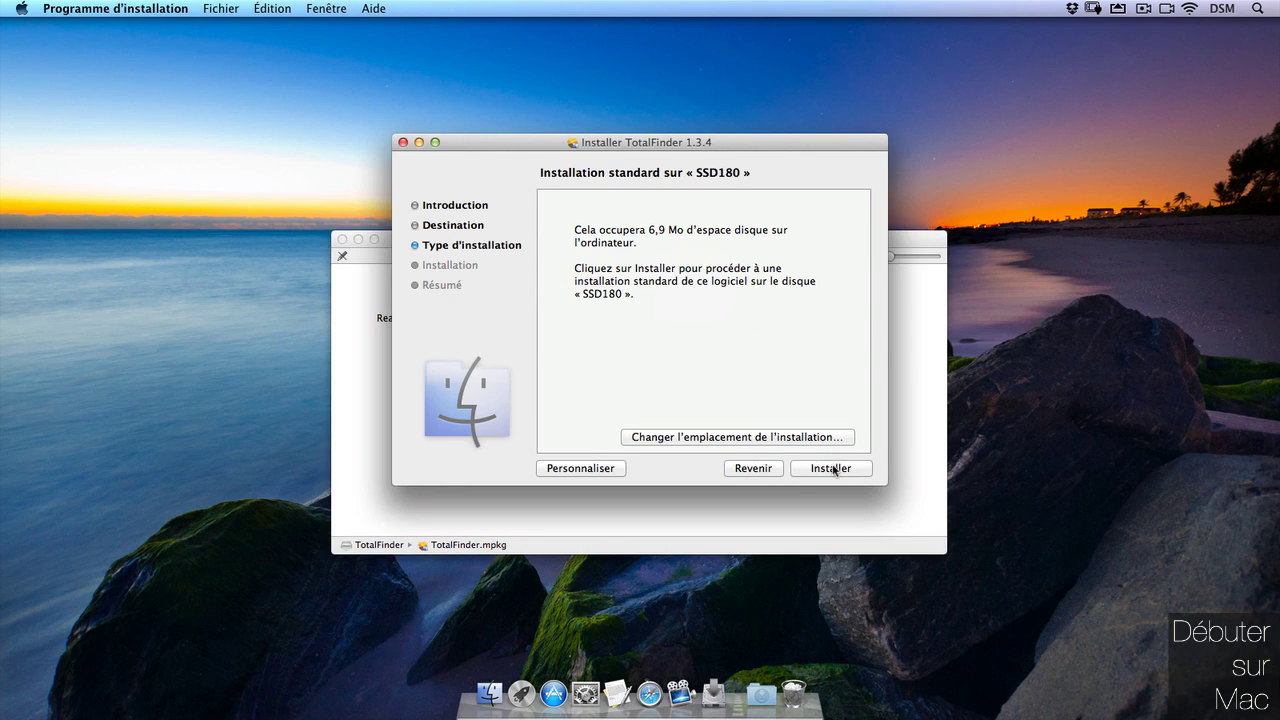
left_click(834, 469)
type("••")
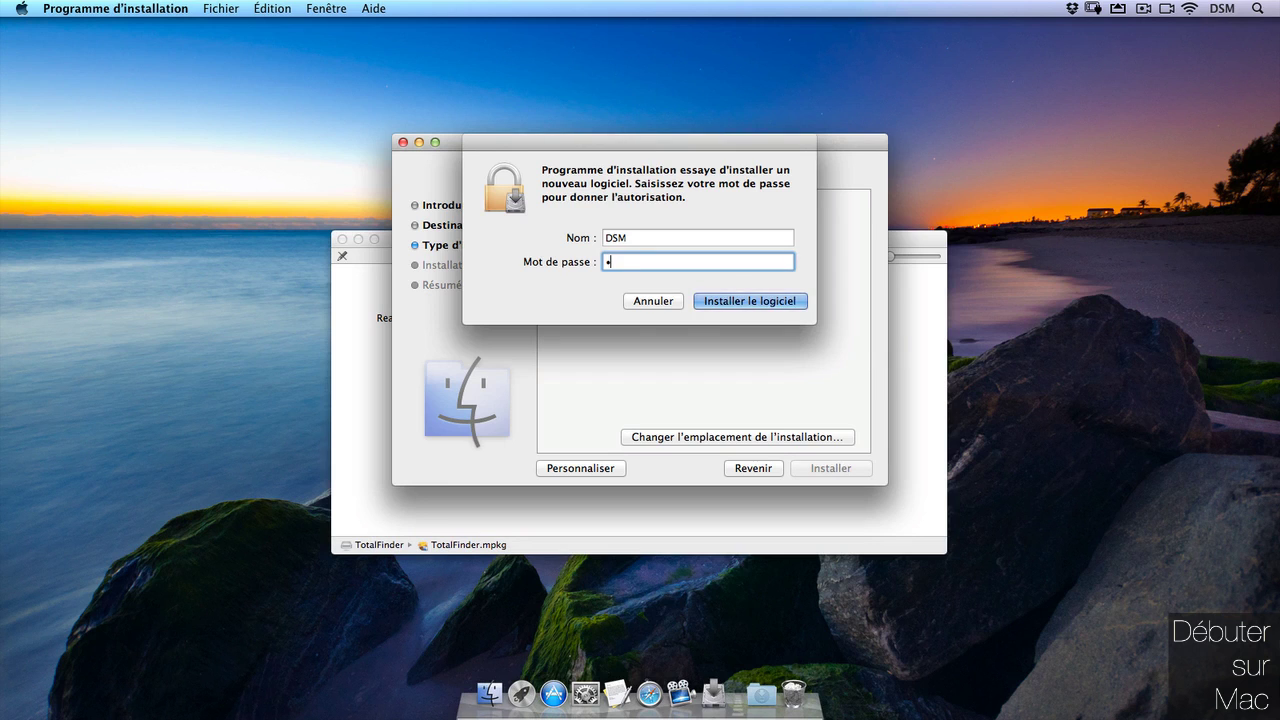
type("•••••")
key("Return")
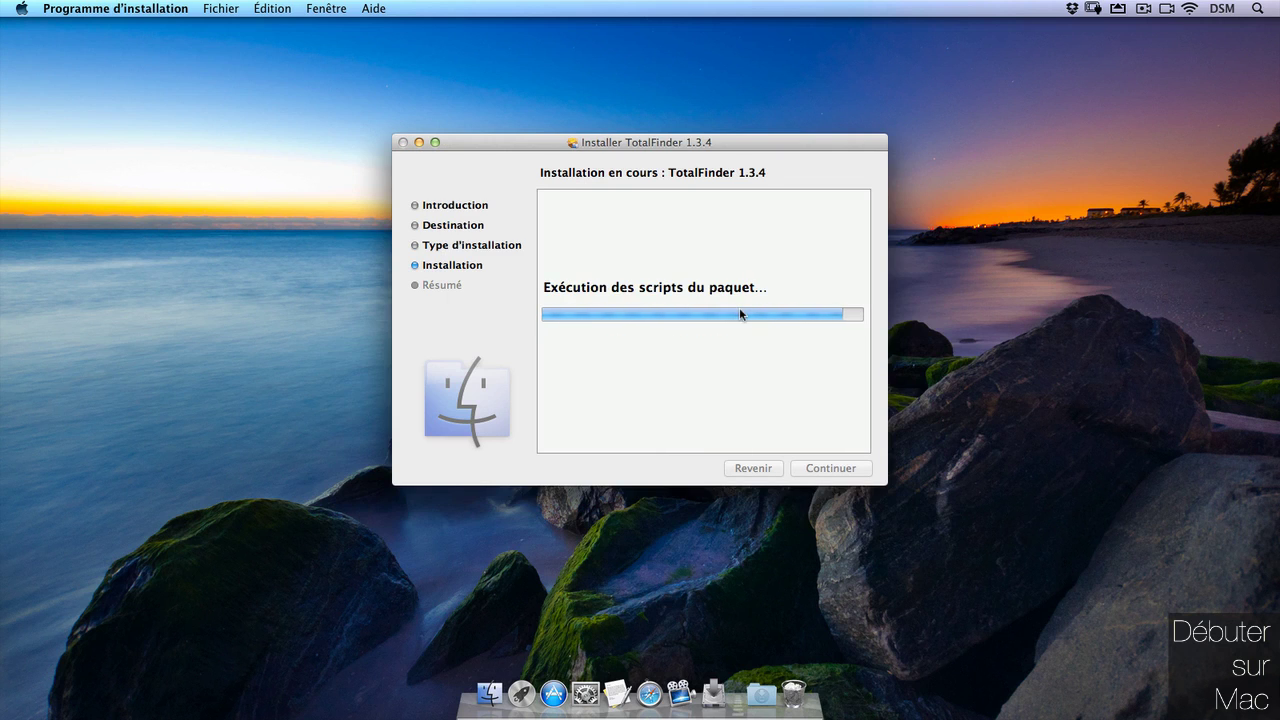
left_click(849, 469)
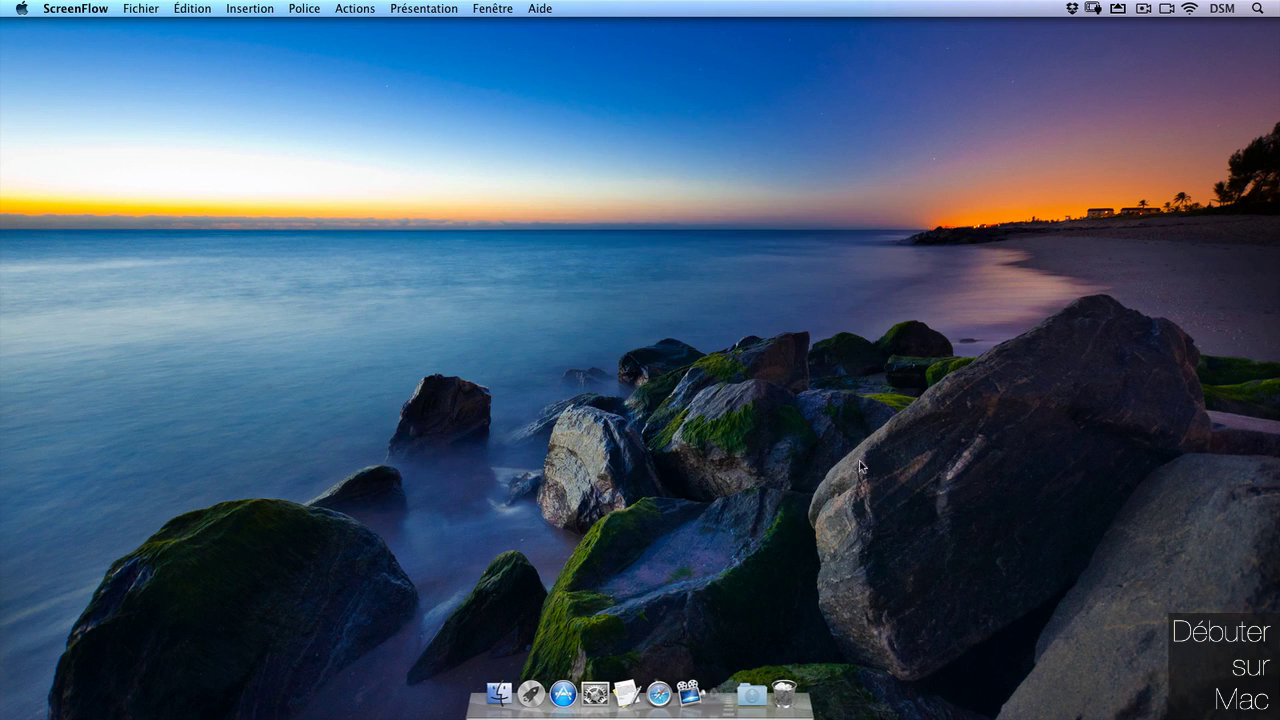
Open a Finder window and allow TotalFinder to check for updates automatically
left_click(508, 697)
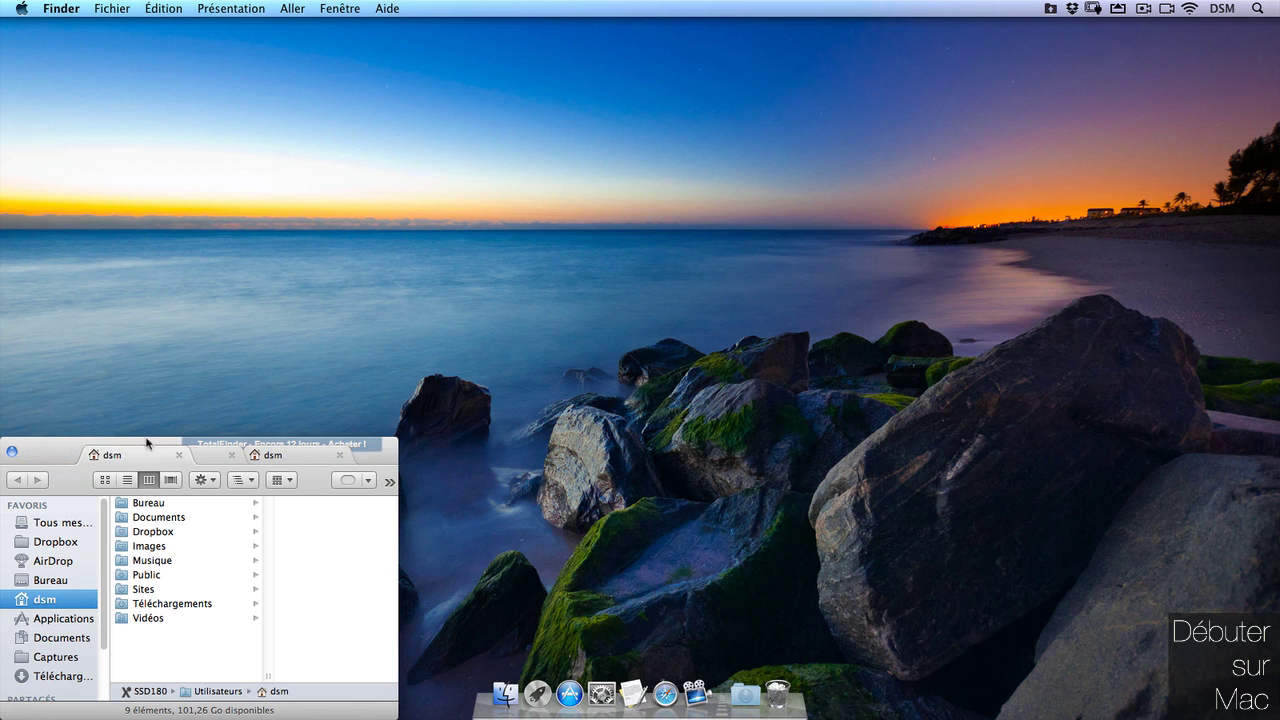
left_click(1140, 10)
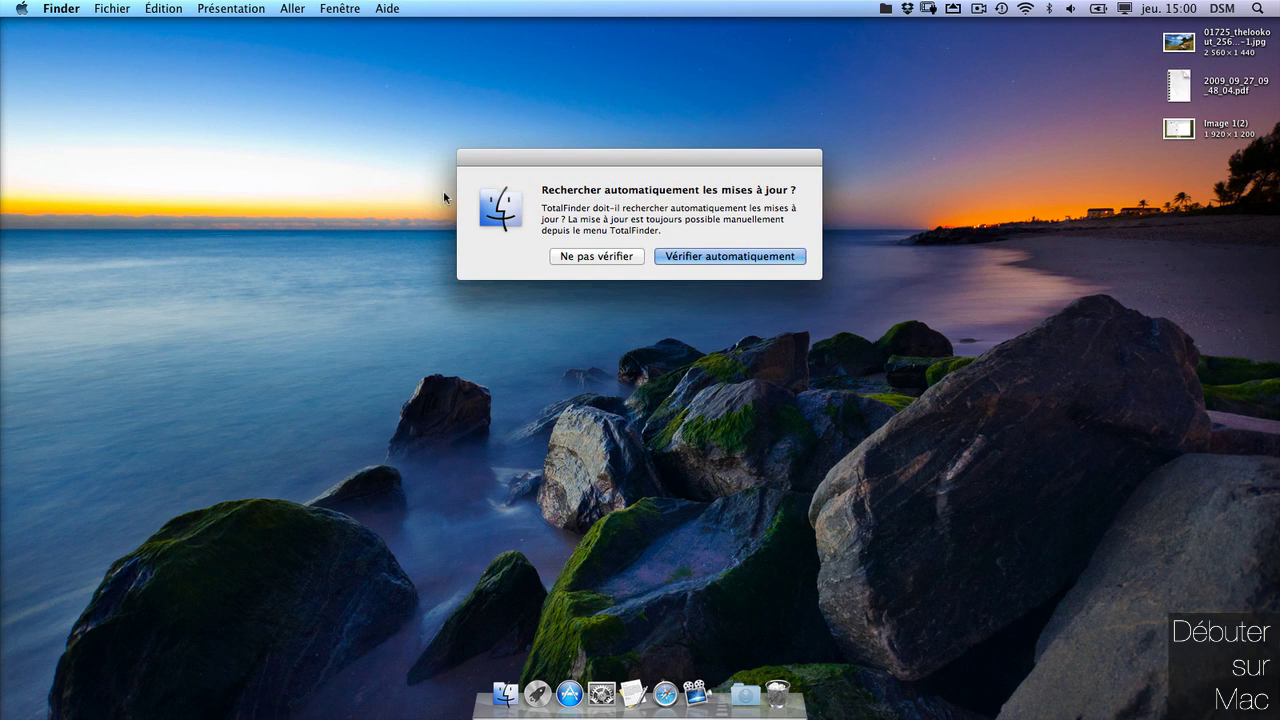
left_click(688, 257)
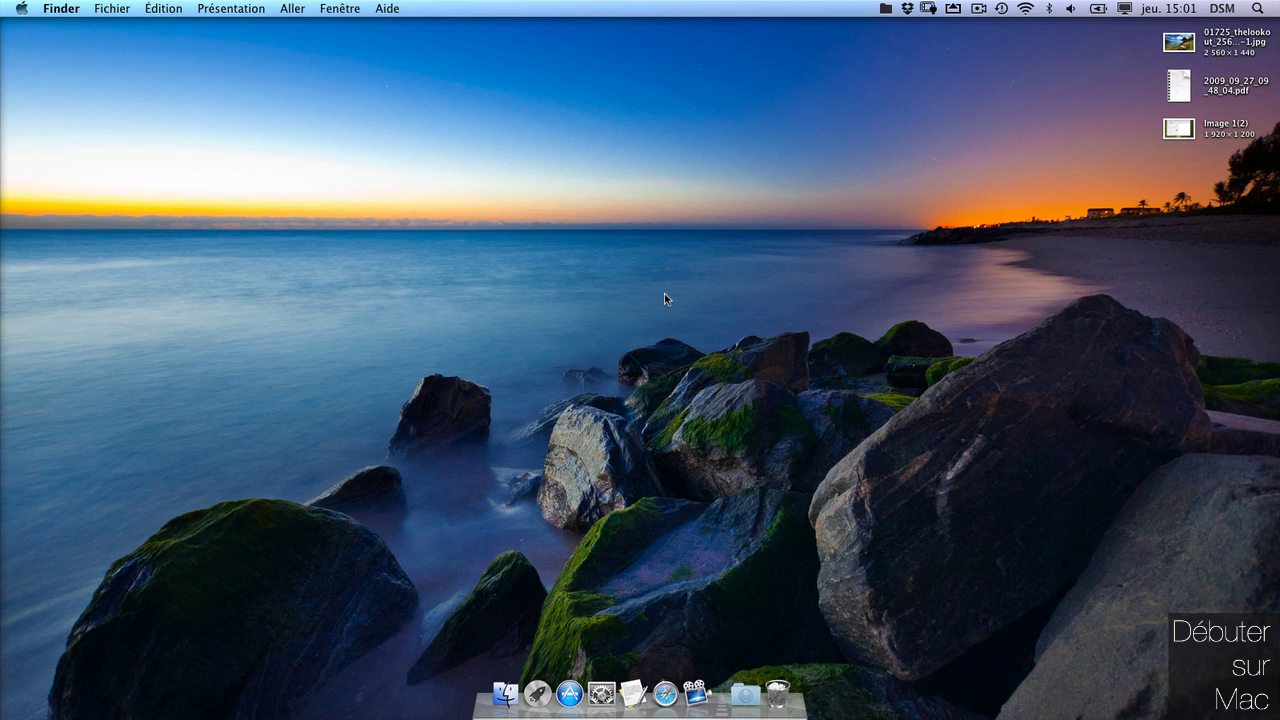
Open the TotalFinder preferences and display the TotalFinder section of the Finder preferences
left_click(888, 9)
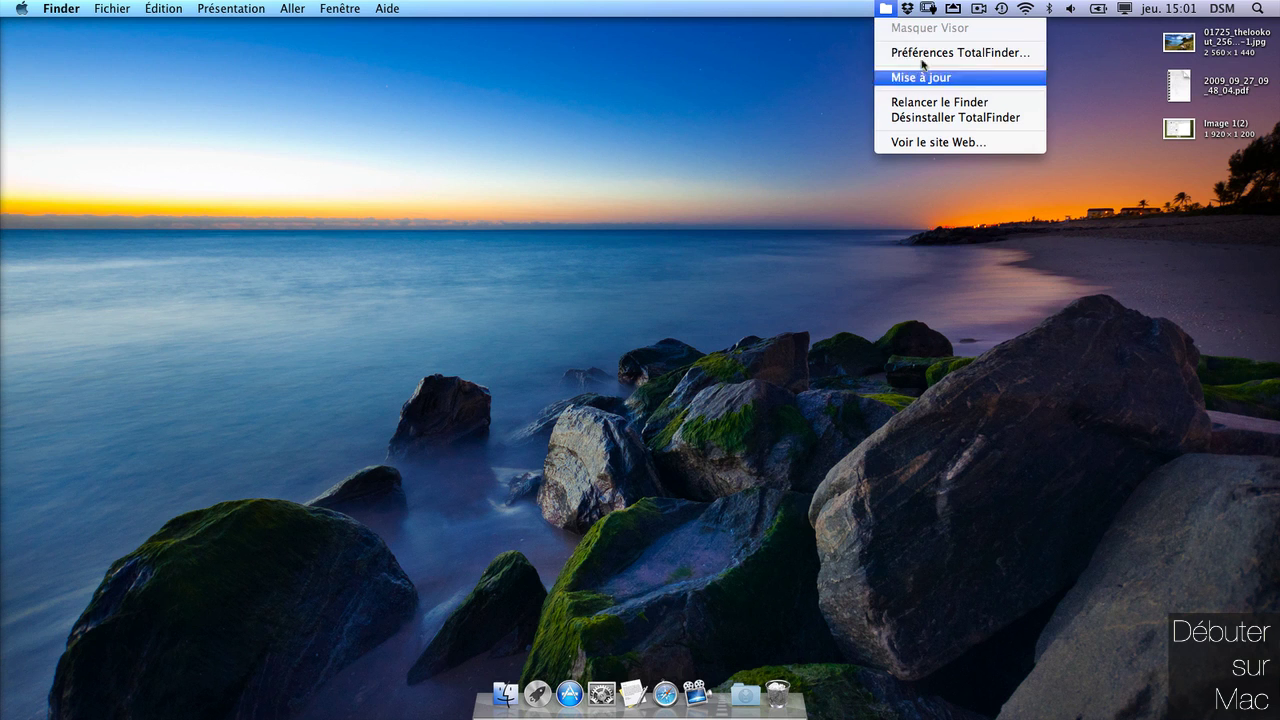
left_click(920, 53)
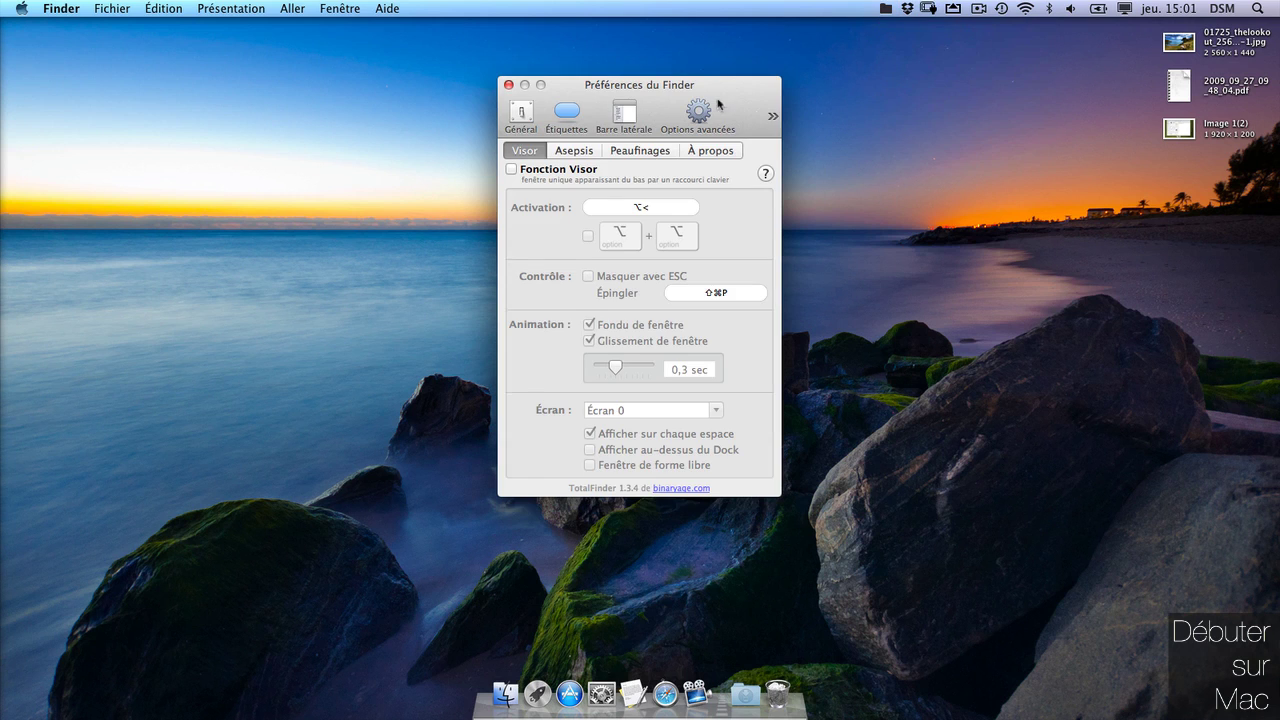
left_click_drag(726, 90, 736, 84)
left_click(886, 9)
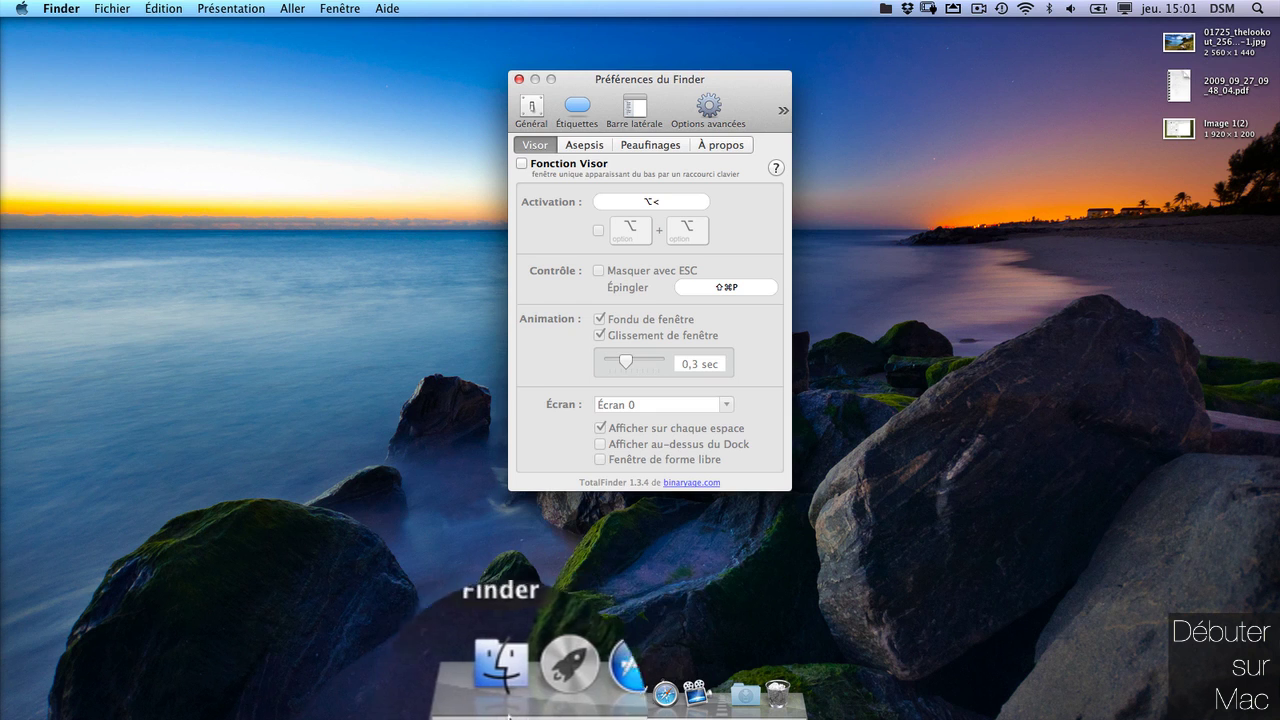
left_click(890, 14)
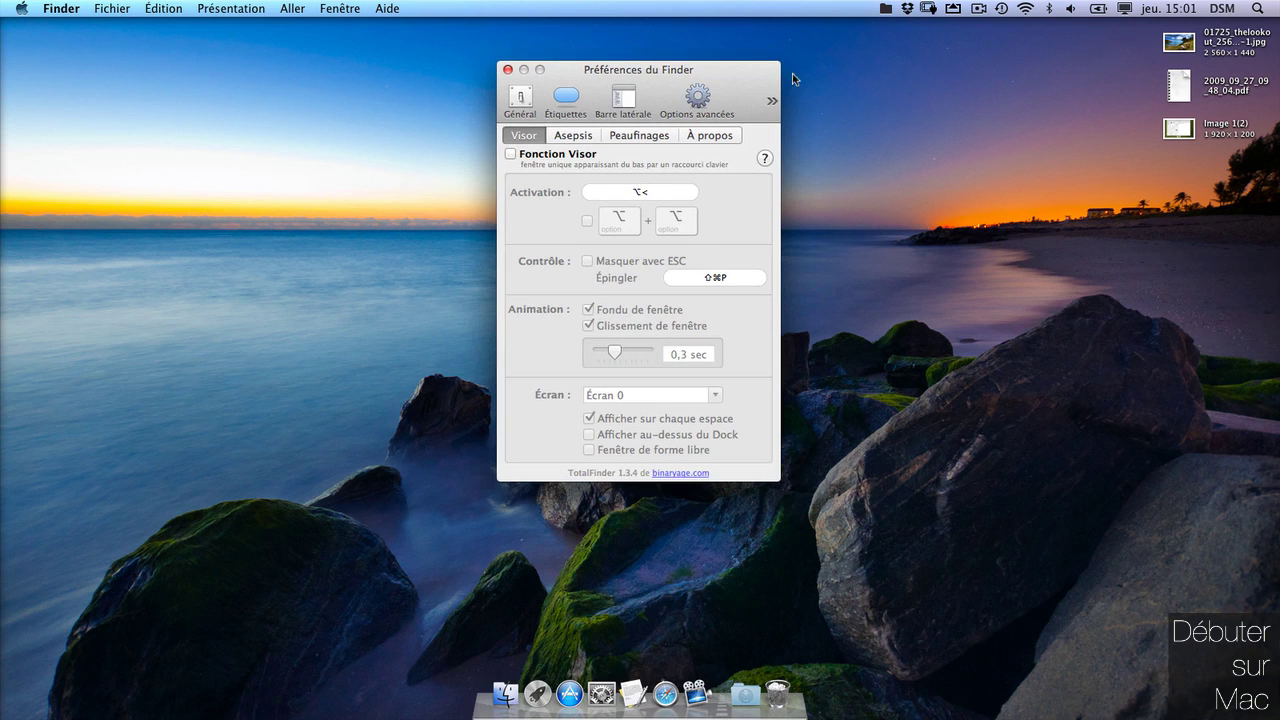
left_click(773, 101)
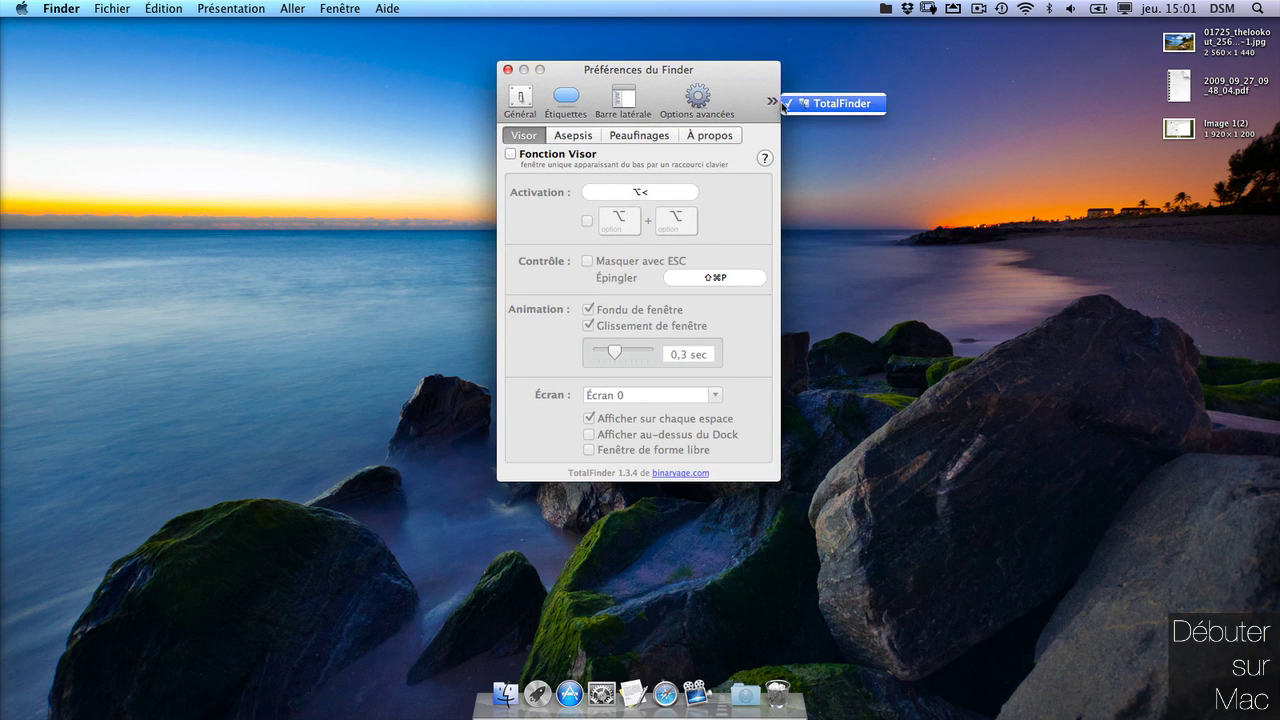
left_click(716, 70)
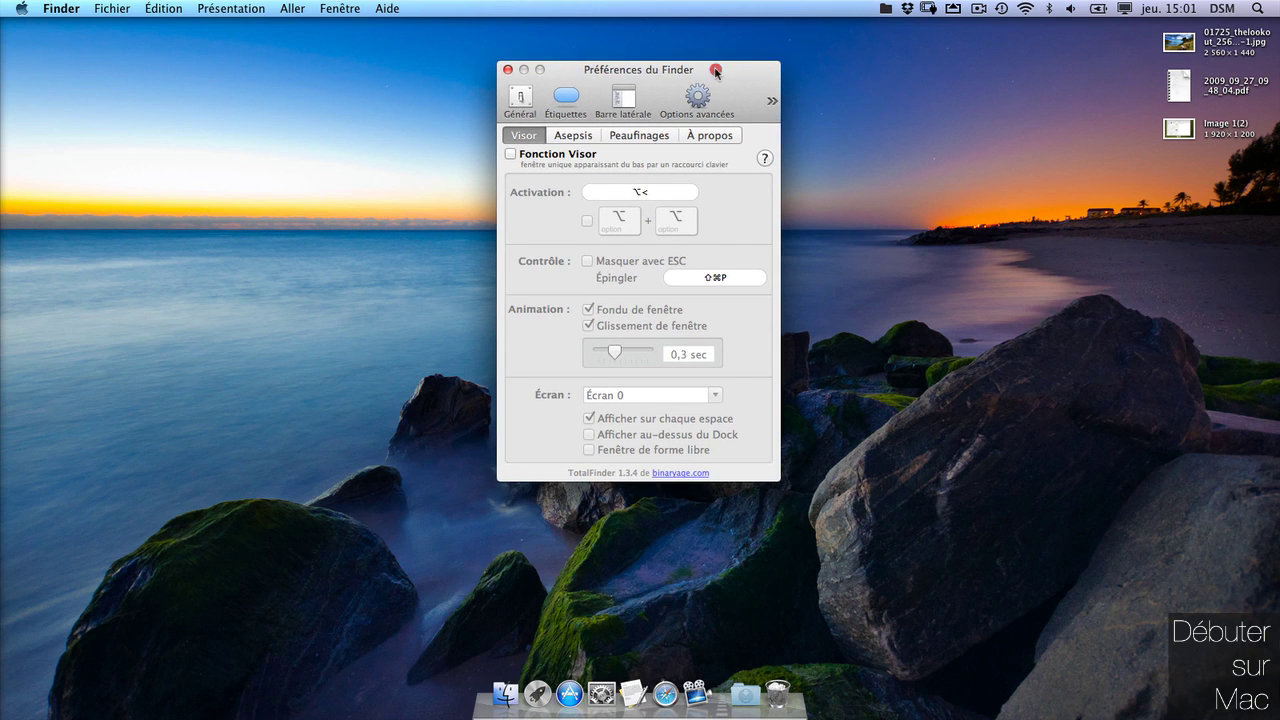
left_click(772, 101)
left_click(850, 106)
Enable "Avec fichiers système" in the Peaufinages settings and open a home folder window, narrowed to sit beside the preferences
left_click(616, 135)
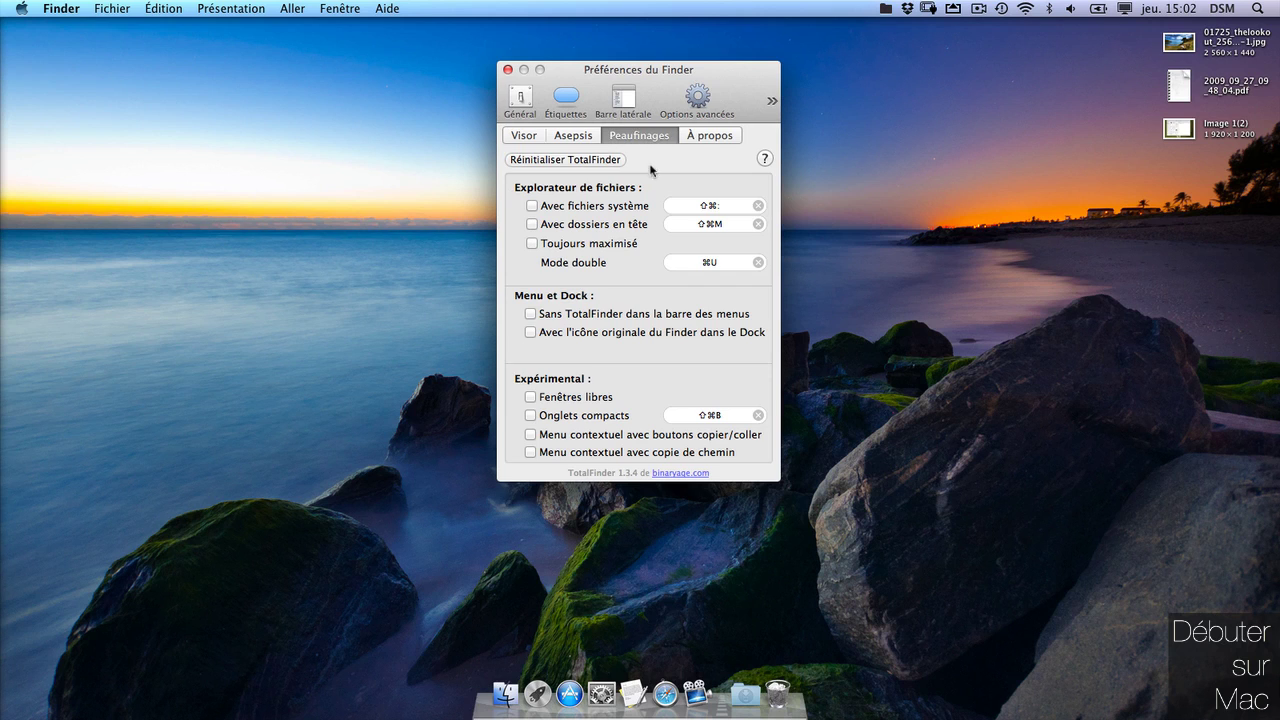
left_click(533, 206)
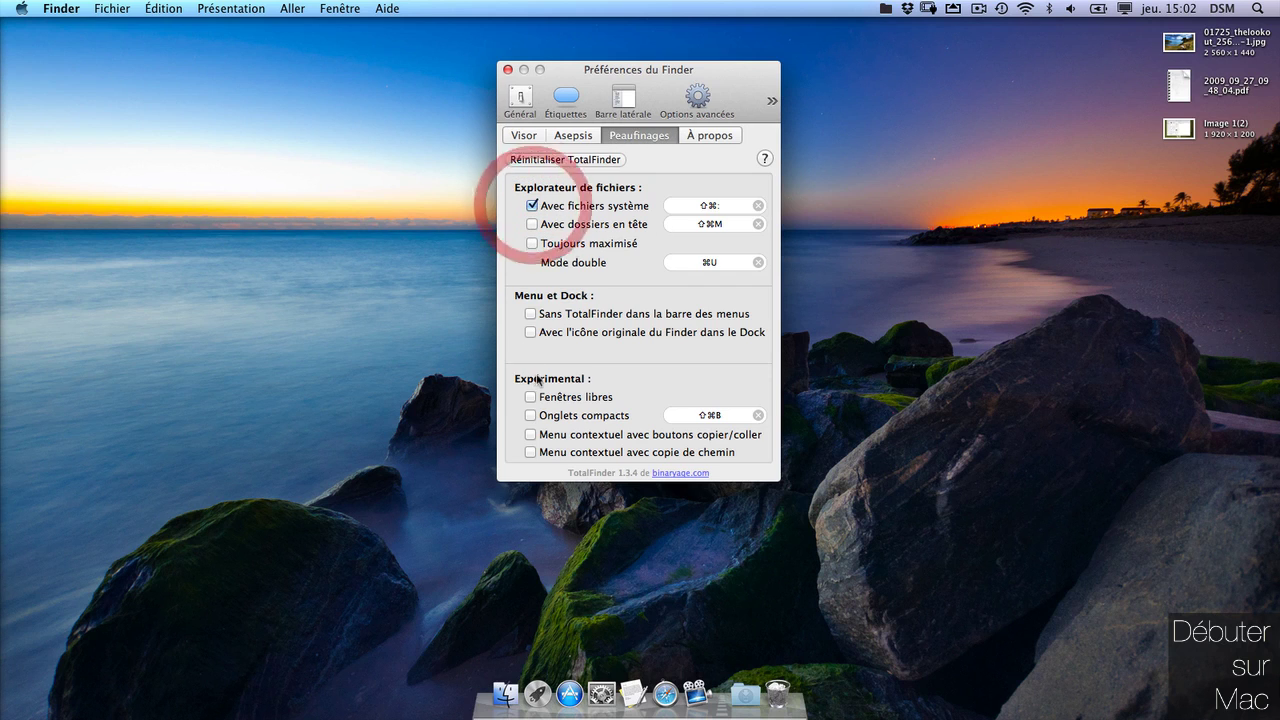
left_click(503, 697)
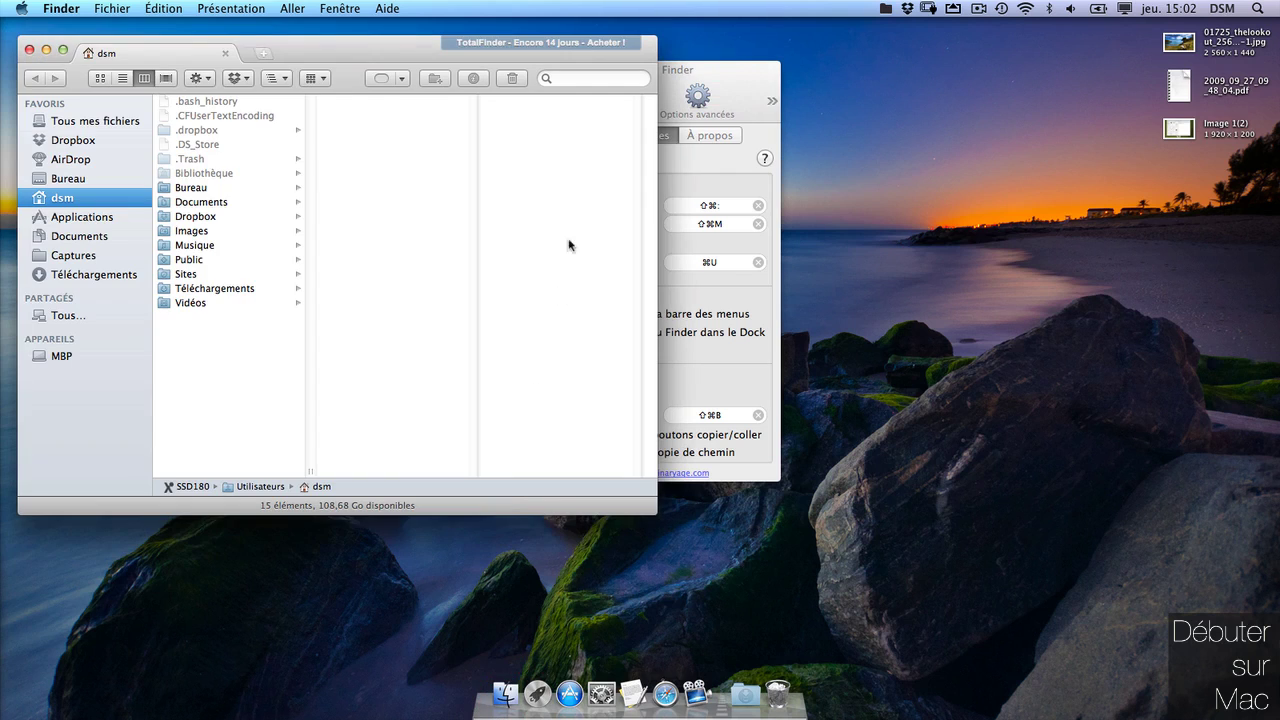
left_click_drag(657, 202, 448, 211)
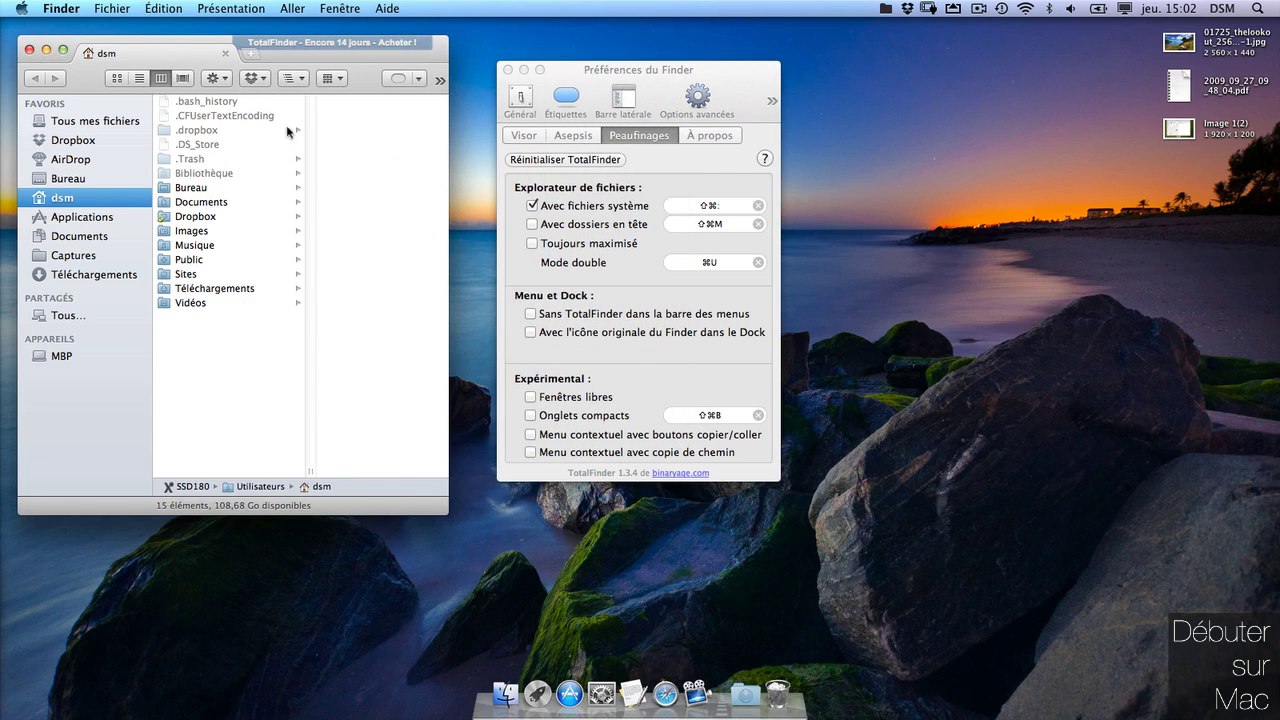
Browse the Bureau, AirDrop, Dropbox and Téléchargements locations with system files shown
left_click(67, 179)
left_click(86, 162)
left_click(100, 141)
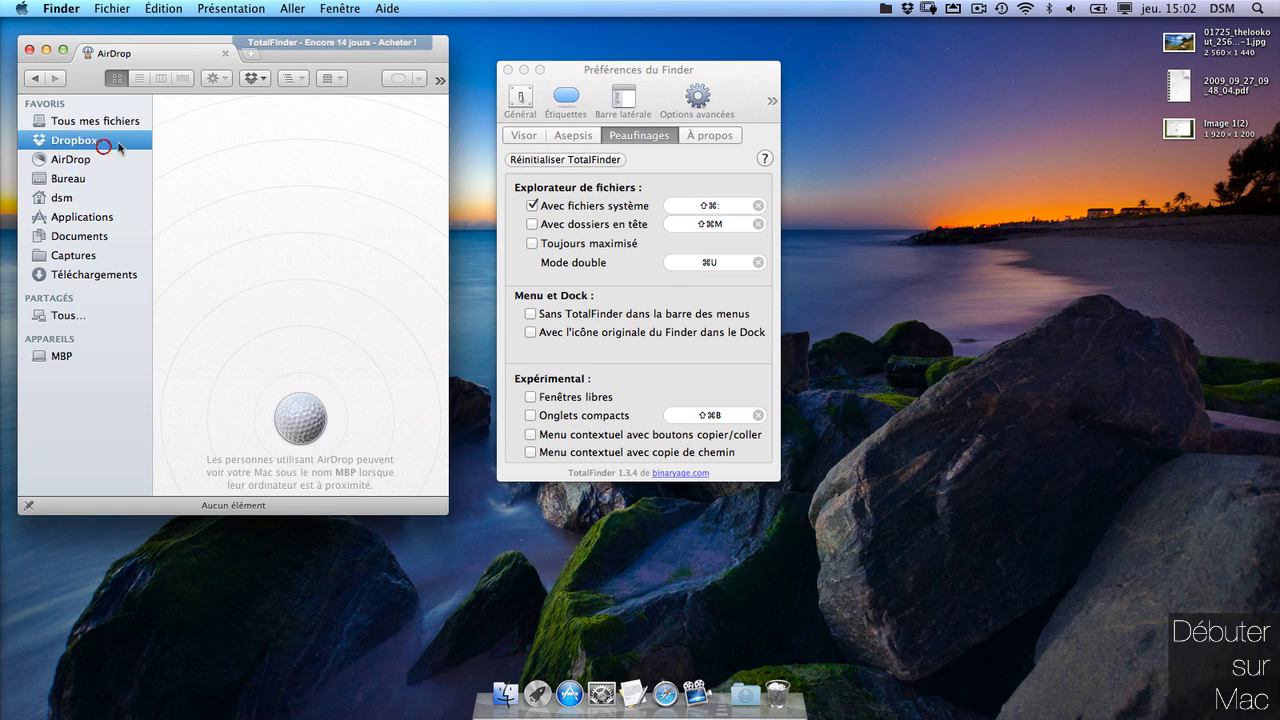
left_click(100, 268)
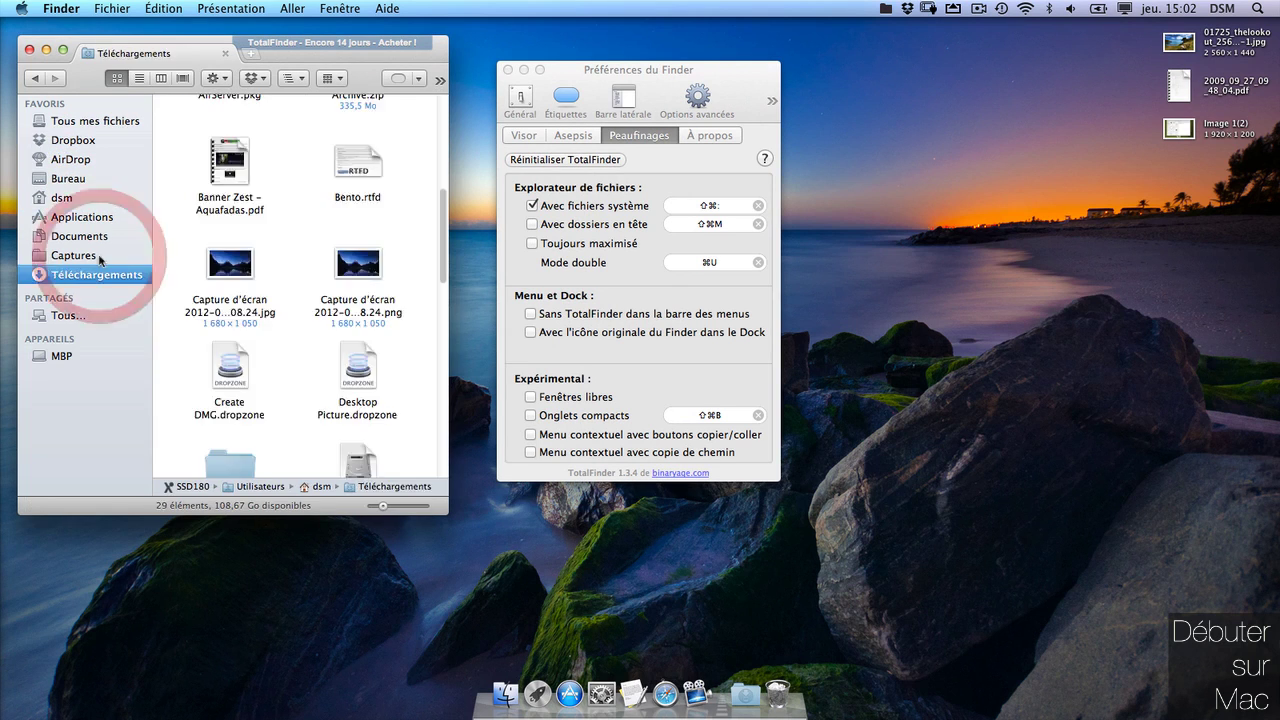
Enable "Avec dossiers en tête" and check the file order in Téléchargements and in Applications, shown as a list
left_click(532, 224)
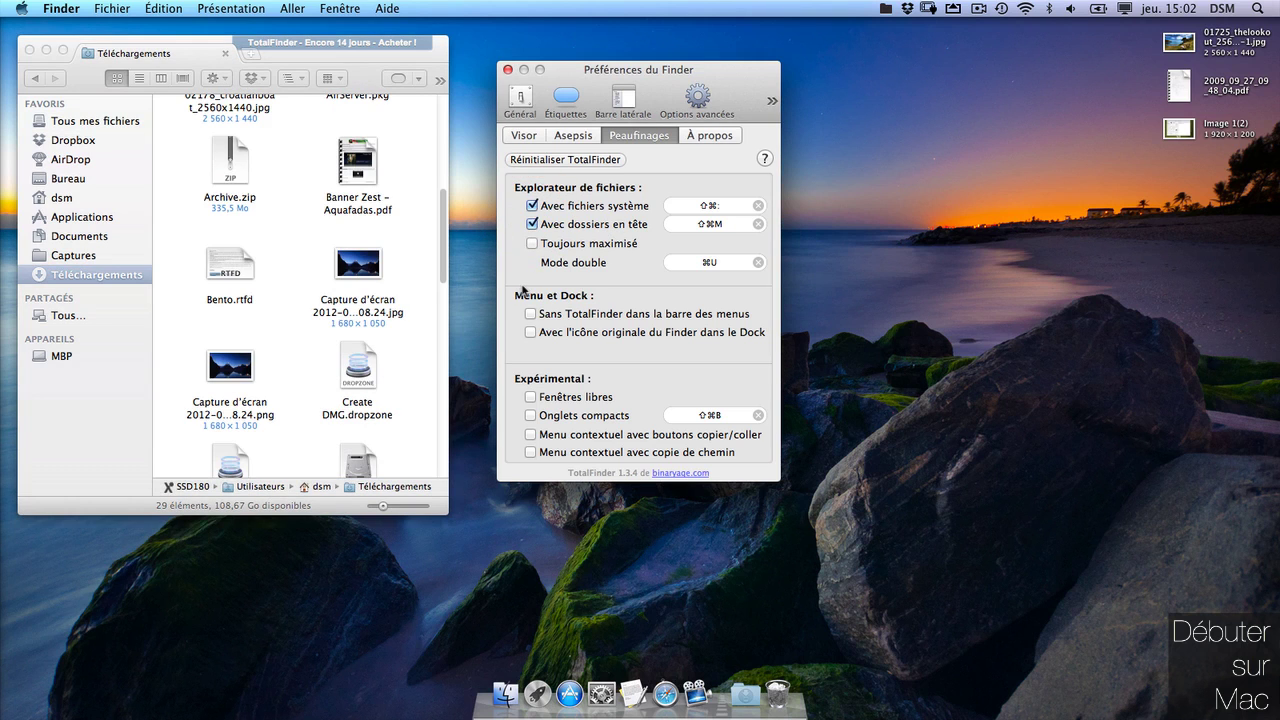
left_click_drag(443, 237, 443, 145)
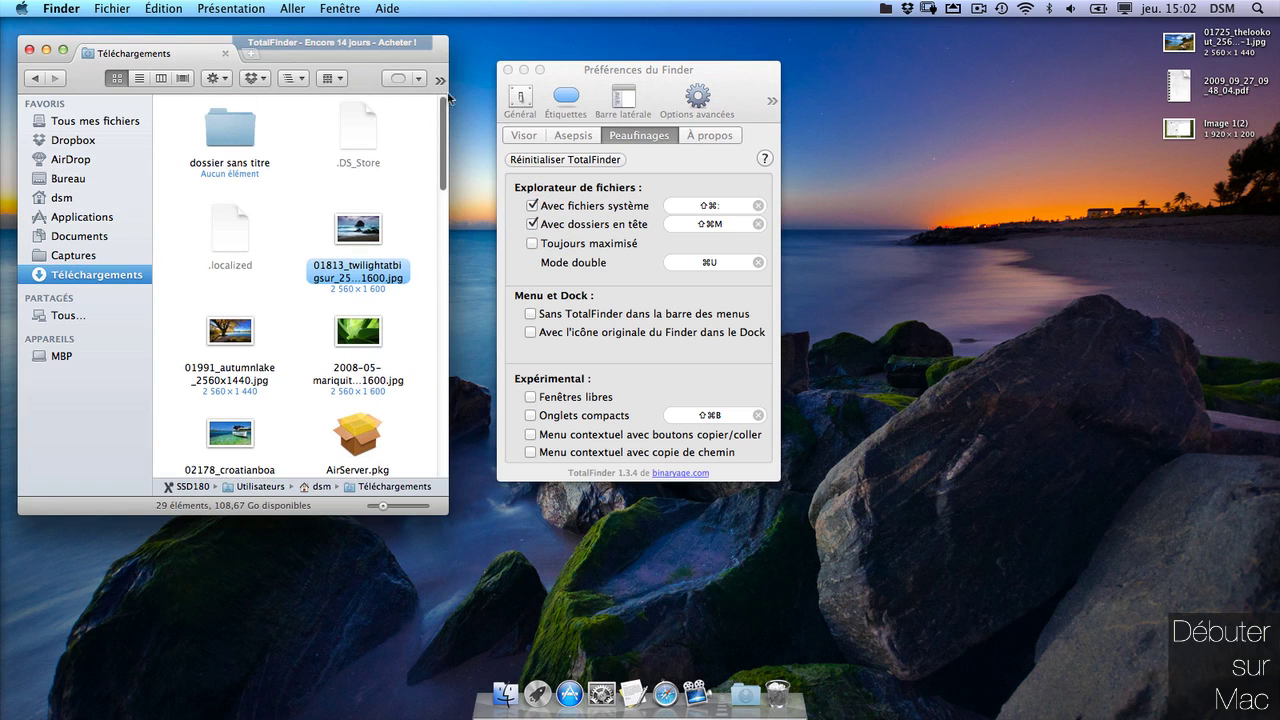
left_click(74, 220)
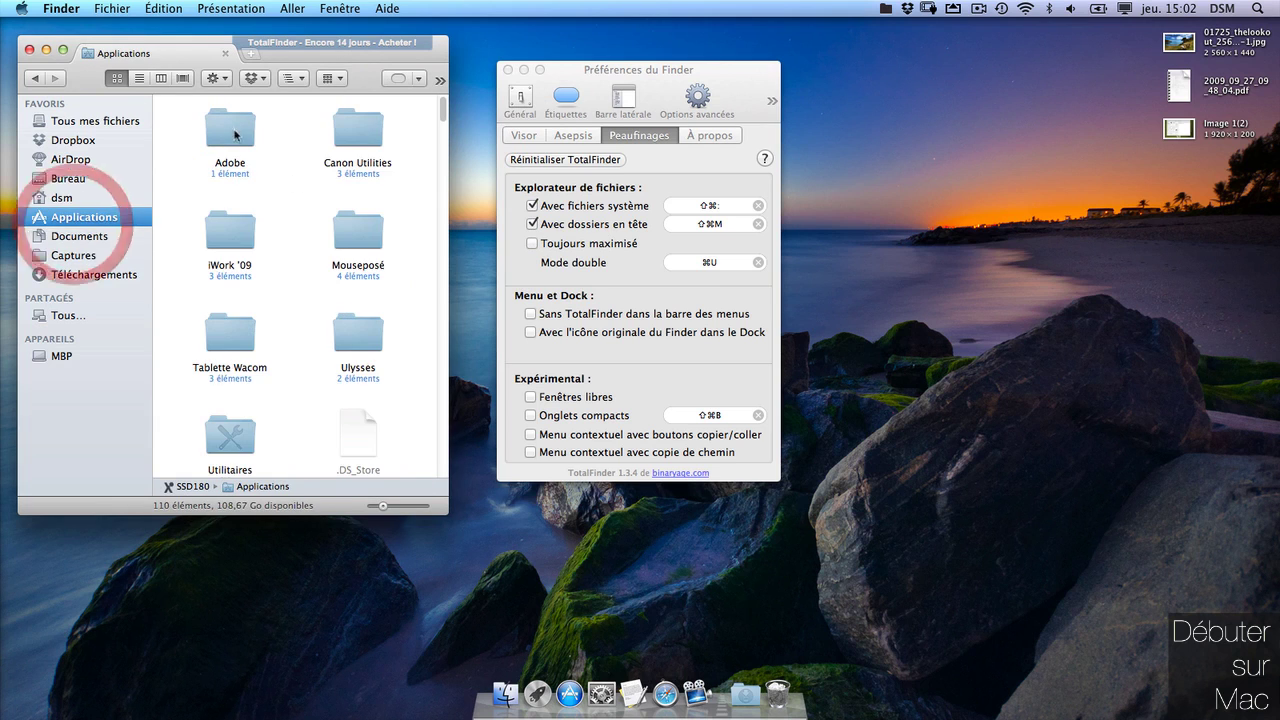
key("super+2")
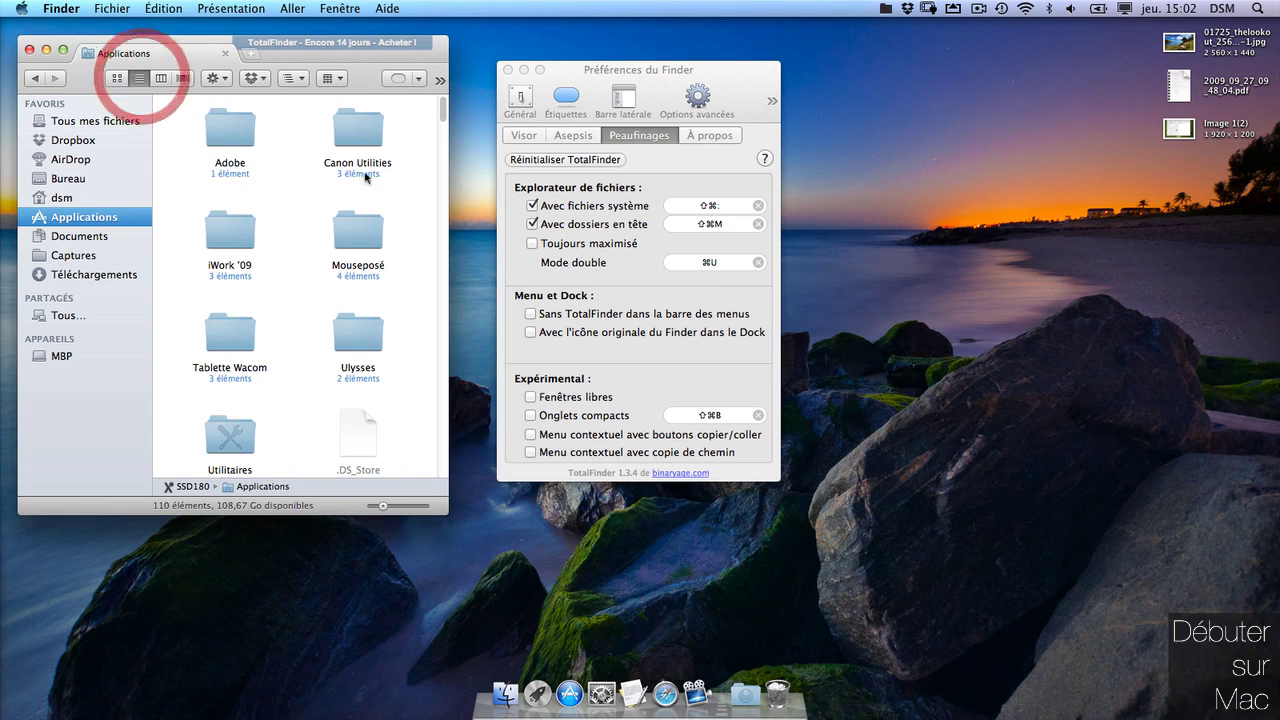
left_click_drag(441, 299, 443, 120)
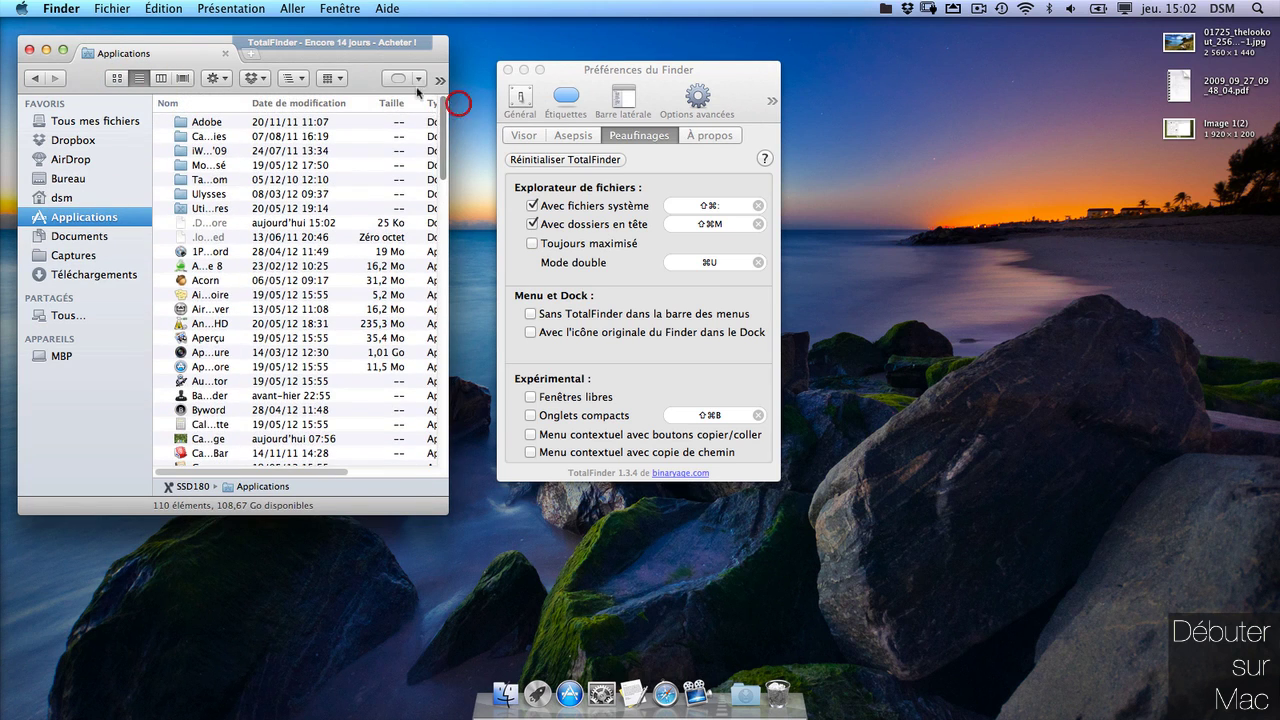
Toggle "Avec dossiers en tête" off and back on to compare the order of the Applications list
left_click(533, 224)
left_click(533, 224)
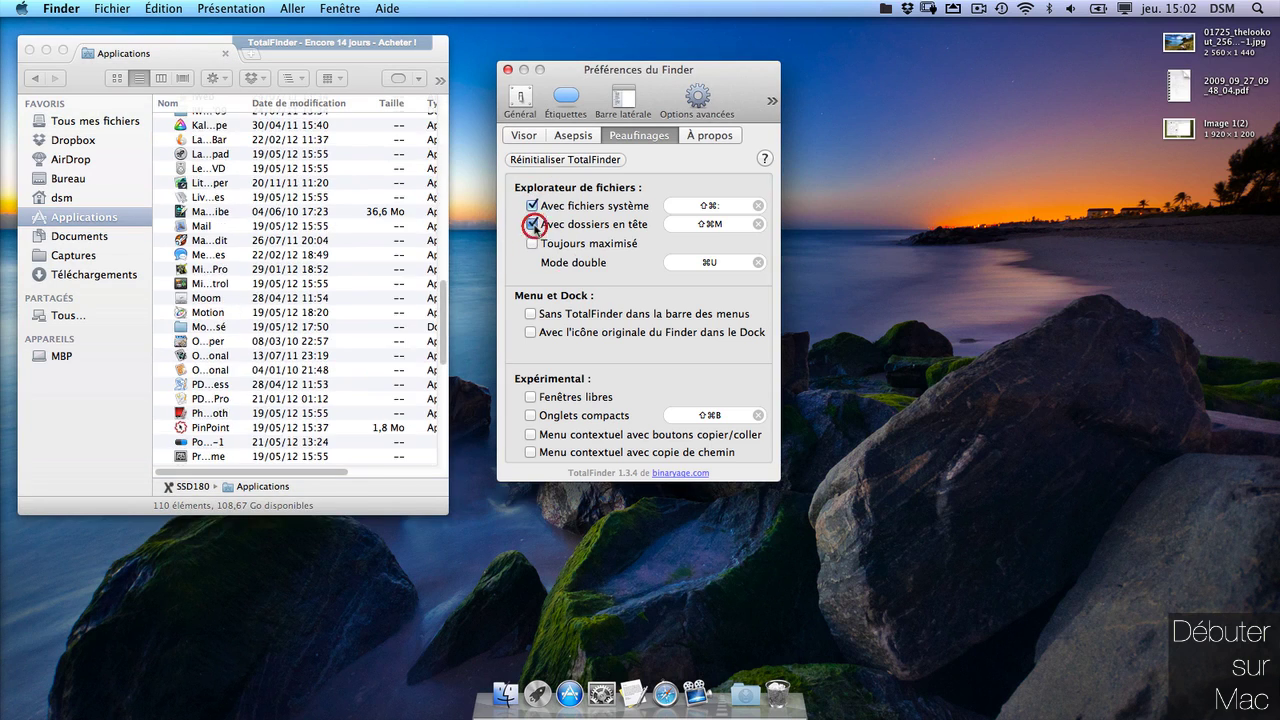
left_click(534, 225)
left_click_drag(441, 315, 443, 115)
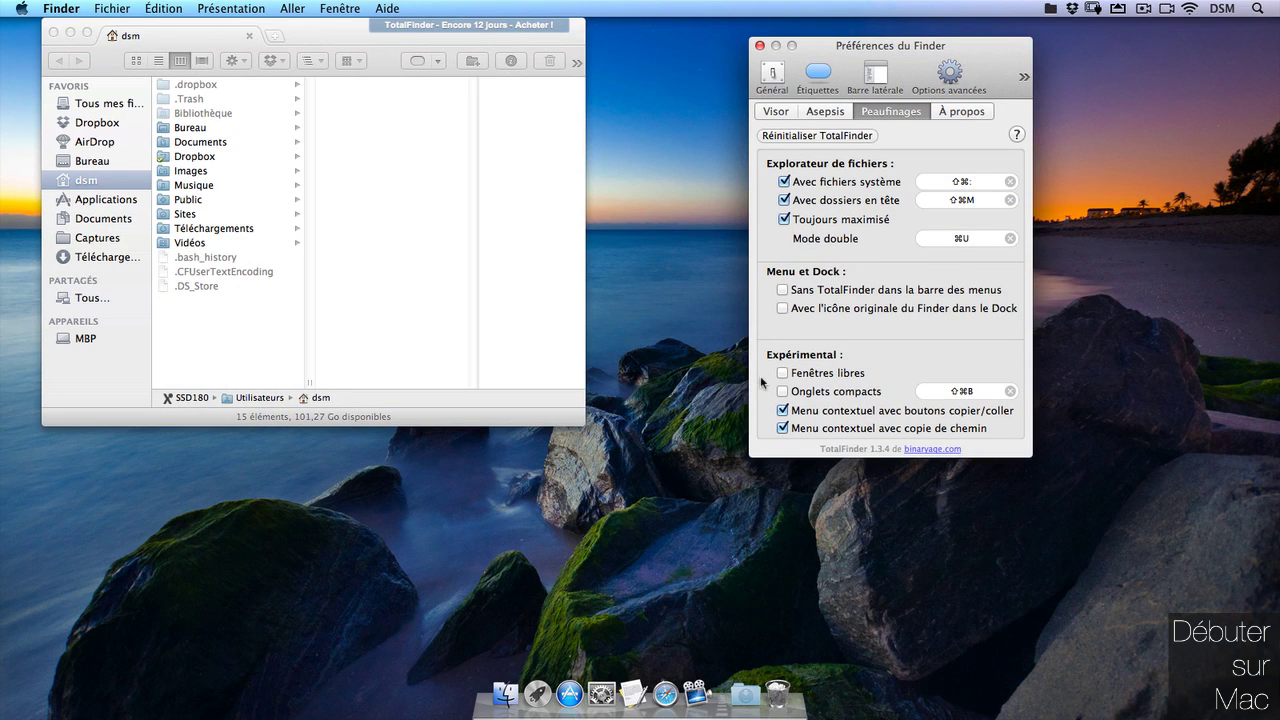
Expand the home folder window to fill the screen, and reduce it to a smaller size
left_click(88, 35)
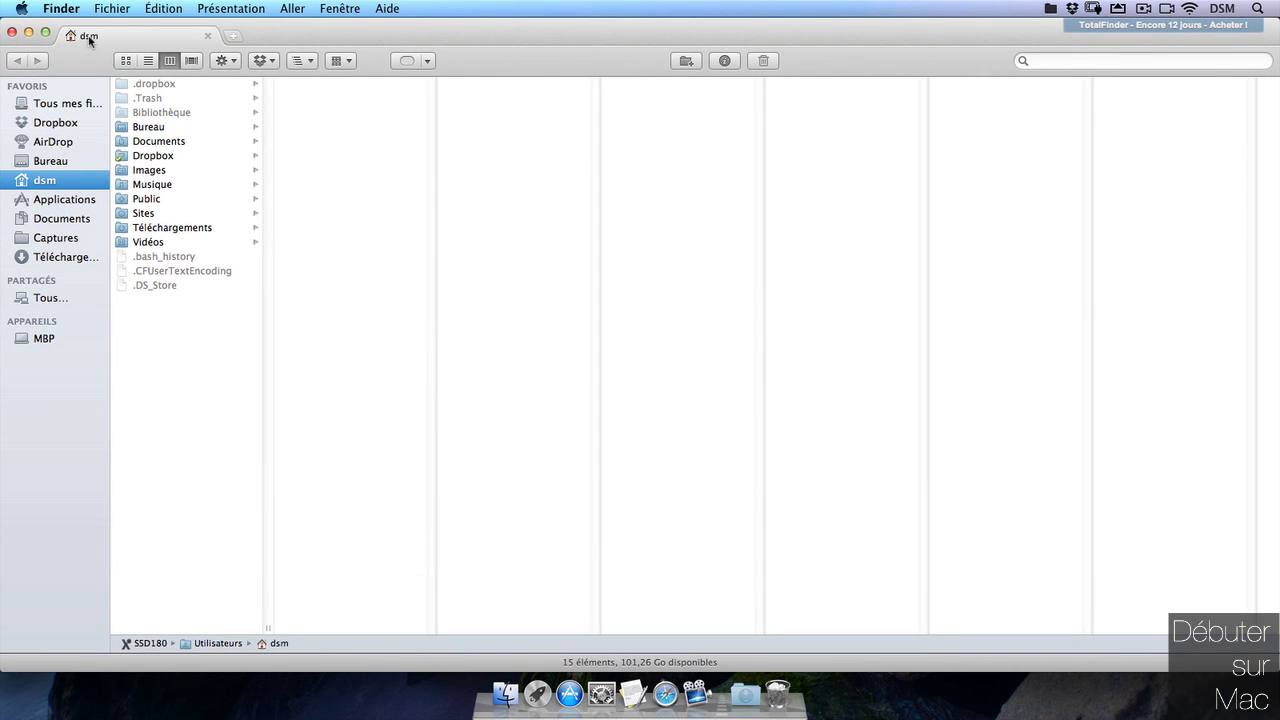
left_click(46, 33)
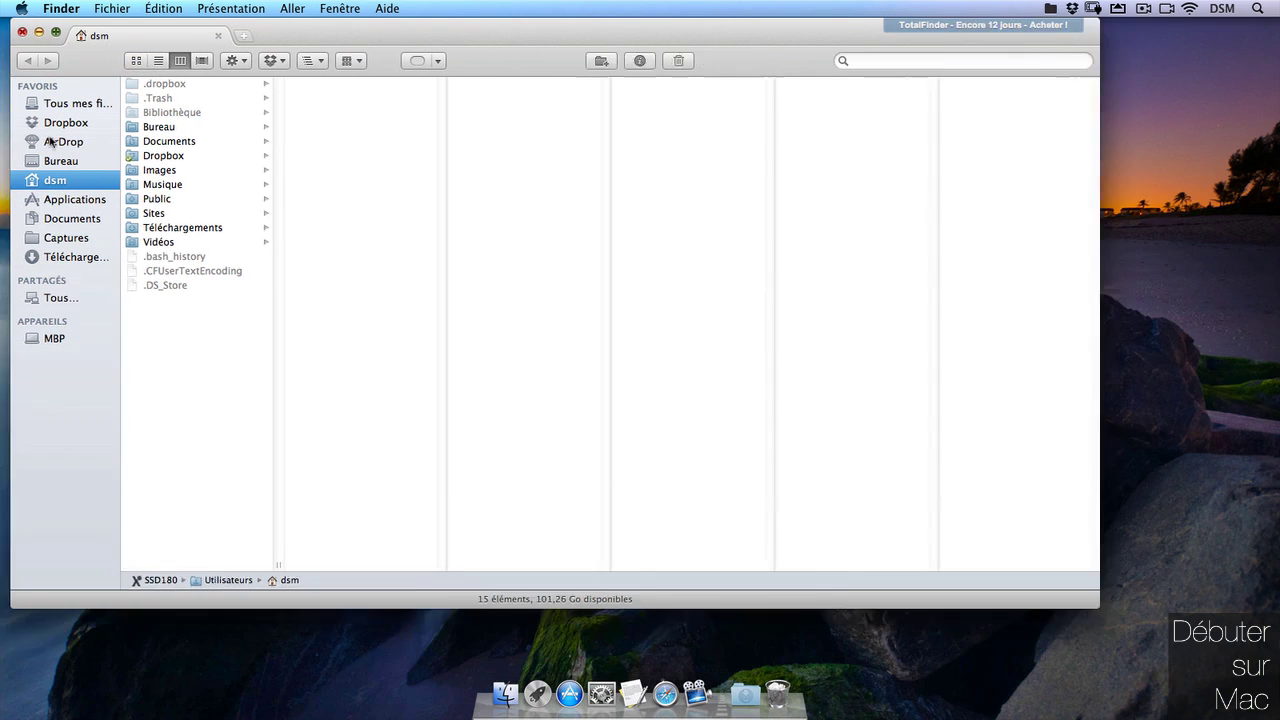
Turn off "Toujours maximisé" and toggle the home folder window between its smaller and larger zoom sizes
left_click(785, 219)
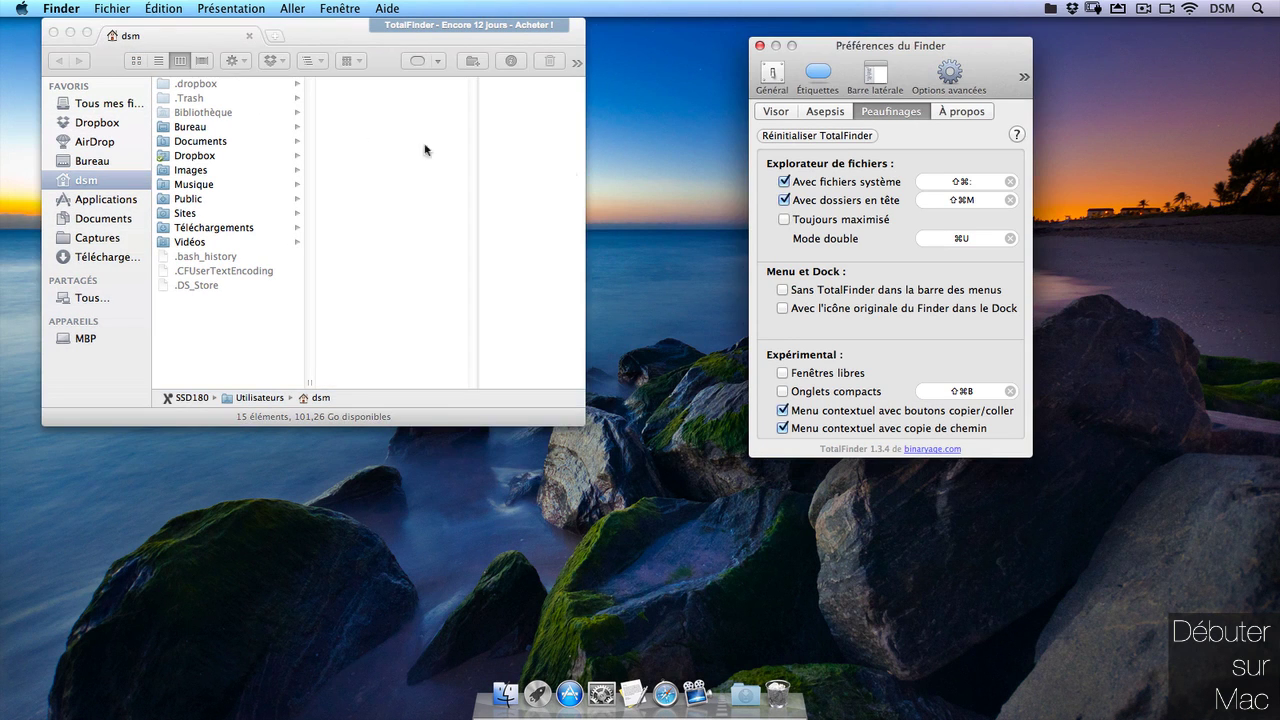
left_click(88, 33)
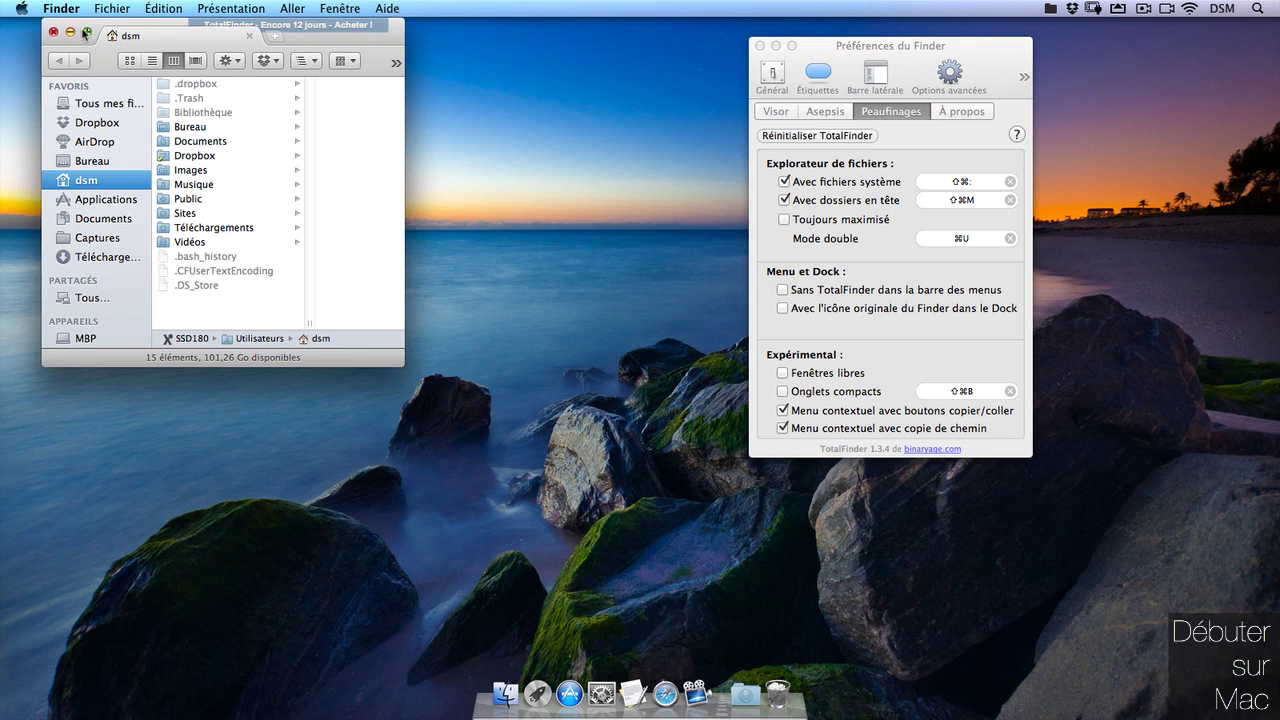
left_click(88, 33)
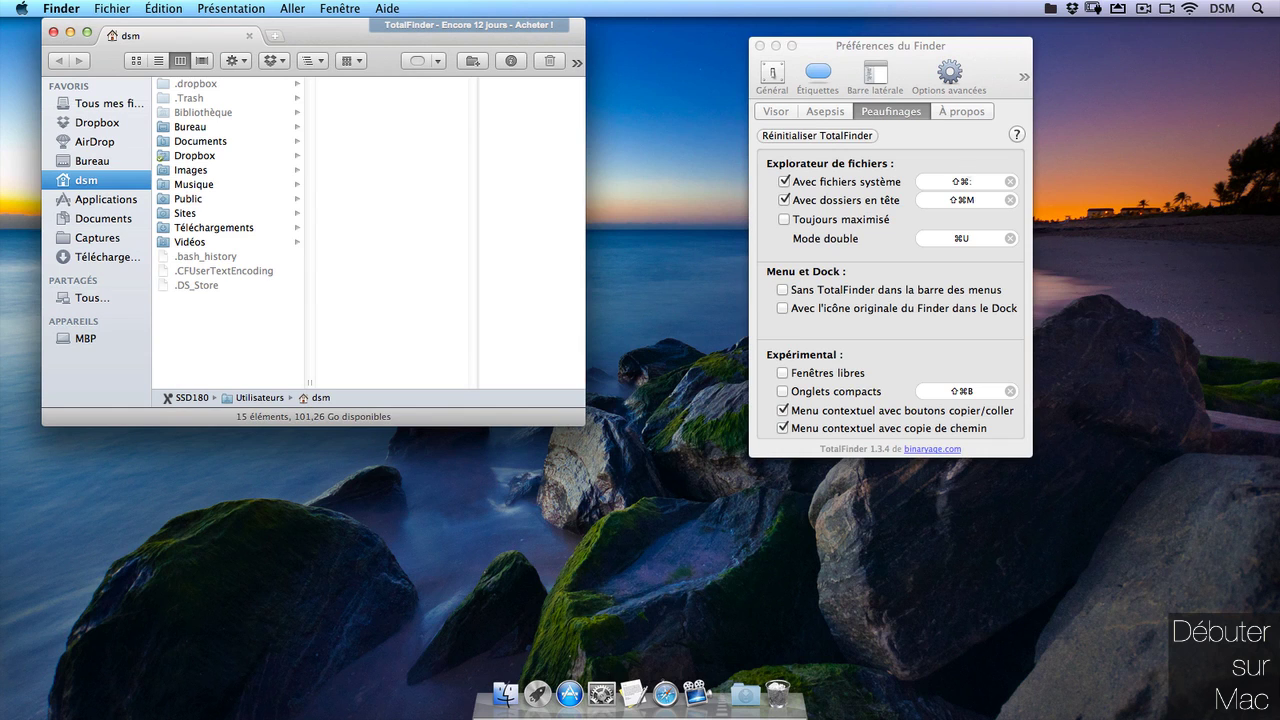
Switch the home folder window to dual mode with two panes side by side
key("super+u")
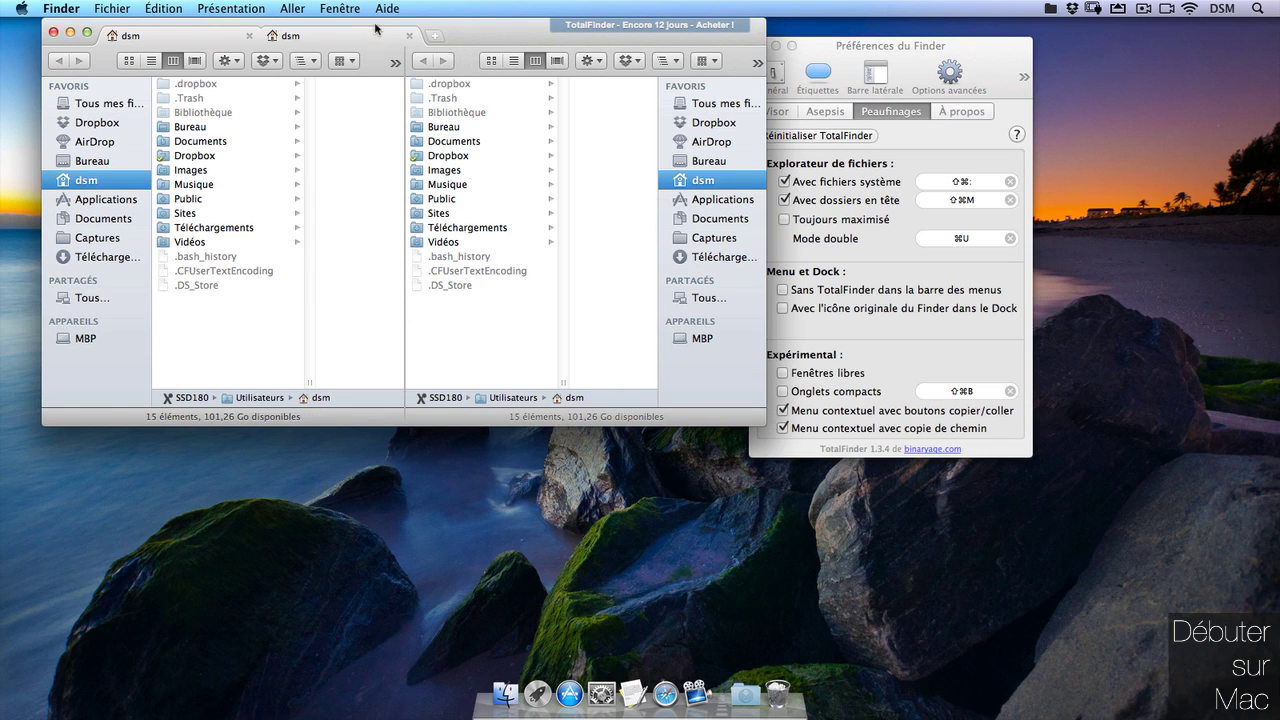
left_click_drag(376, 28, 368, 106)
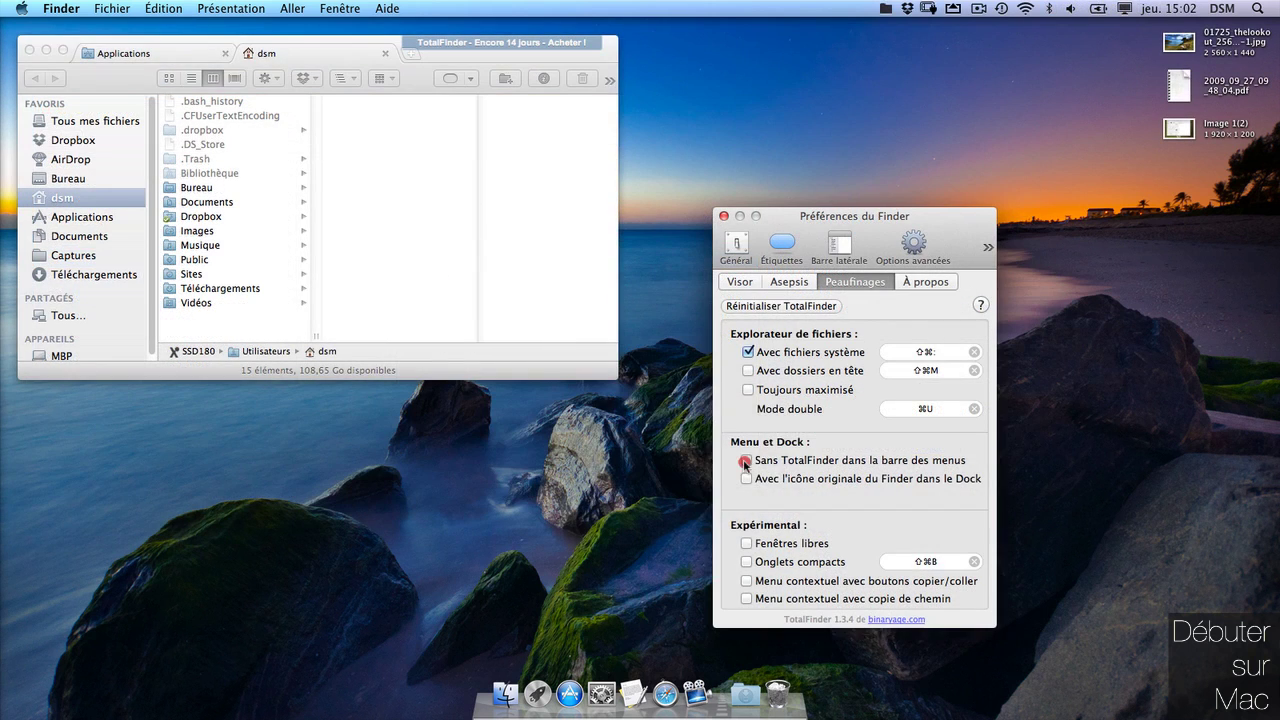
Turn "Sans TotalFinder dans la barre des menus" and "Avec l'icône originale du Finder dans le Dock" on and back off
left_click(747, 461)
left_click(747, 461)
left_click(747, 480)
left_click(746, 480)
Try "Onglets compacts" on the Finder window and turn the option back off
left_click(775, 565)
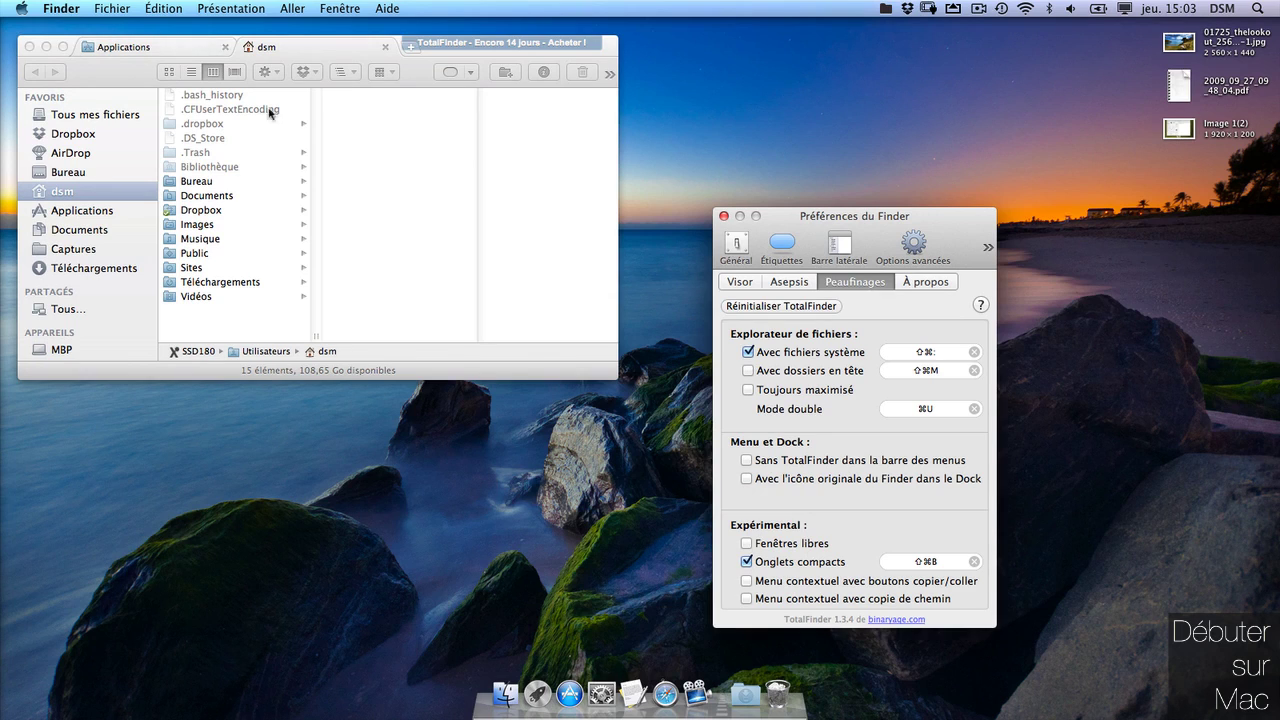
left_click(748, 562)
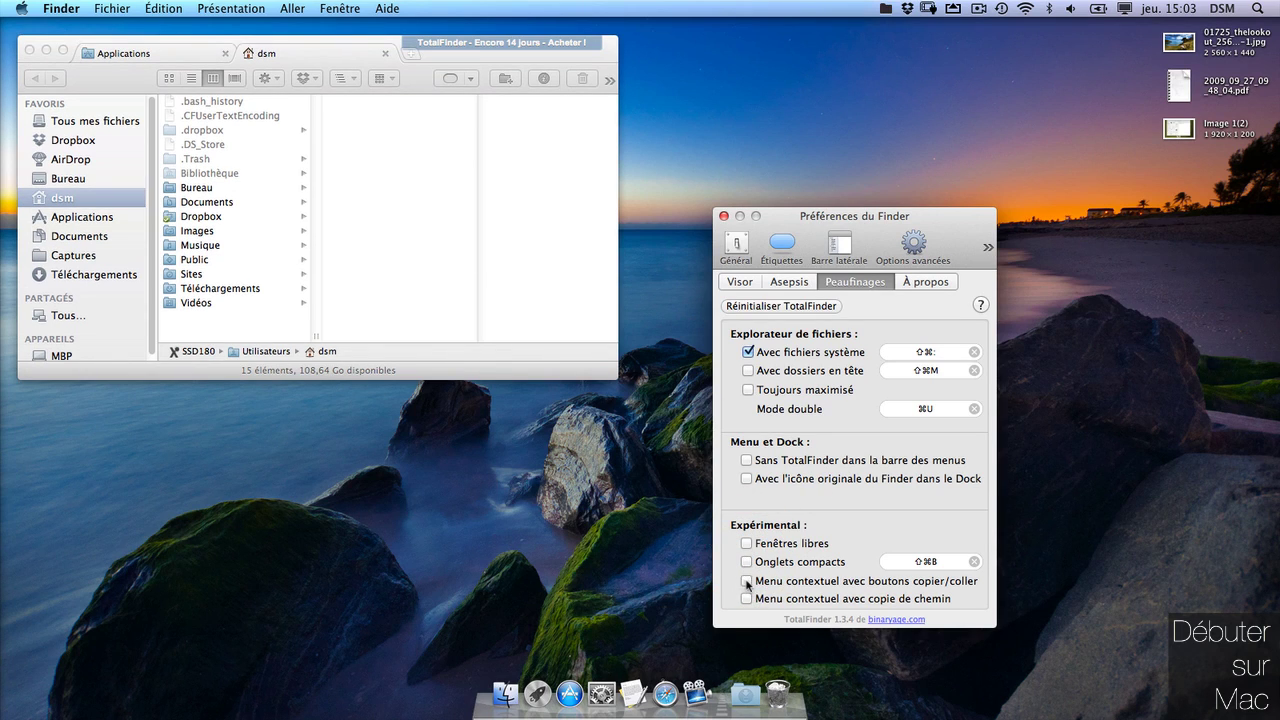
Enable the copier/coller and copie de chemin context menu options, and open the context menu of texte.txt in Documents
left_click(747, 582)
left_click(747, 599)
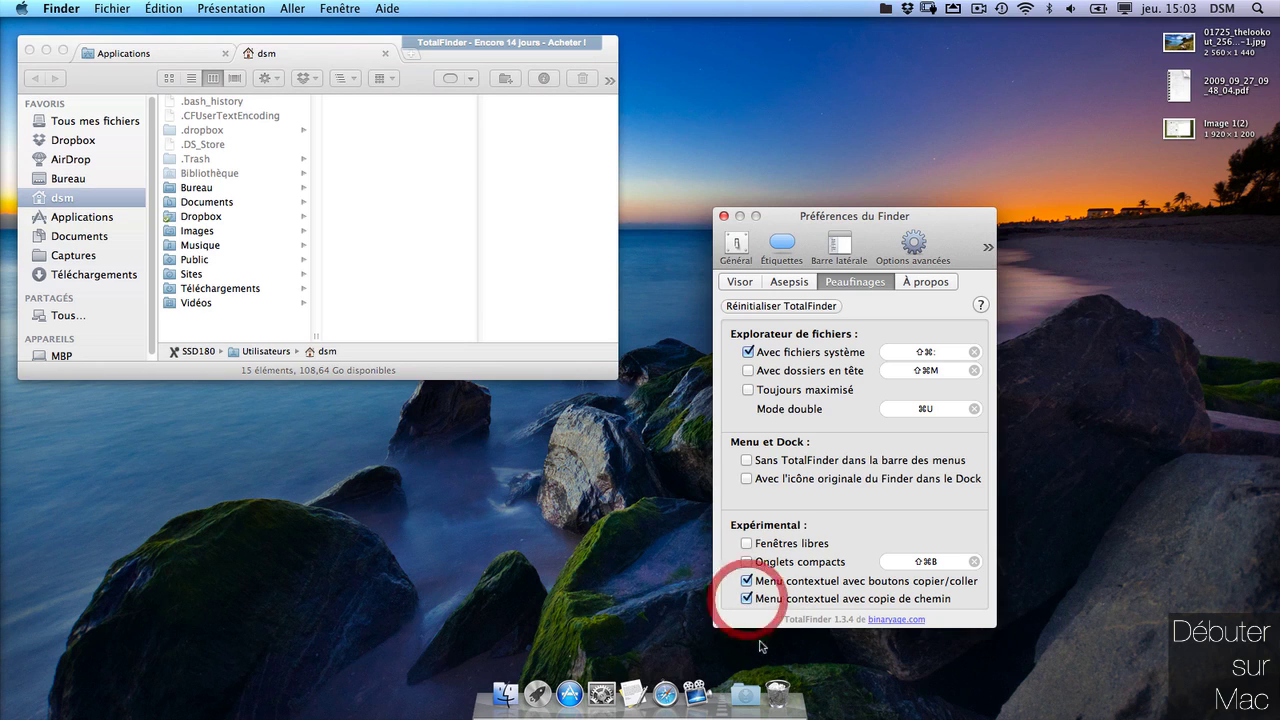
left_click(212, 202)
left_click(374, 219)
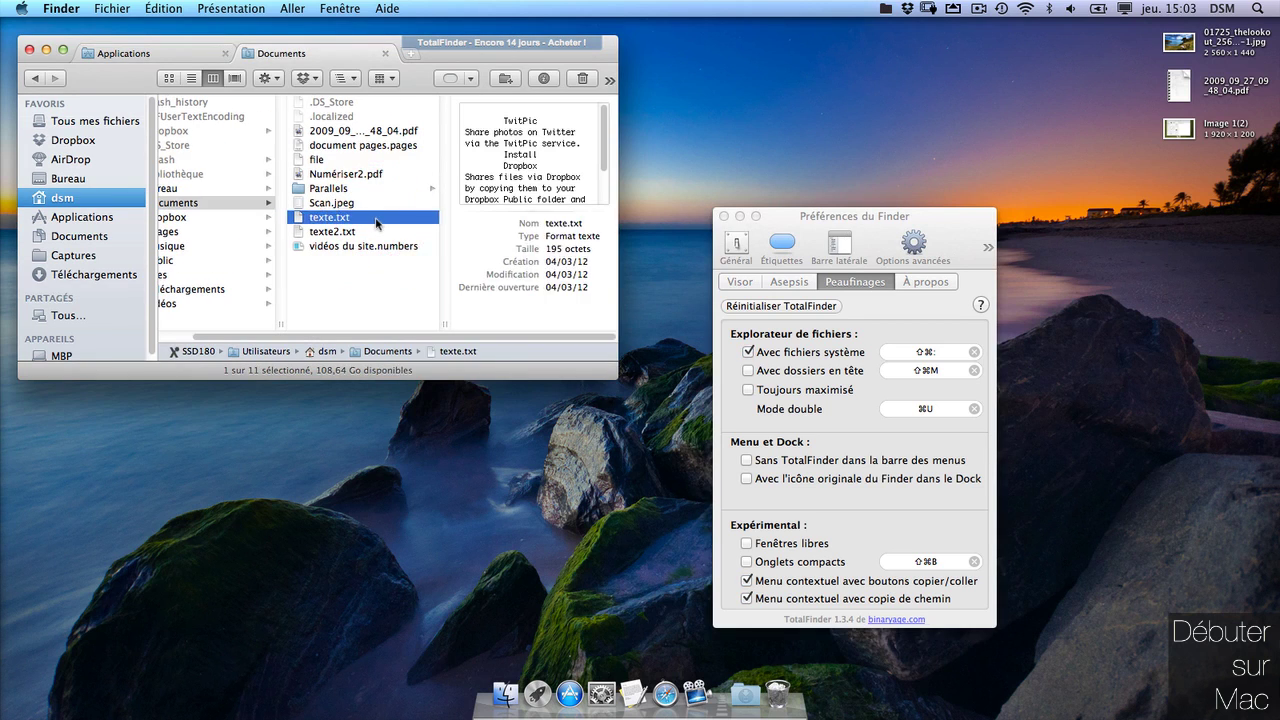
right_click(376, 221)
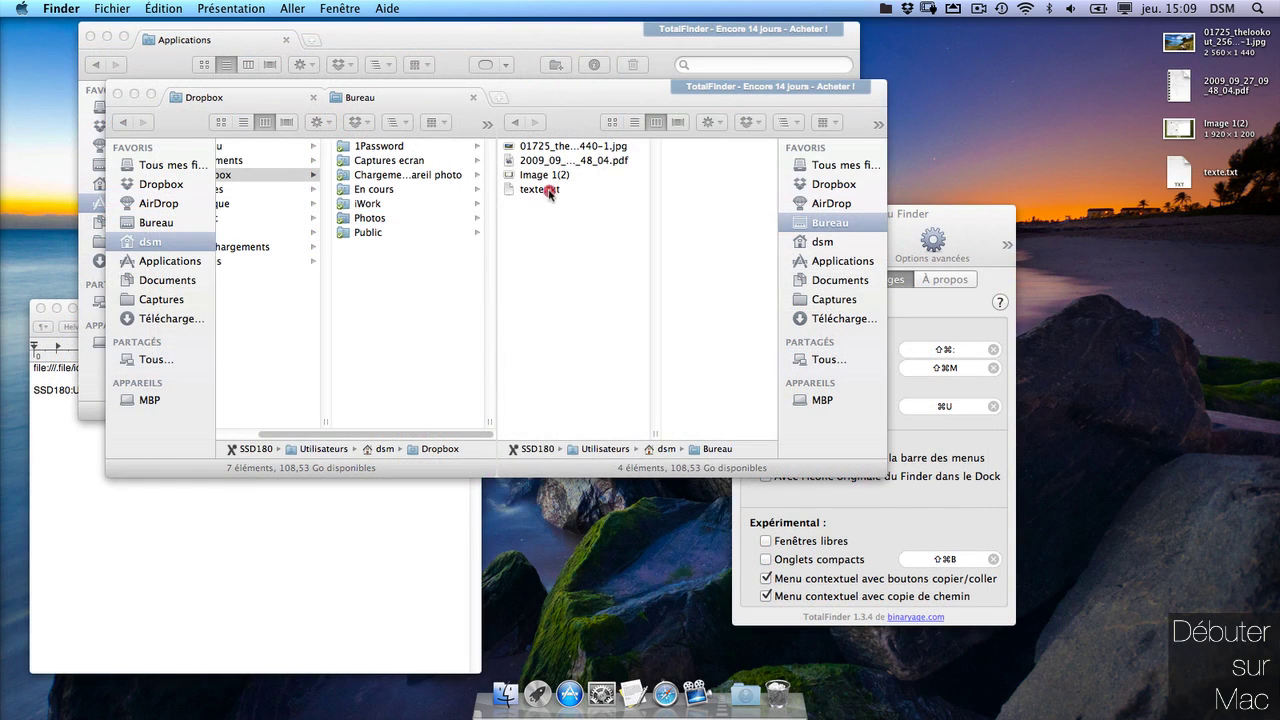
Cut texte.txt from the Bureau folder in the dual window
left_click(548, 192)
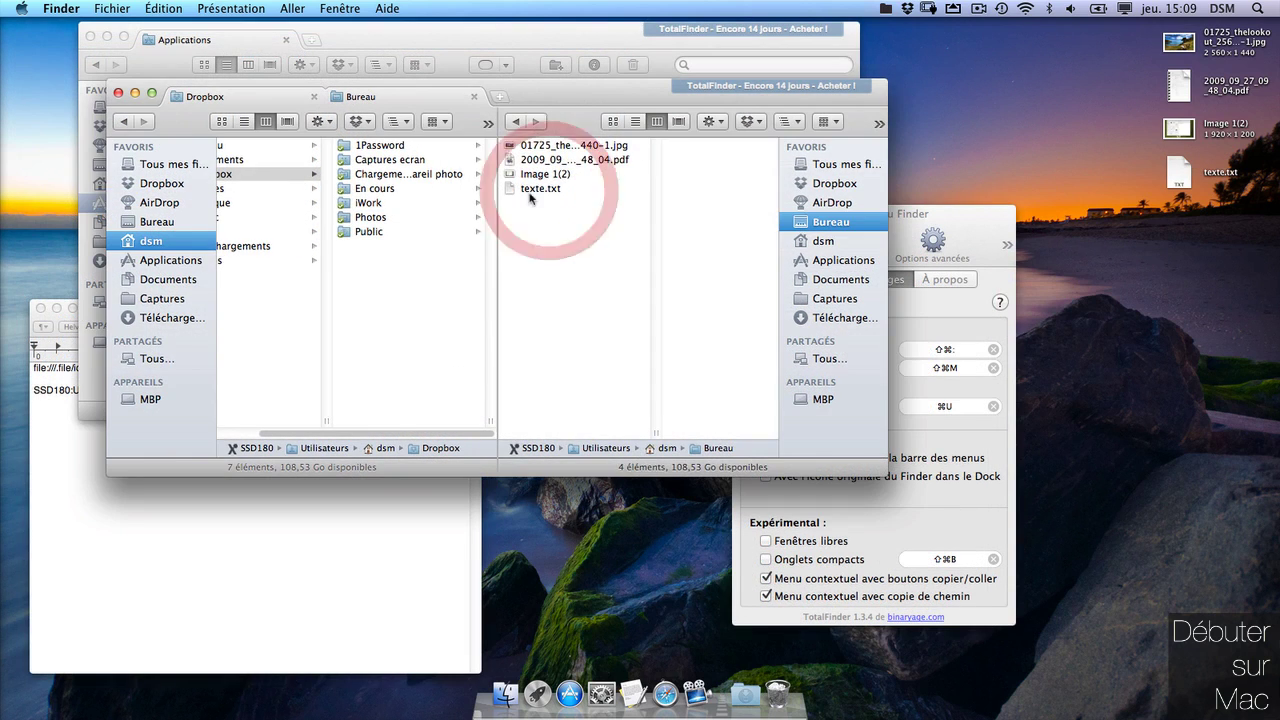
left_click(546, 190)
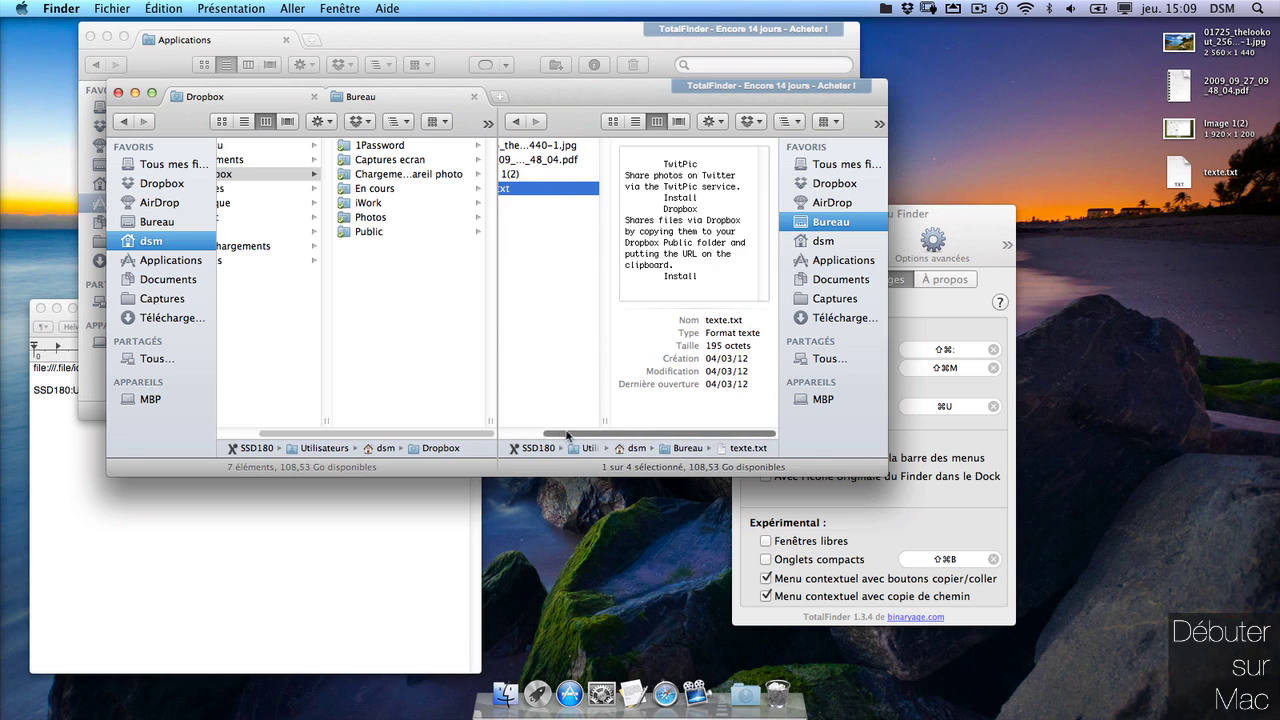
left_click_drag(586, 432, 500, 432)
right_click(543, 189)
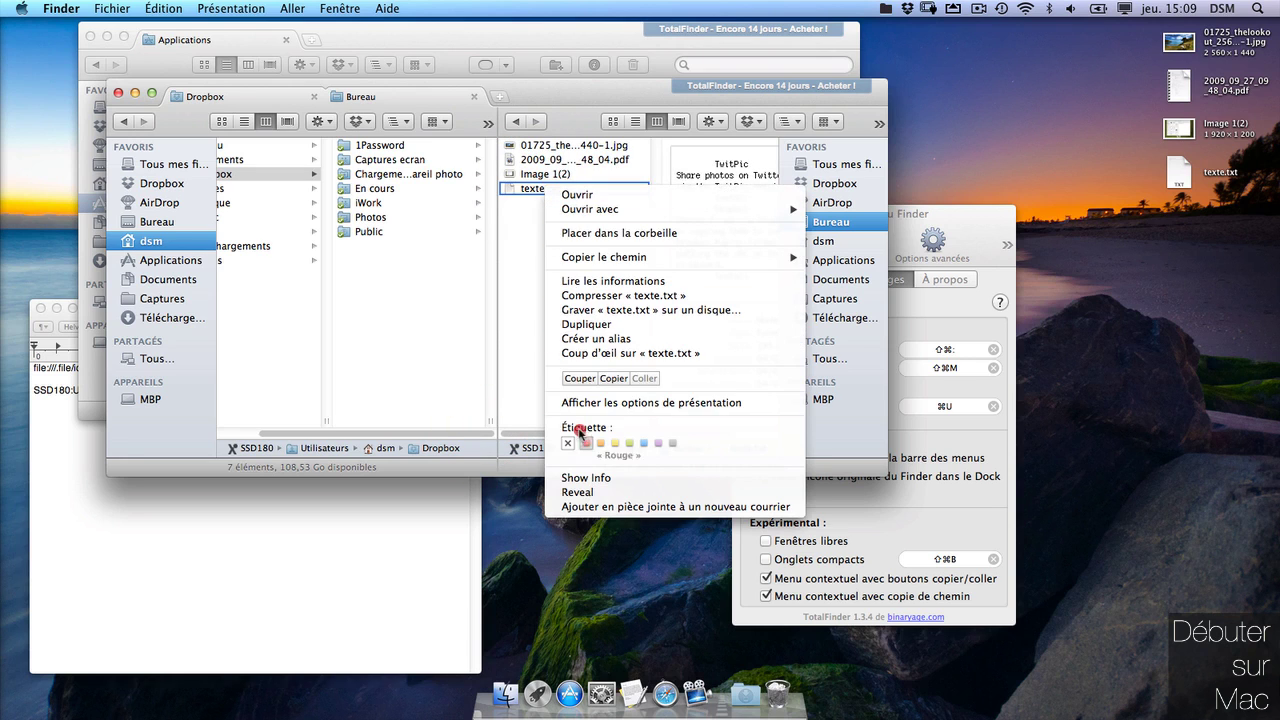
left_click(598, 379)
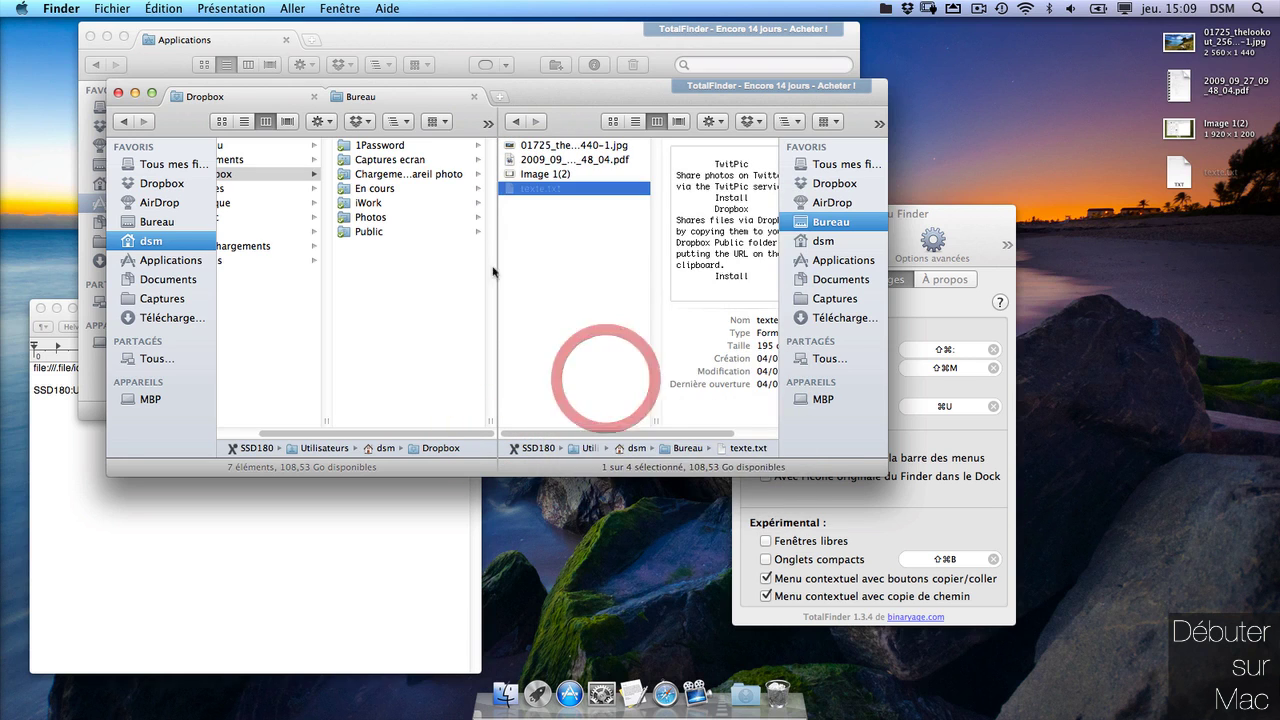
Paste the cut texte.txt into the Dropbox folder shown in the other pane
left_click(405, 295)
right_click(374, 294)
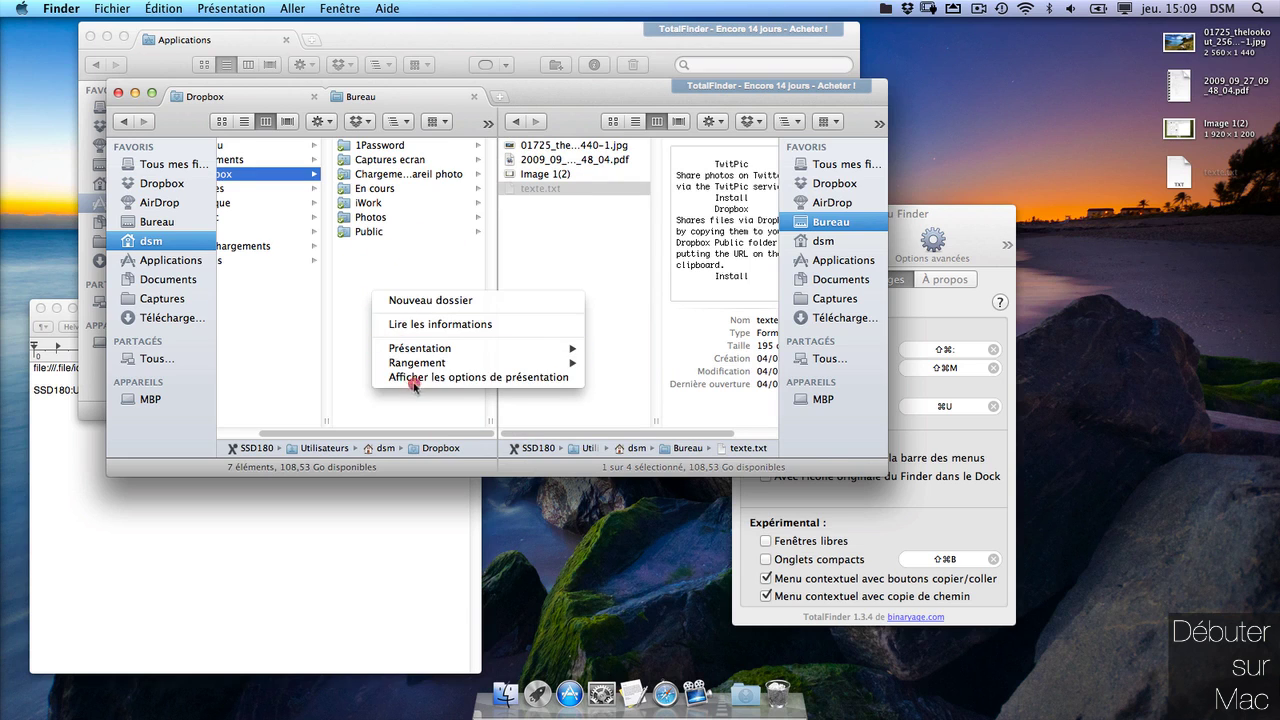
left_click(385, 256)
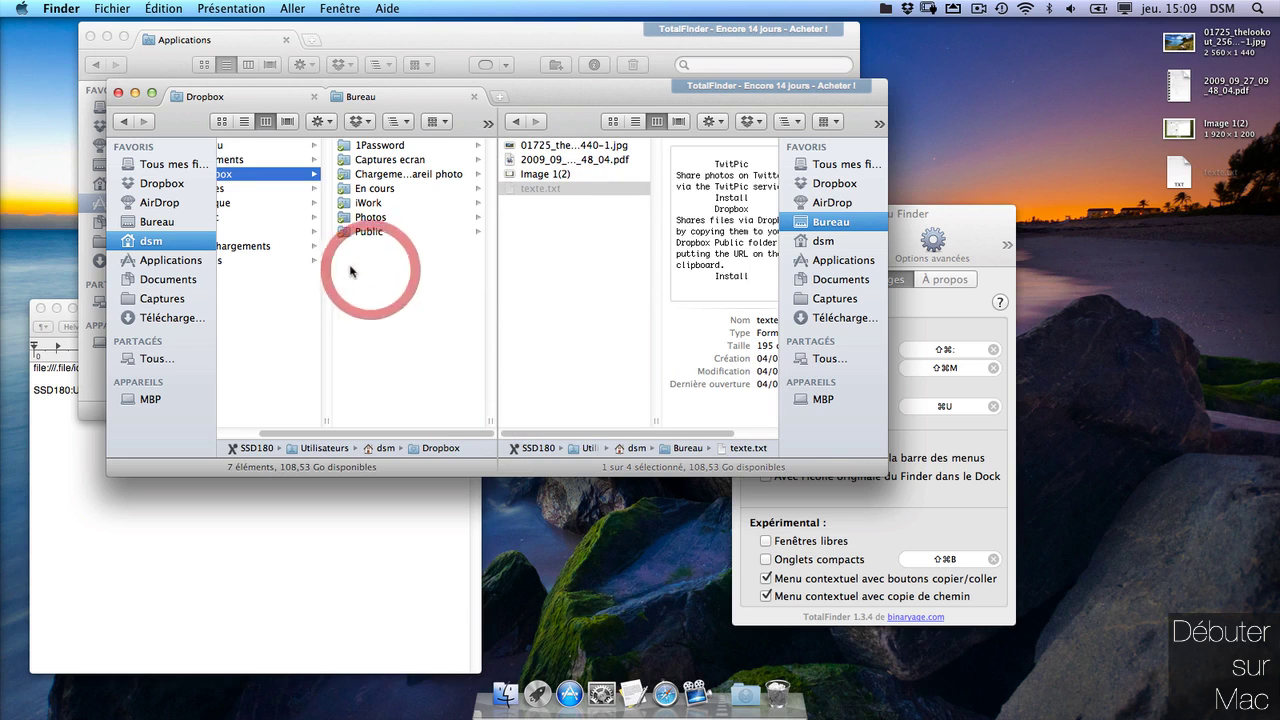
left_click(320, 121)
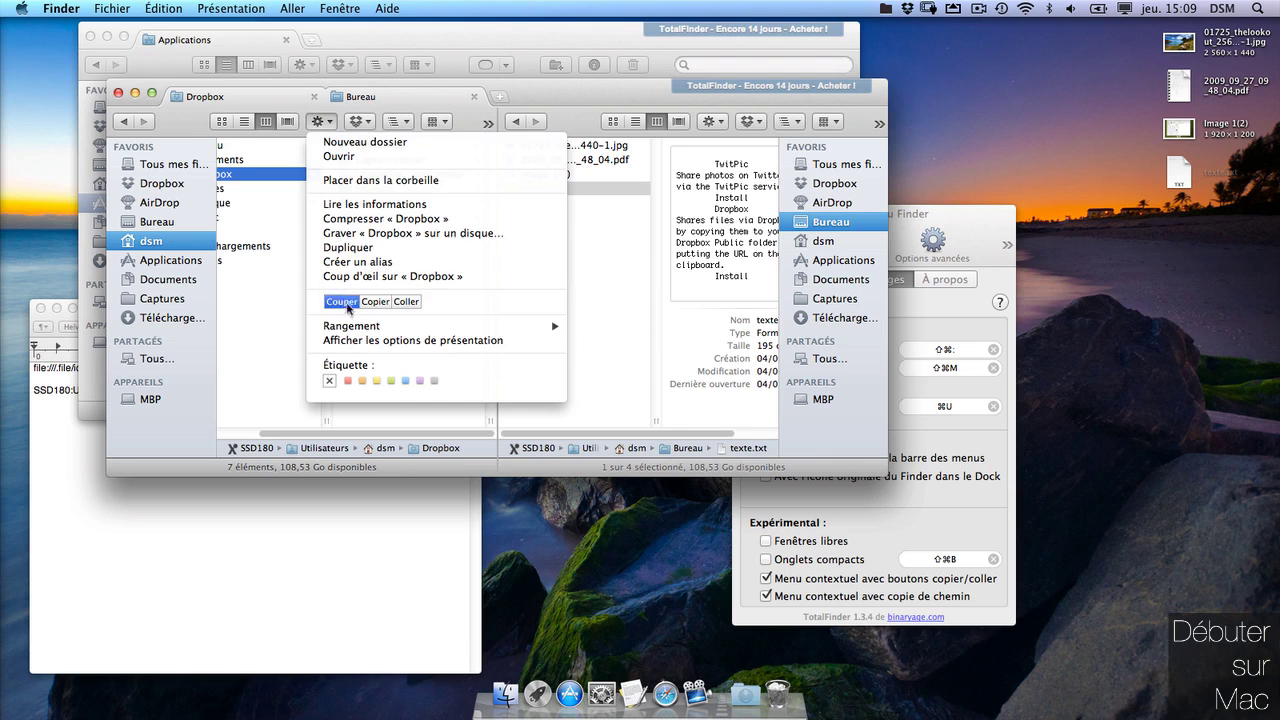
left_click(408, 302)
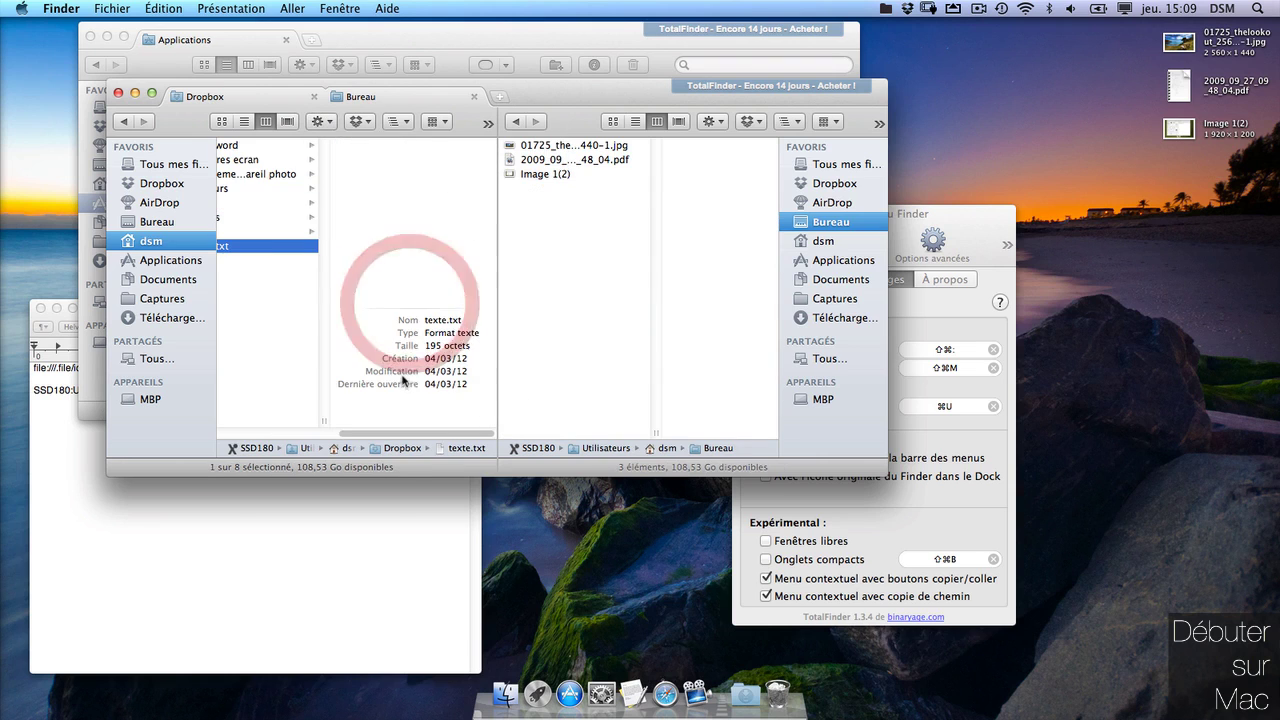
left_click(406, 433)
mouse_move(406, 433)
left_mouse_down()
mouse_move(323, 436)
mouse_move(398, 438)
left_mouse_up()
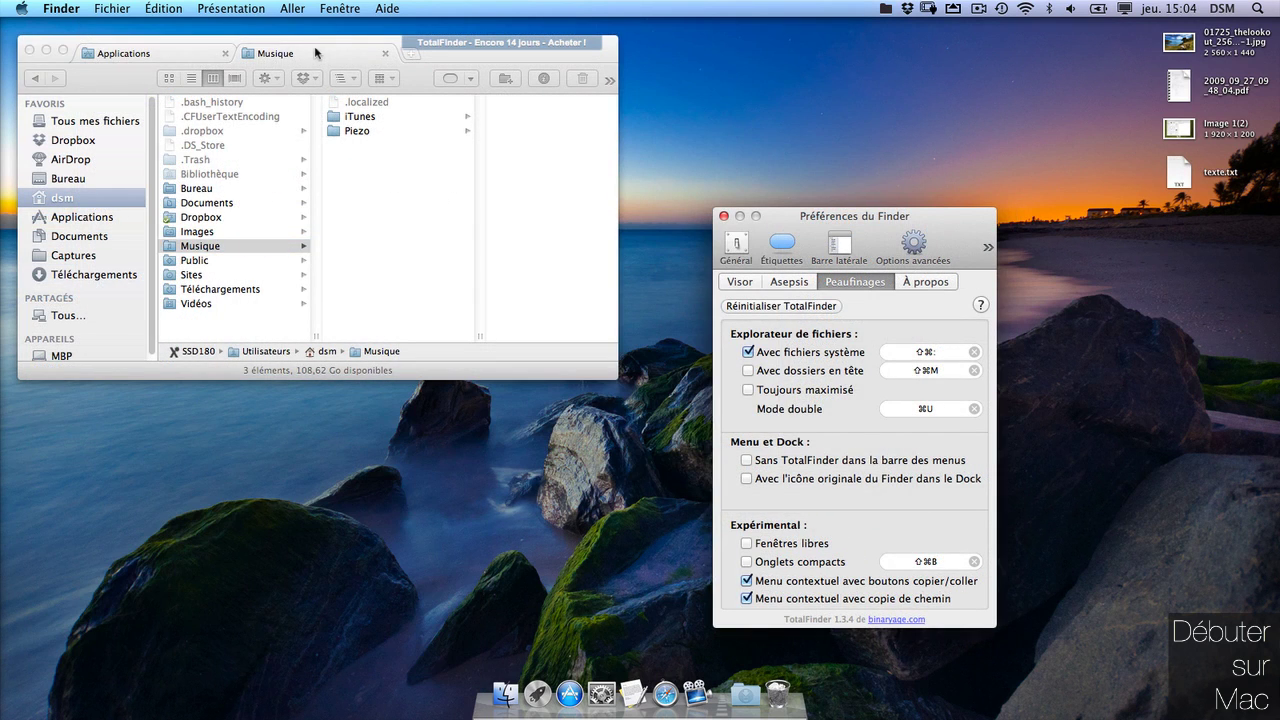
Open a new home folder tab after the Musique tab and enlarge the Finder window
left_click(283, 53)
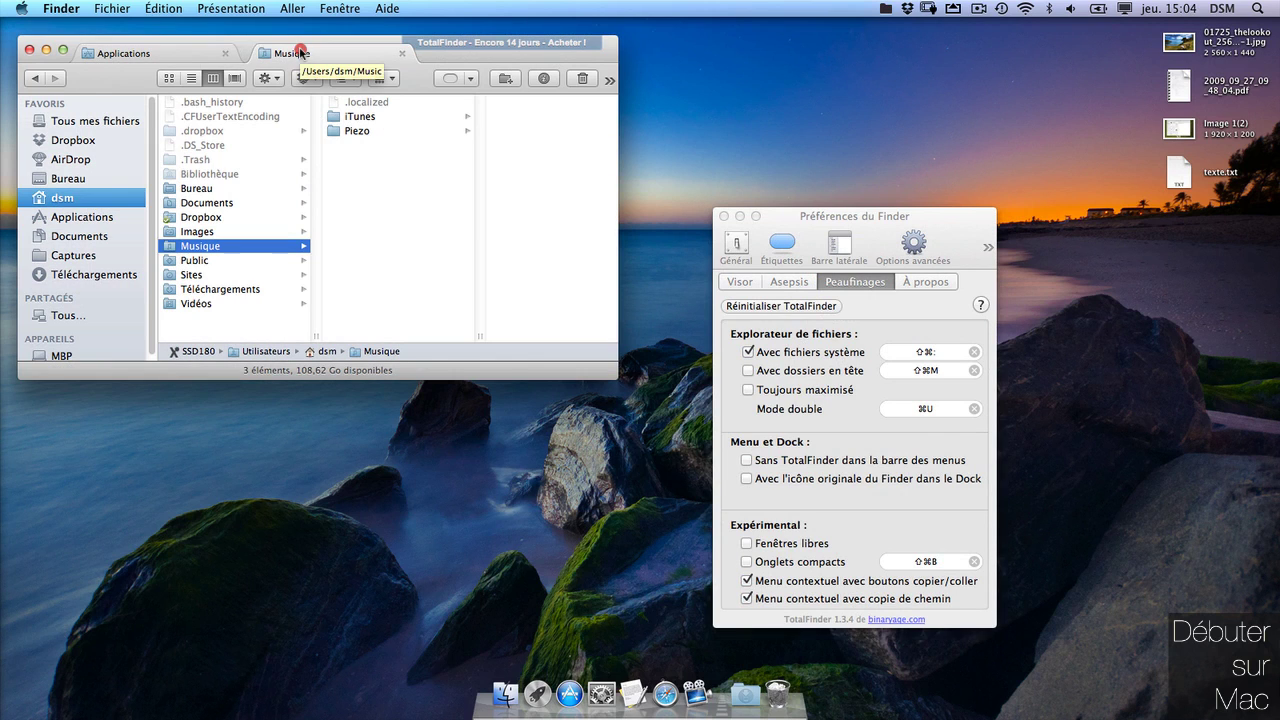
left_click_drag(280, 50, 337, 49)
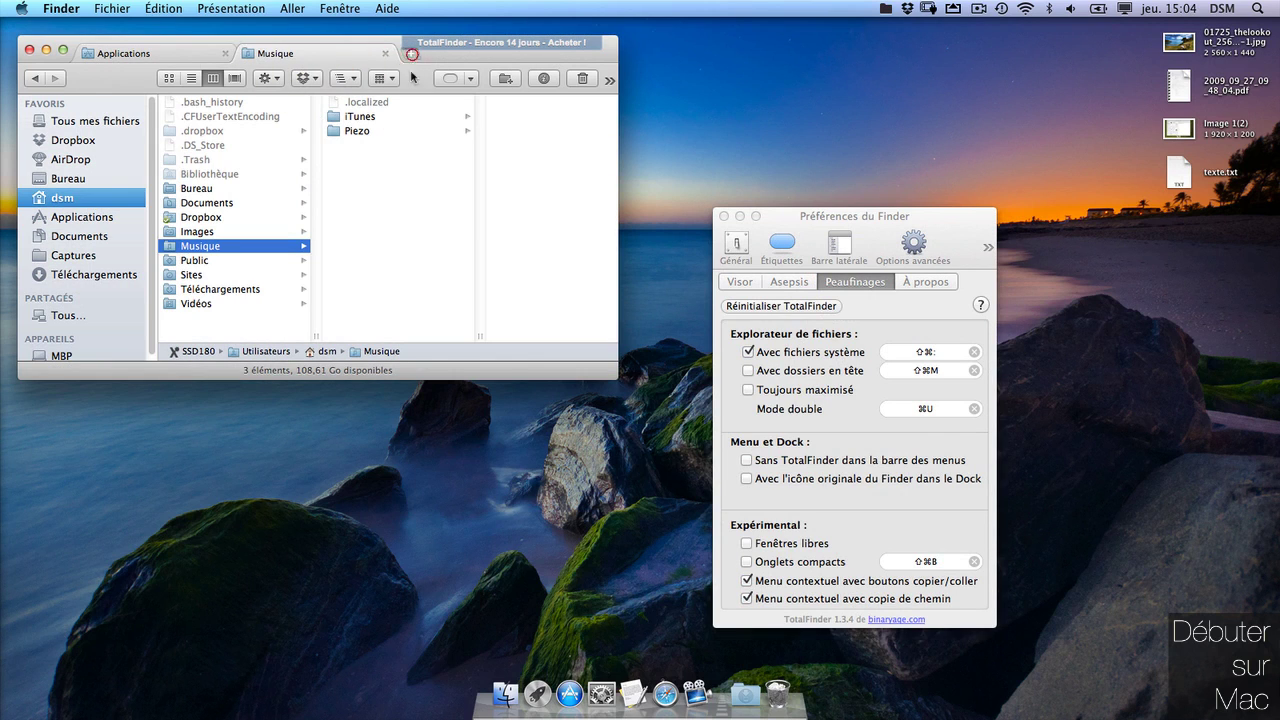
left_click(412, 53)
left_click_drag(617, 378, 684, 430)
Show the Musique tab as icons and compare it with the home folder tab in column view
left_click(276, 53)
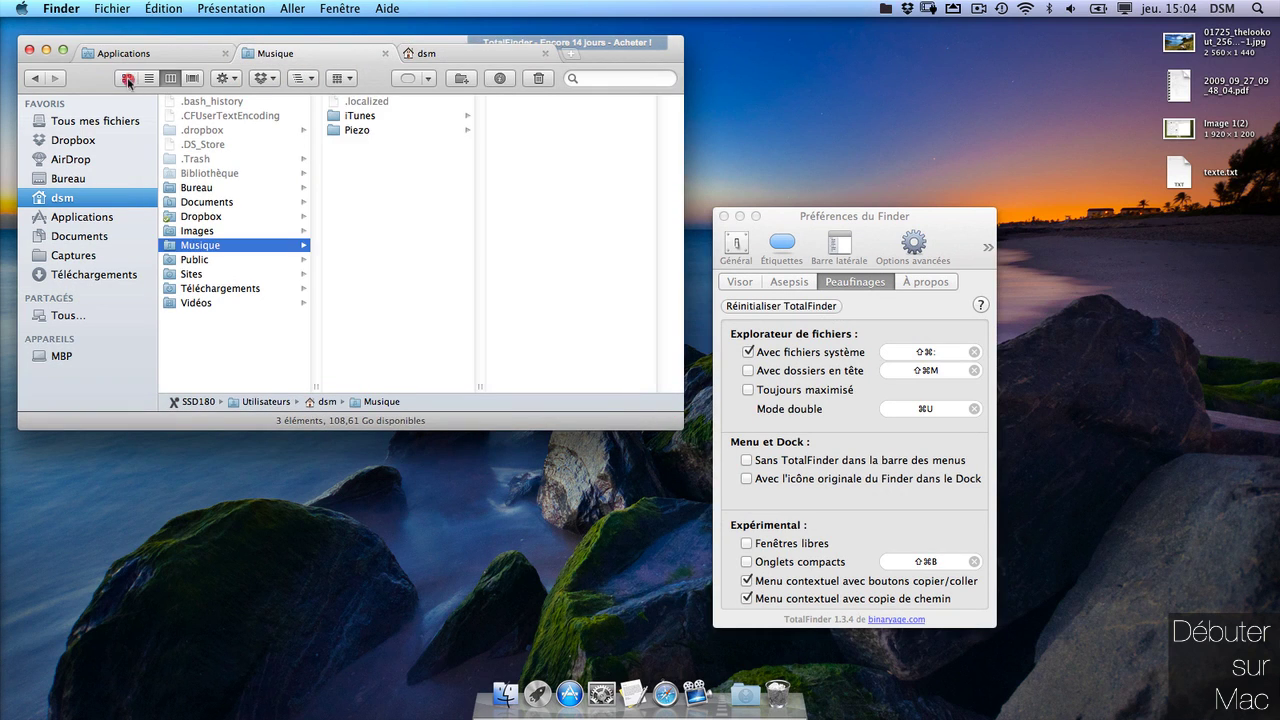
left_click(126, 78)
left_click(170, 78)
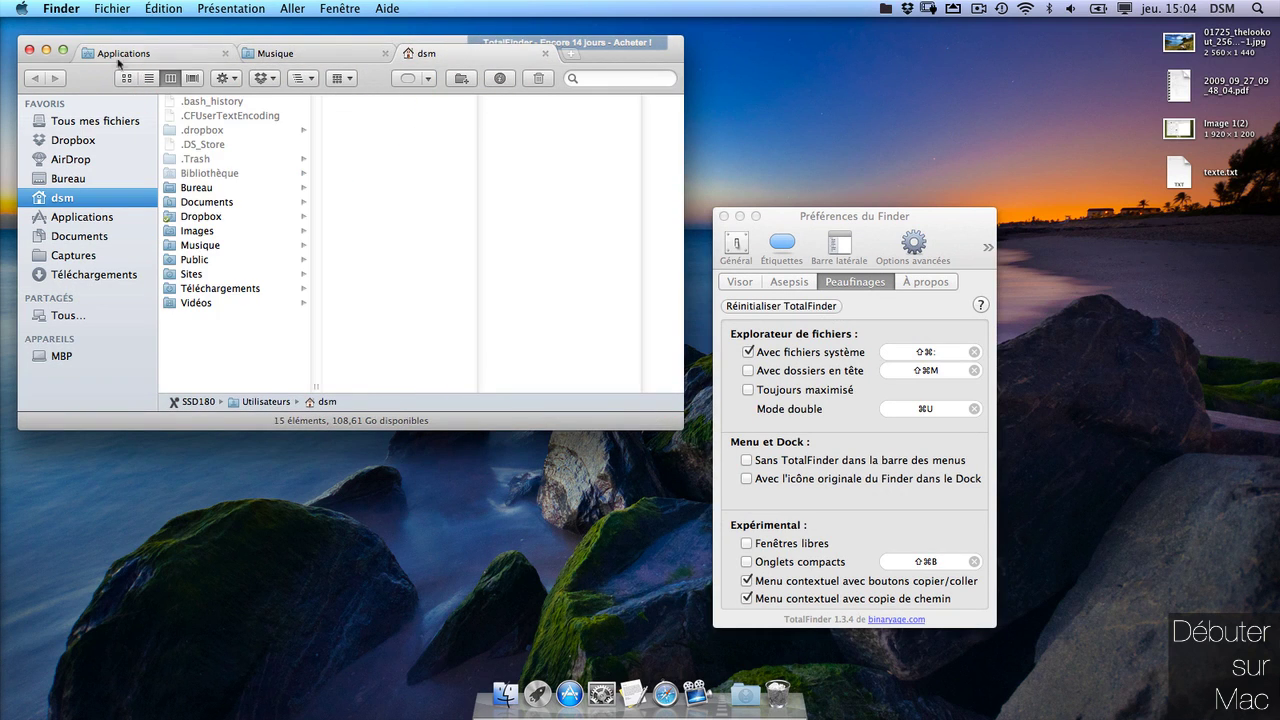
Detach the Musique tab into its own window, and reattach it as the last tab of the original window
left_click(295, 53)
left_click_drag(295, 53, 471, 211)
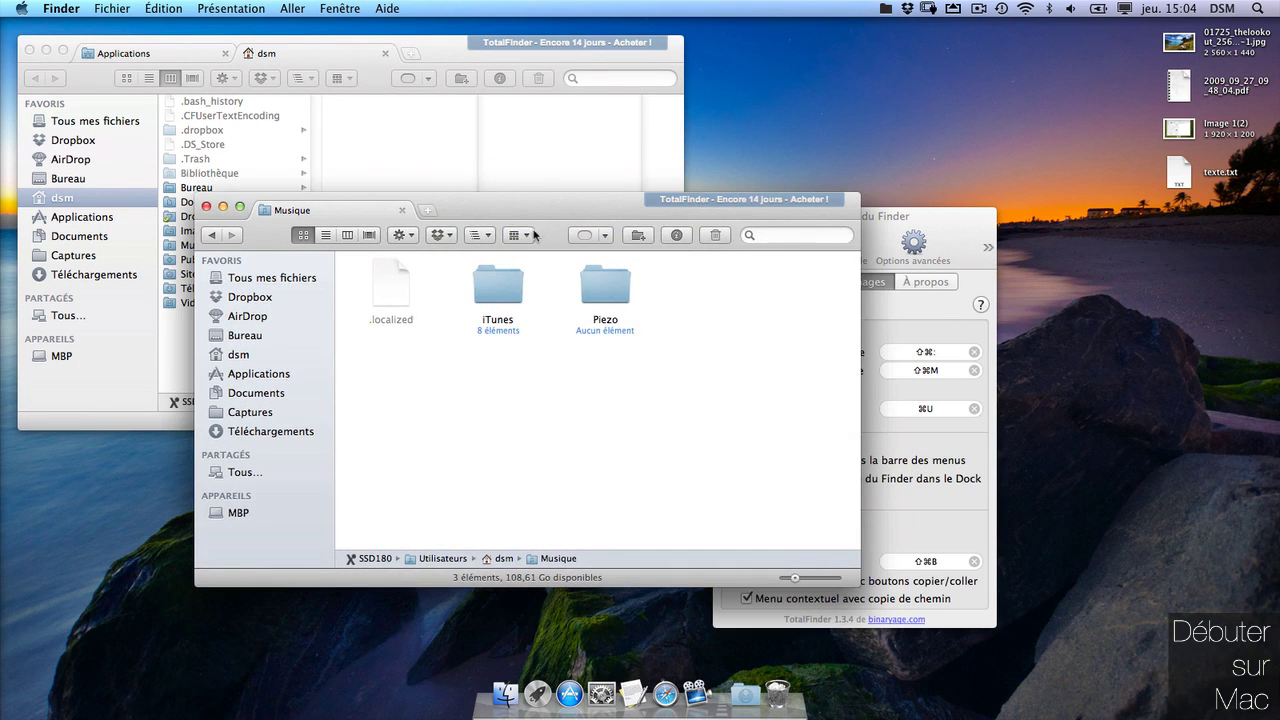
left_click_drag(348, 210, 413, 52)
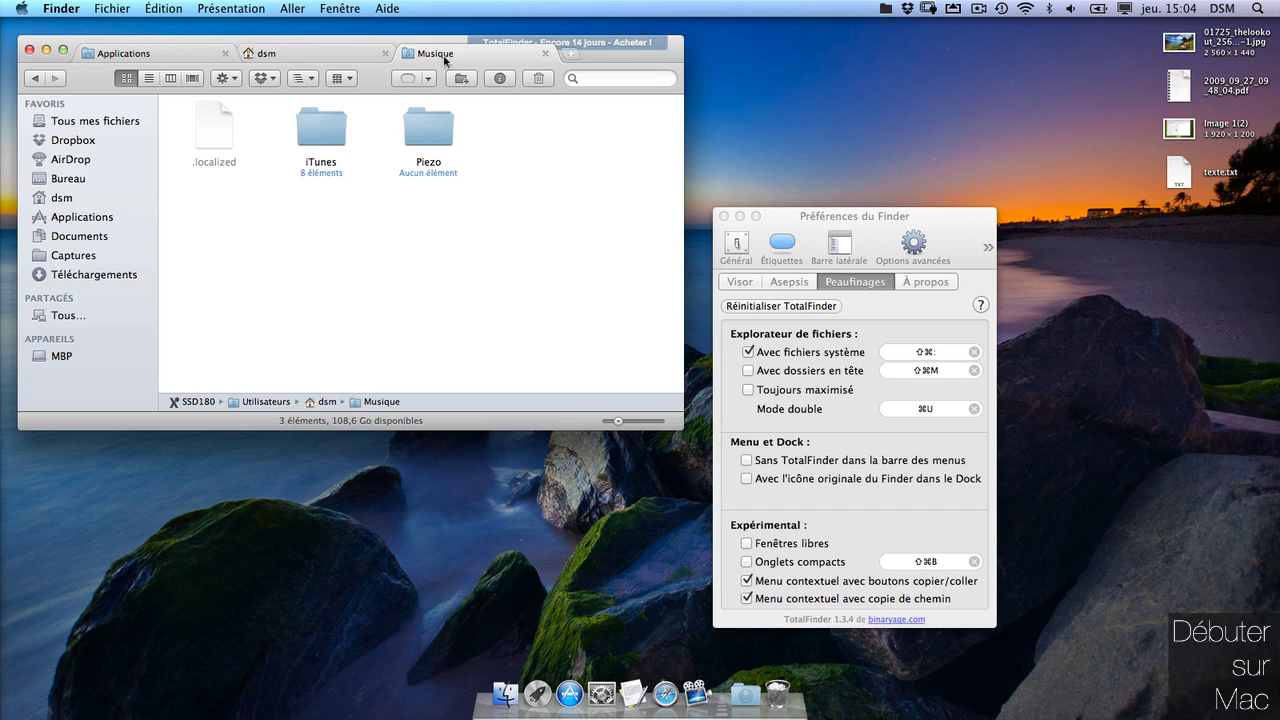
Put the tabbed window in dual mode, with the home folder beside the Bureau folder in column view
left_click(322, 54)
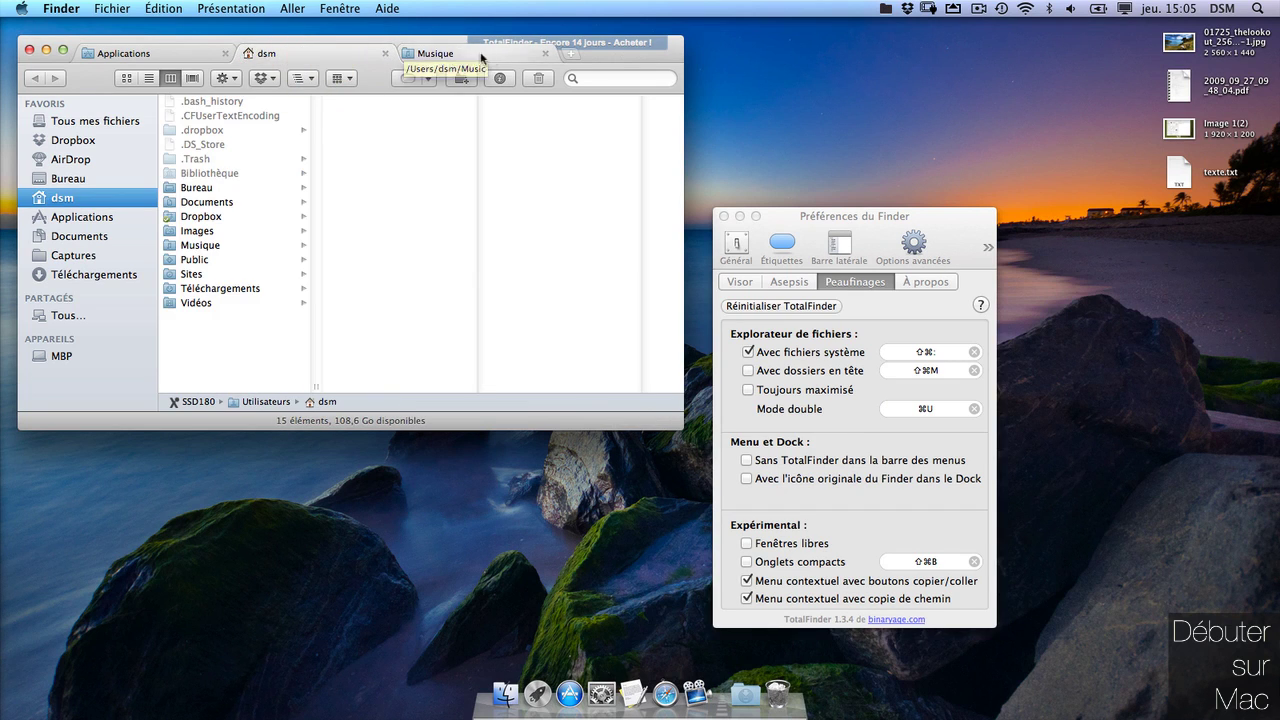
left_click(424, 54)
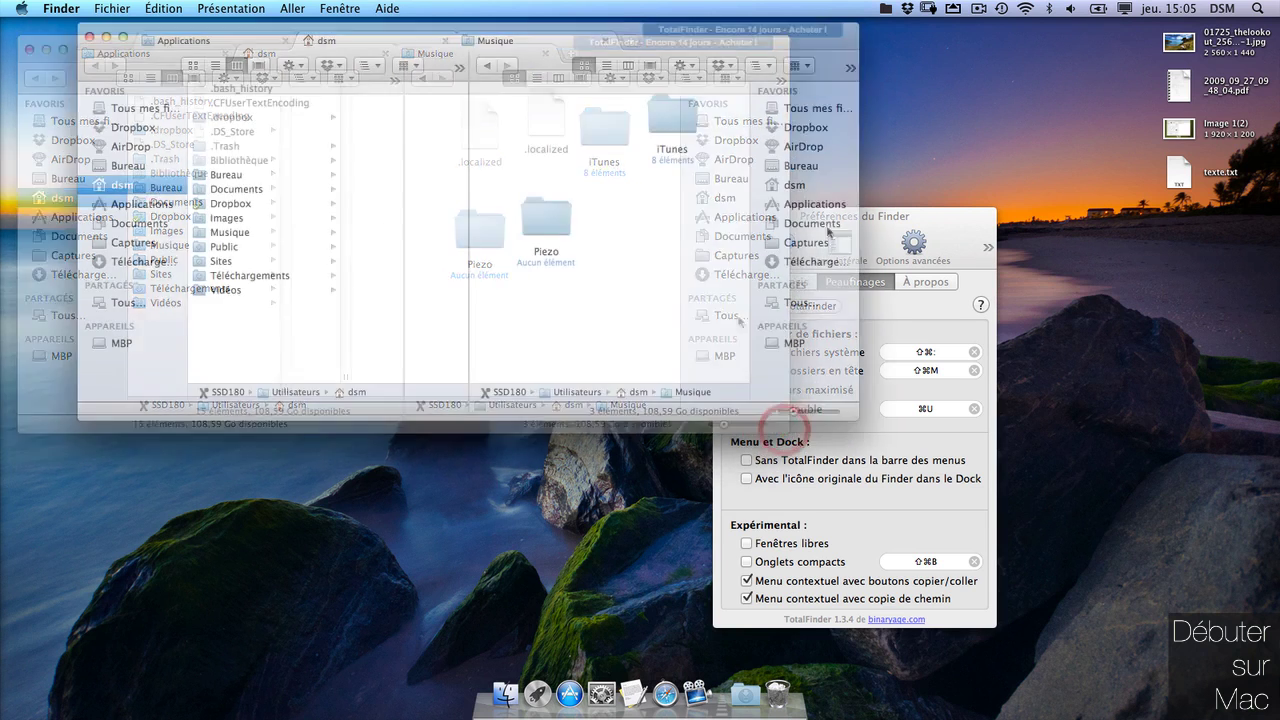
left_click(800, 166)
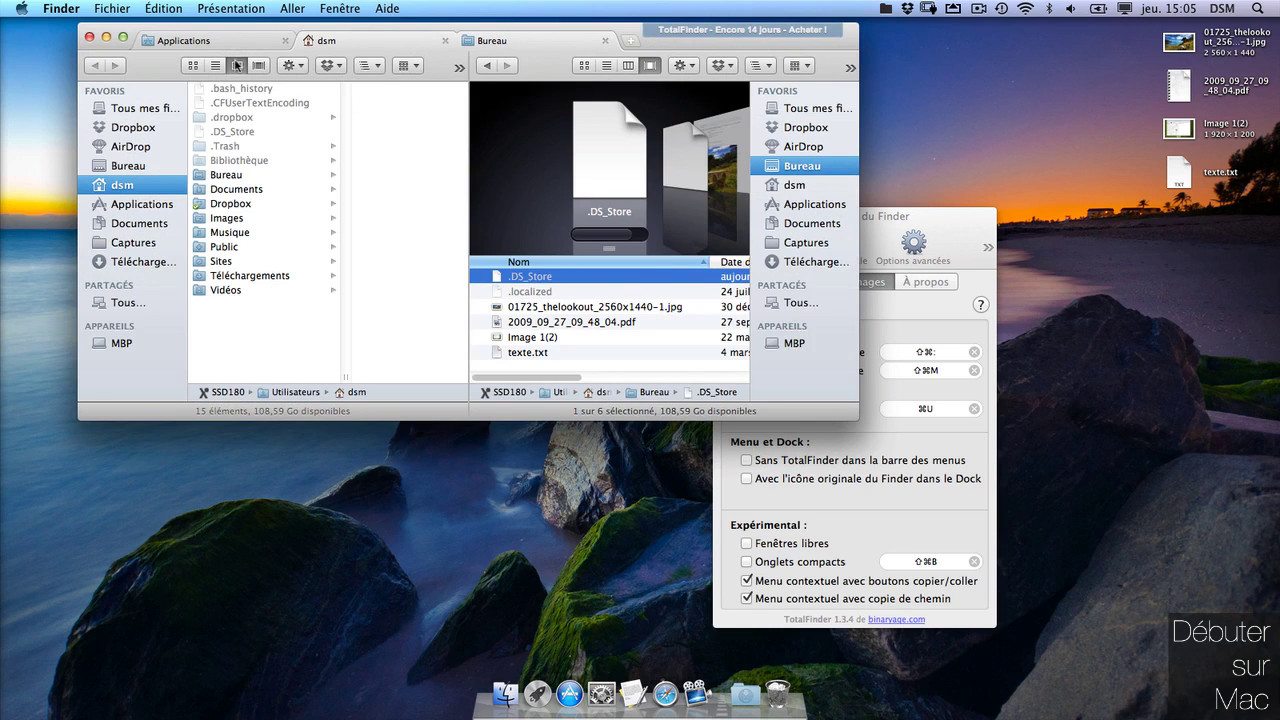
left_click(197, 65)
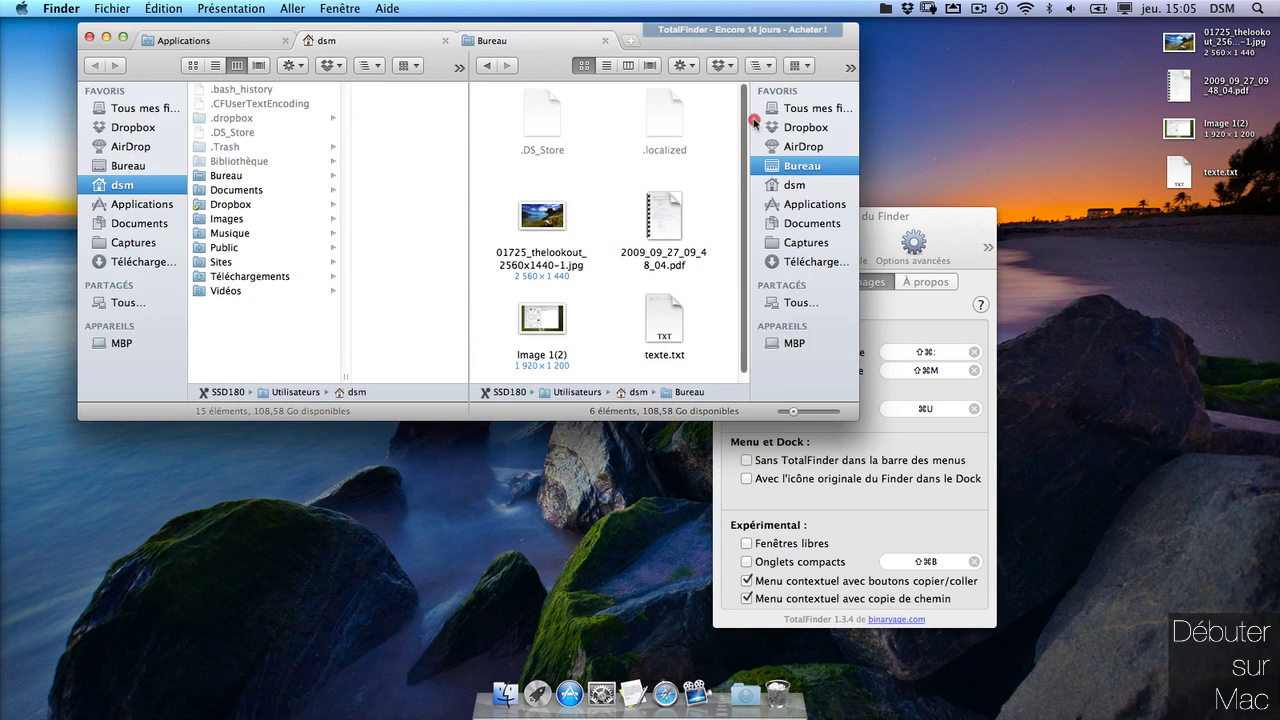
left_click(628, 65)
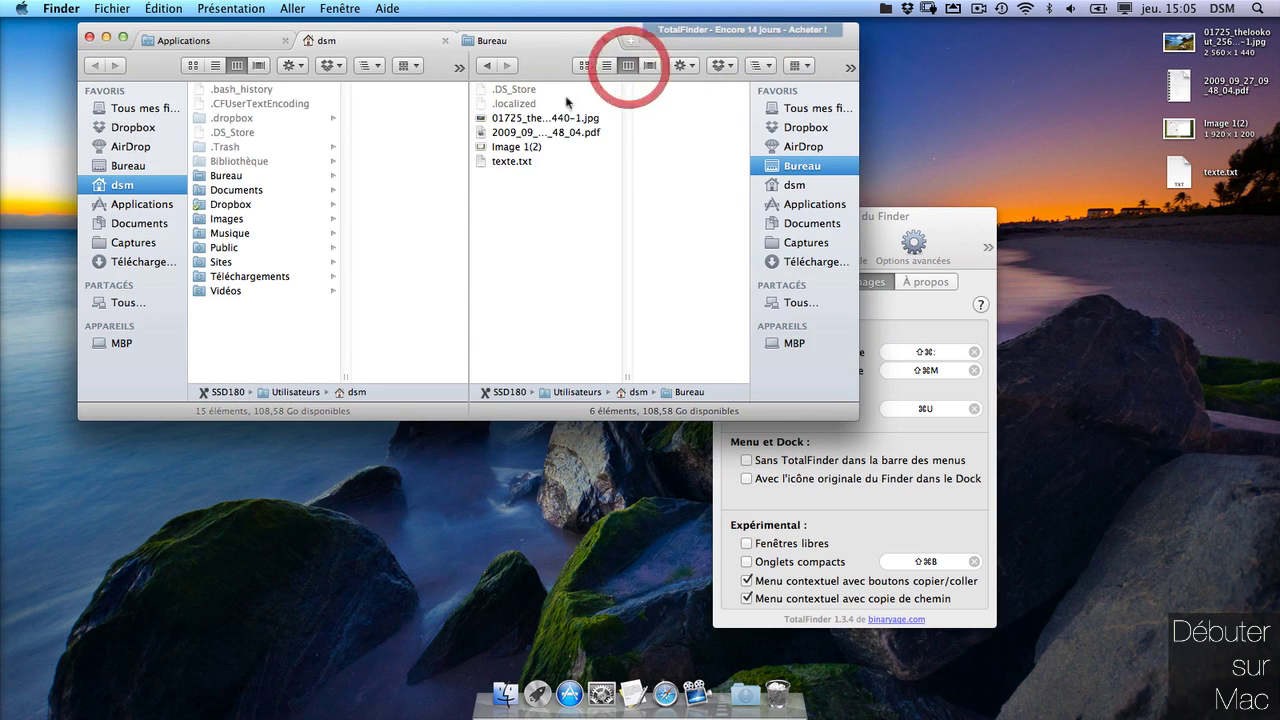
Open Dropbox in the home folder pane and examine the Couper, Copier and Coller options for texte.txt in Bureau
left_click(242, 206)
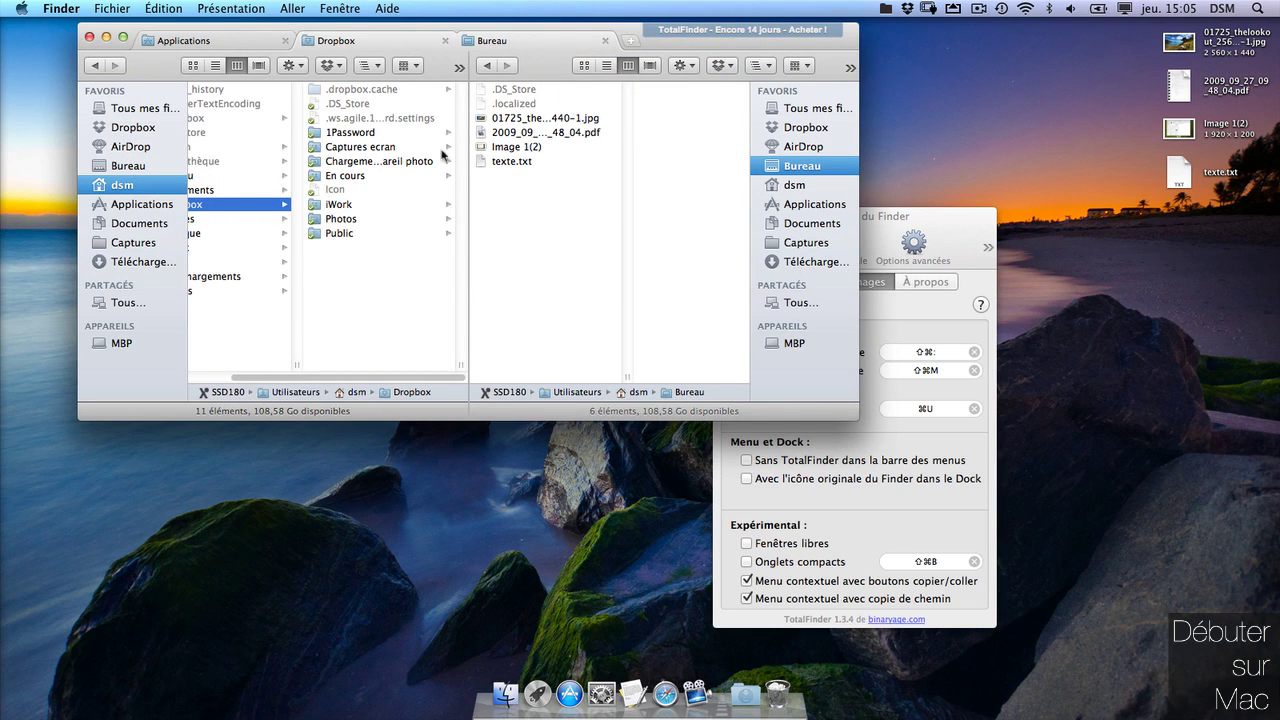
left_click(500, 162)
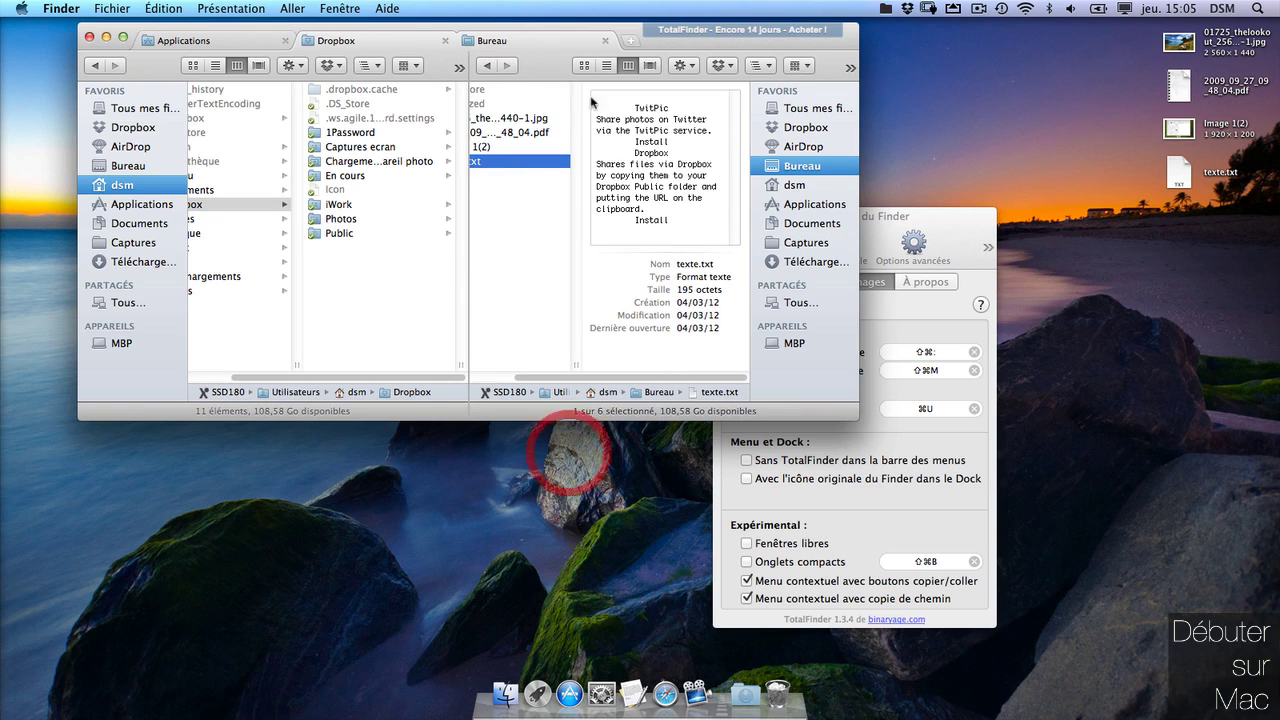
right_click(498, 167)
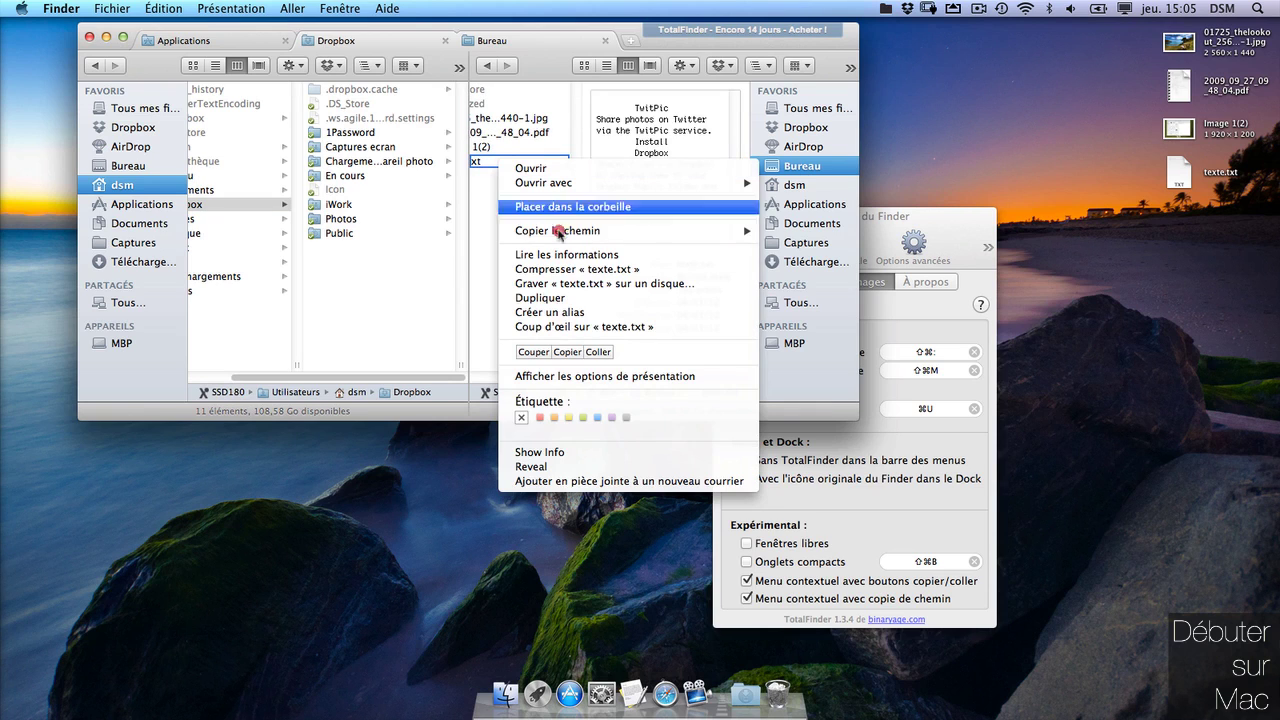
left_click(521, 358)
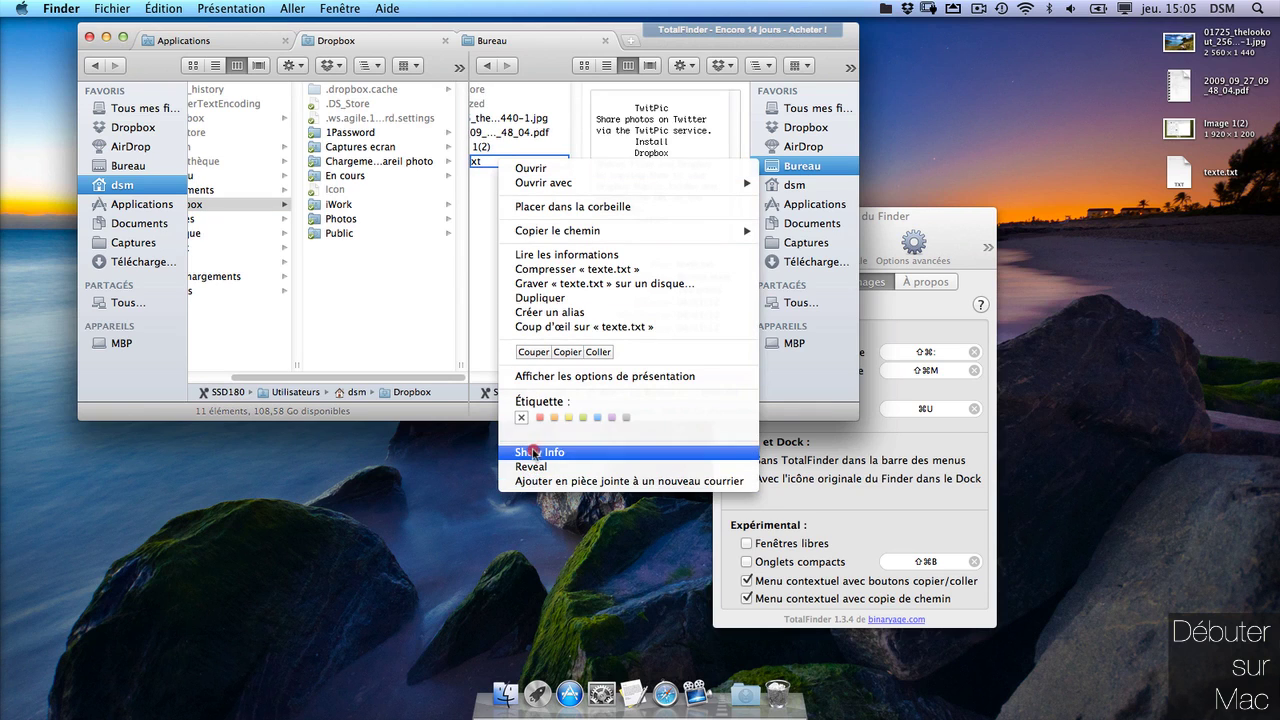
left_click(381, 305)
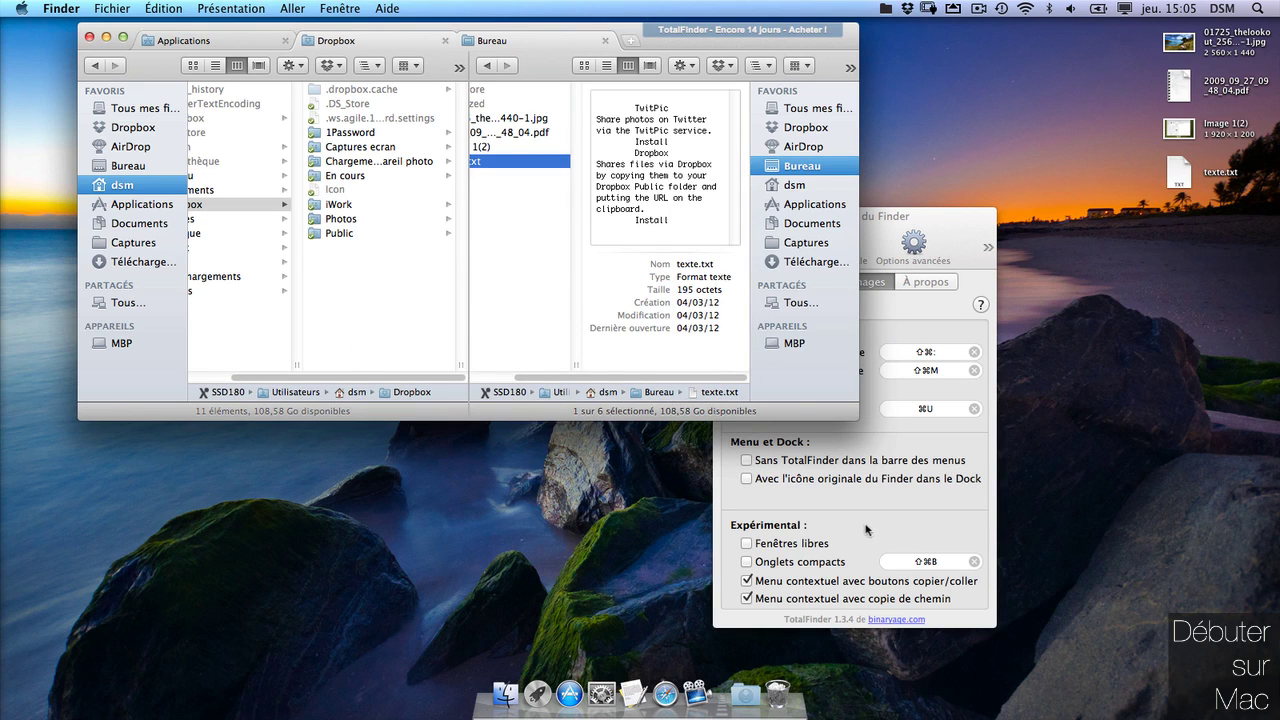
Copy the path of texte.txt in the Bureau pane in URL format
left_click(510, 271)
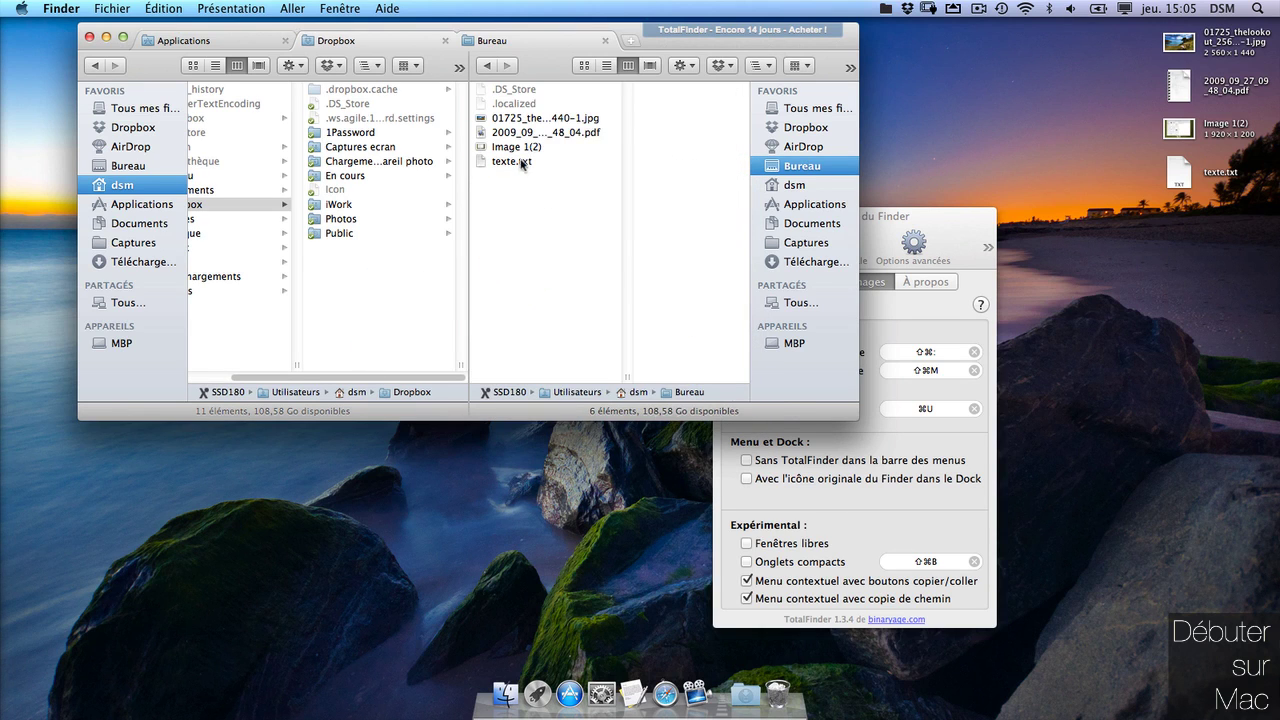
right_click(521, 162)
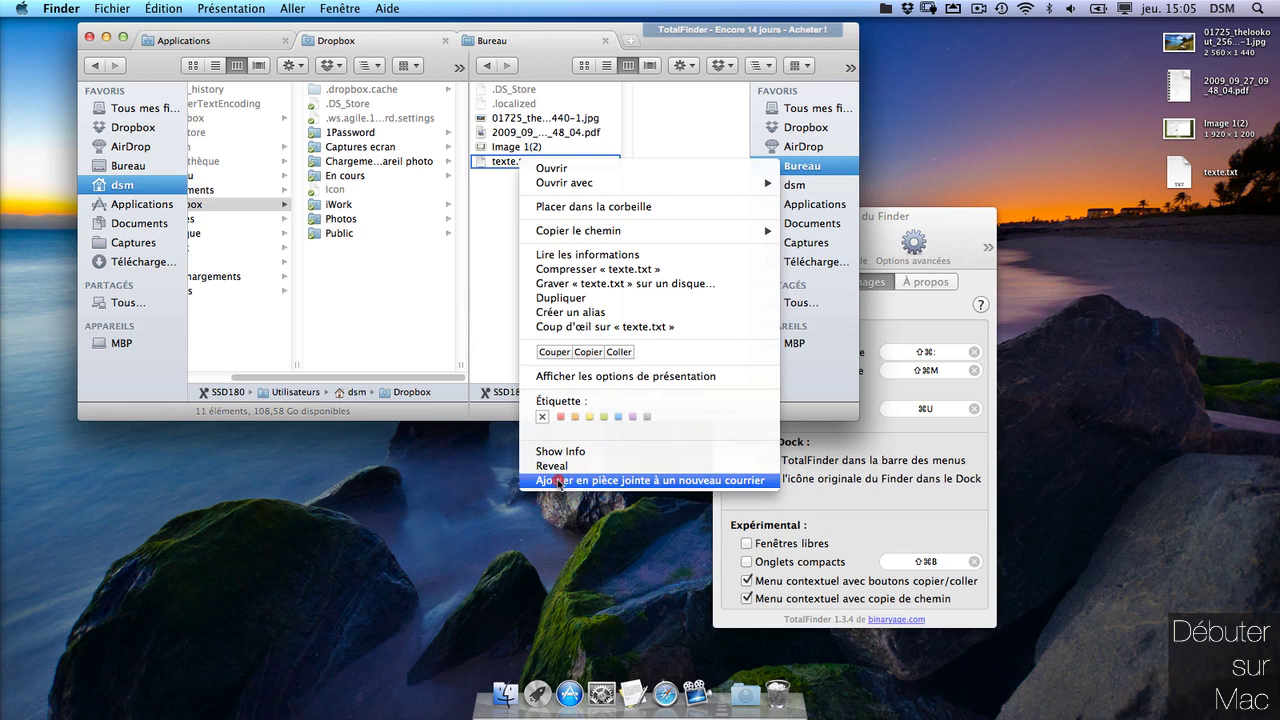
mouse_move(714, 230)
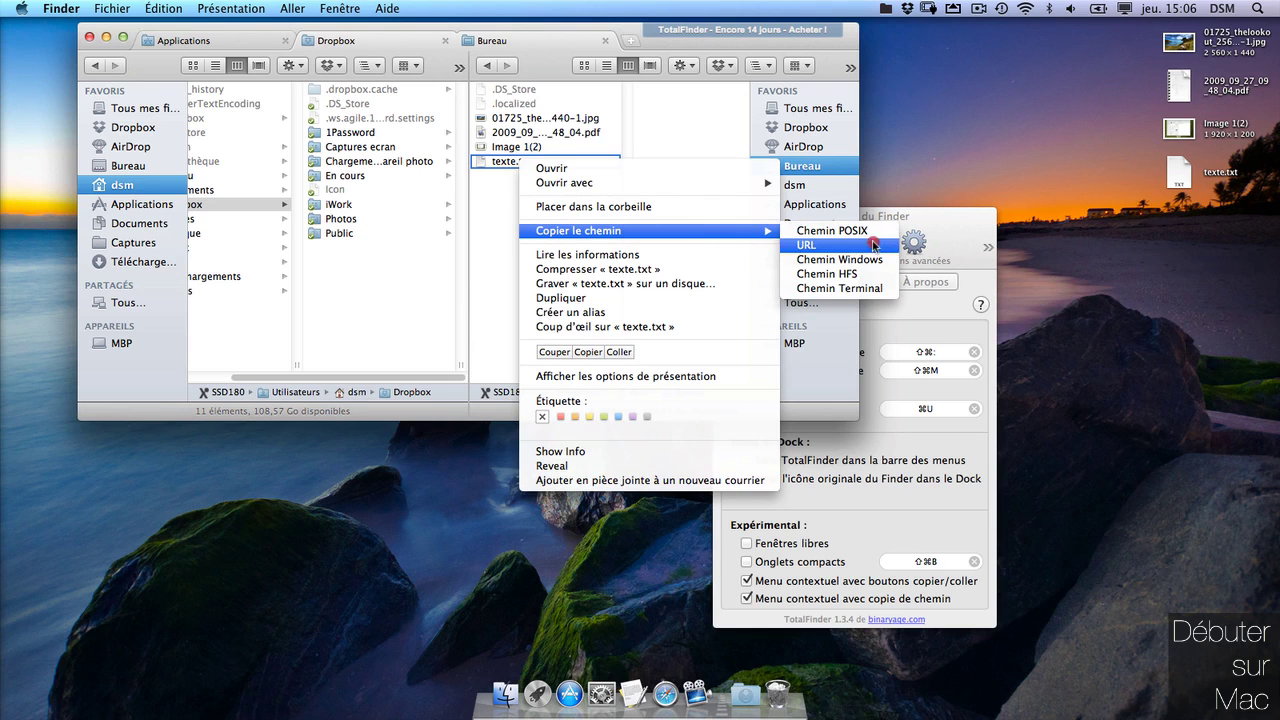
left_click(812, 236)
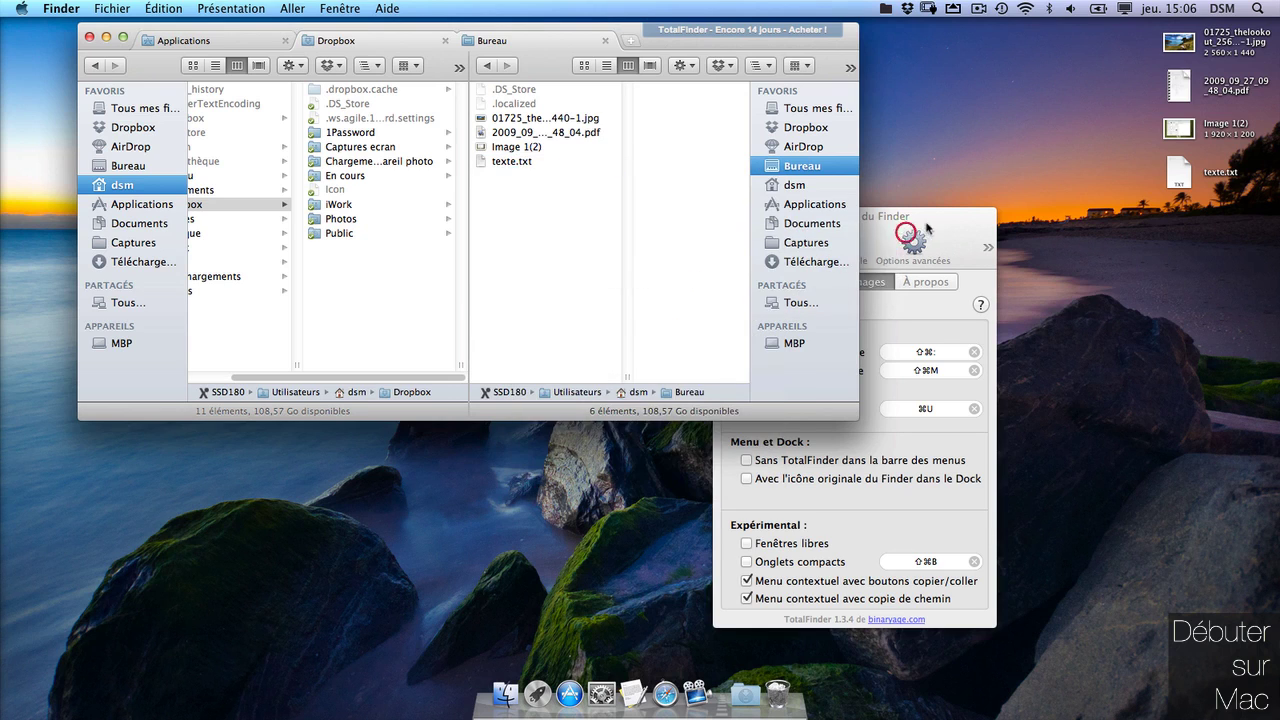
Switch to TextEdit, paste the copied URL into the untitled document, and move its window clear of the Bureau file list
left_click(633, 693)
right_click(271, 163)
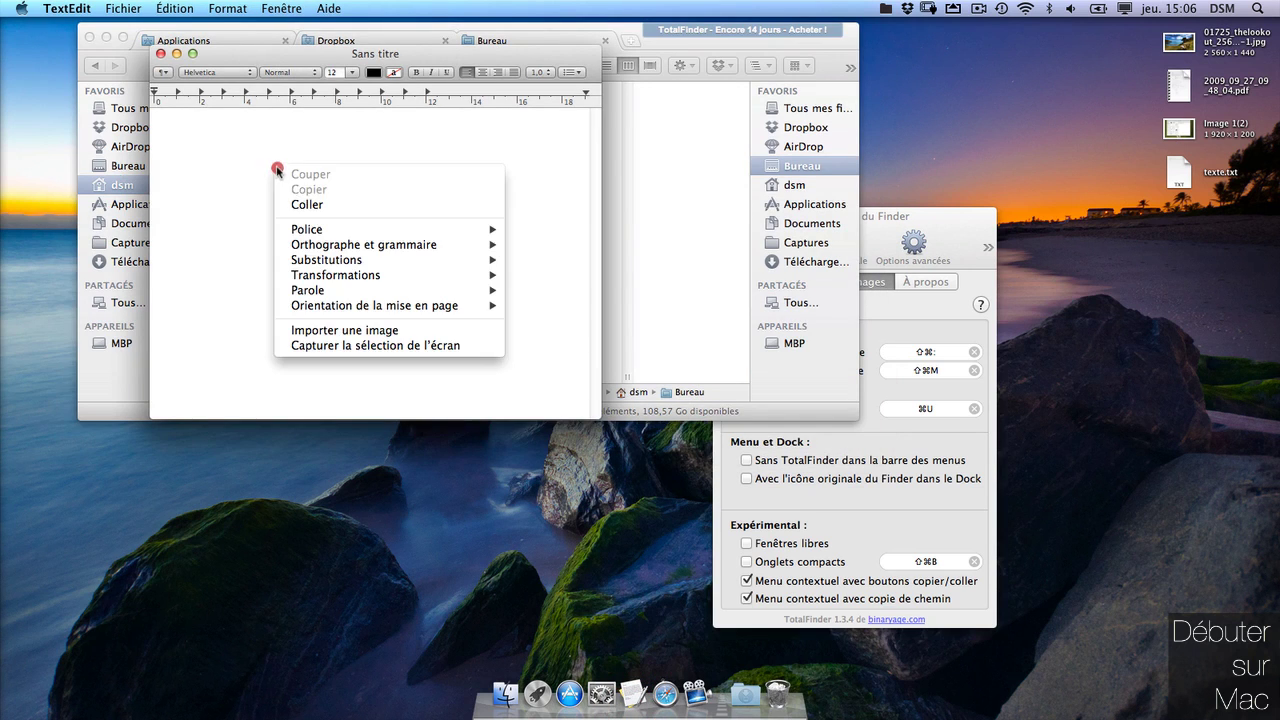
left_click(323, 206)
left_click_drag(340, 60, 194, 329)
Return to Finder and copy the path of texte.txt in Bureau in HFS format
left_click(590, 186)
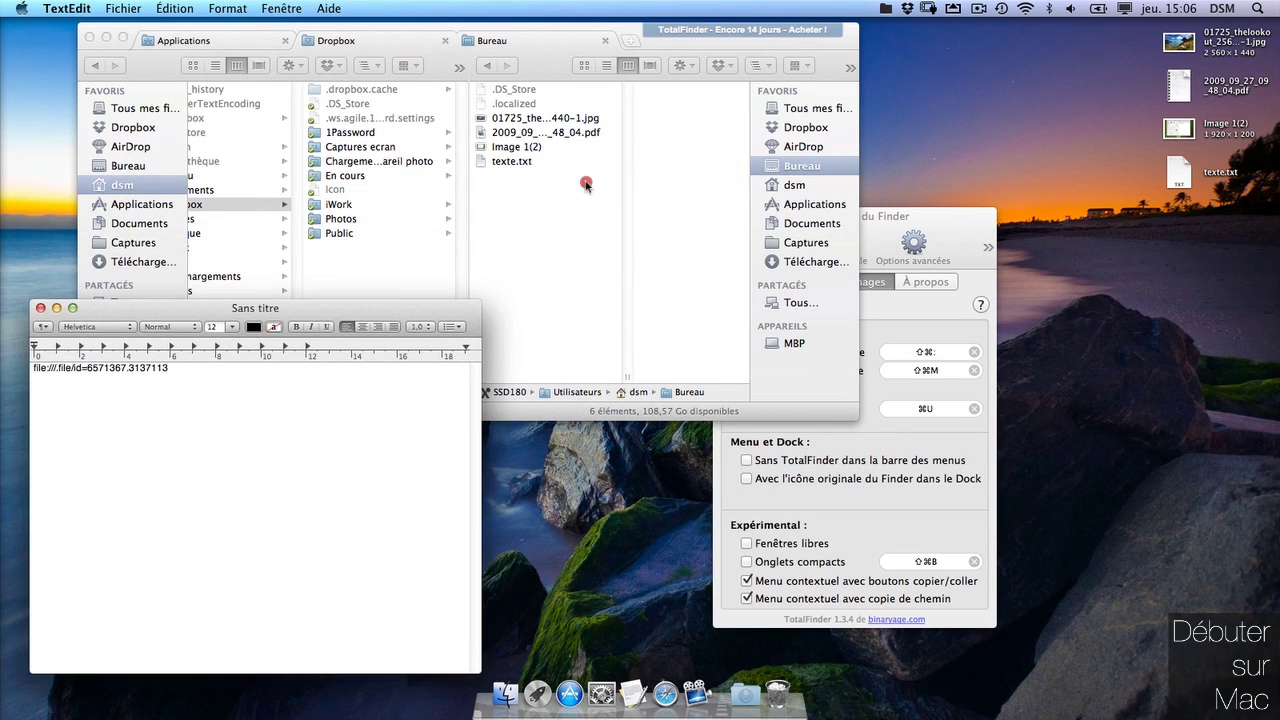
right_click(525, 160)
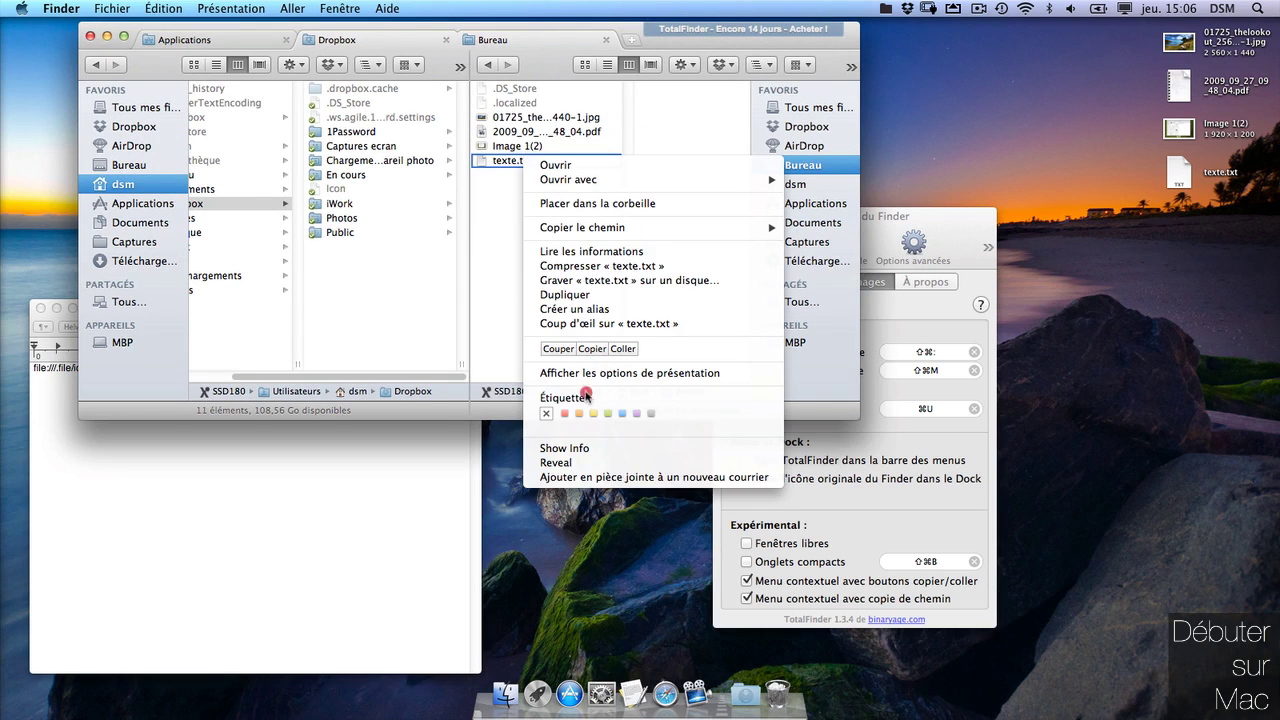
mouse_move(632, 228)
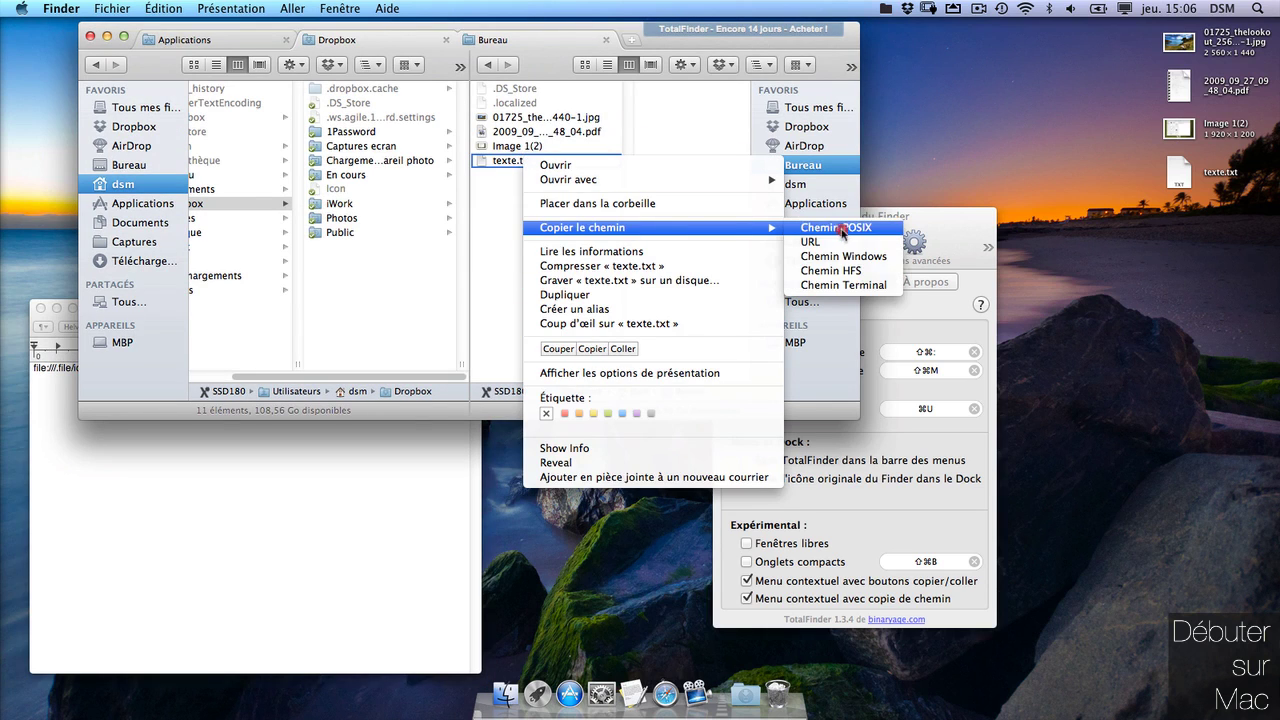
left_click(846, 271)
Paste the HFS path into the untitled TextEdit document, leaving a blank line below the URL
left_click(163, 460)
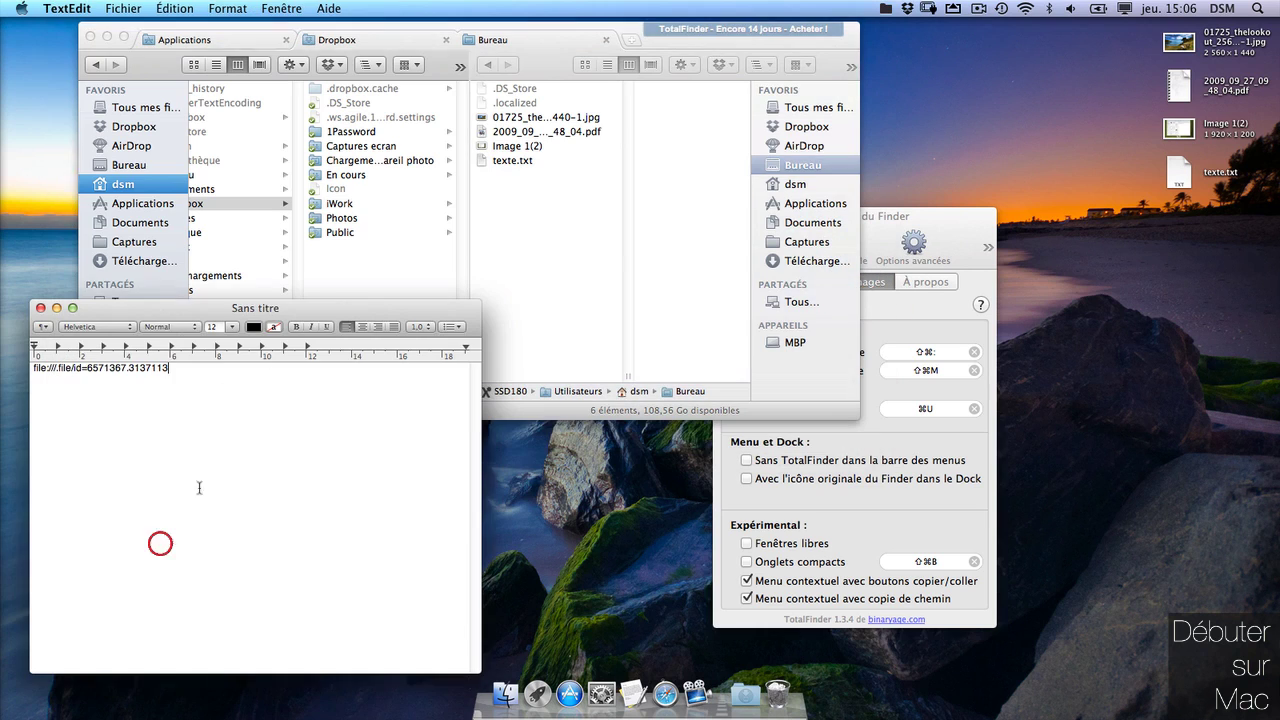
key("Return")
key("Return")
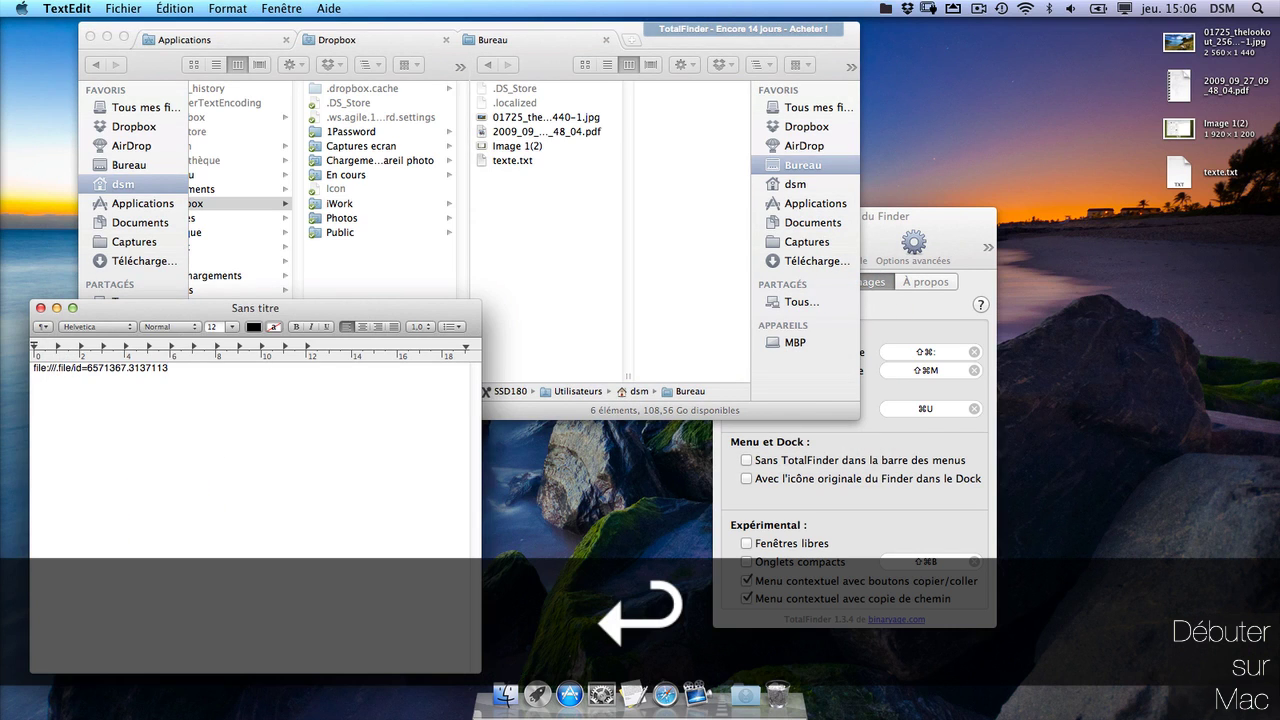
key("super+shift+2")
left_click(166, 500)
right_click(164, 462)
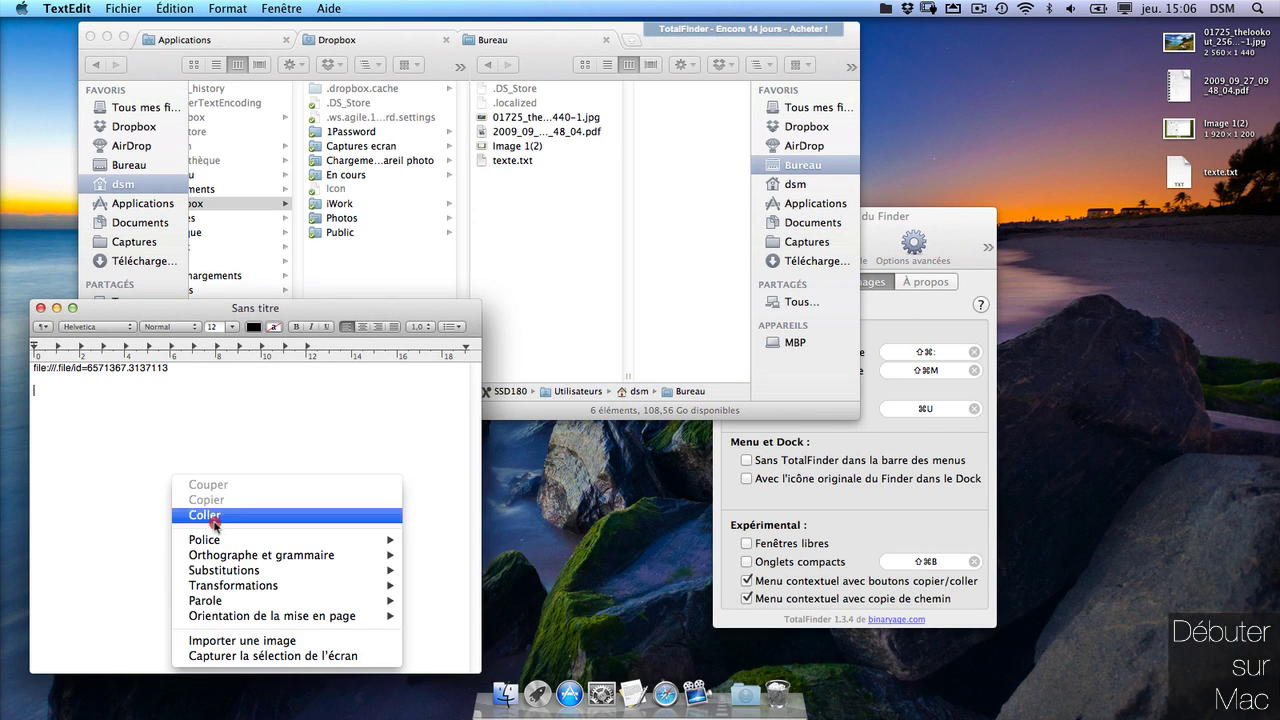
left_click(214, 516)
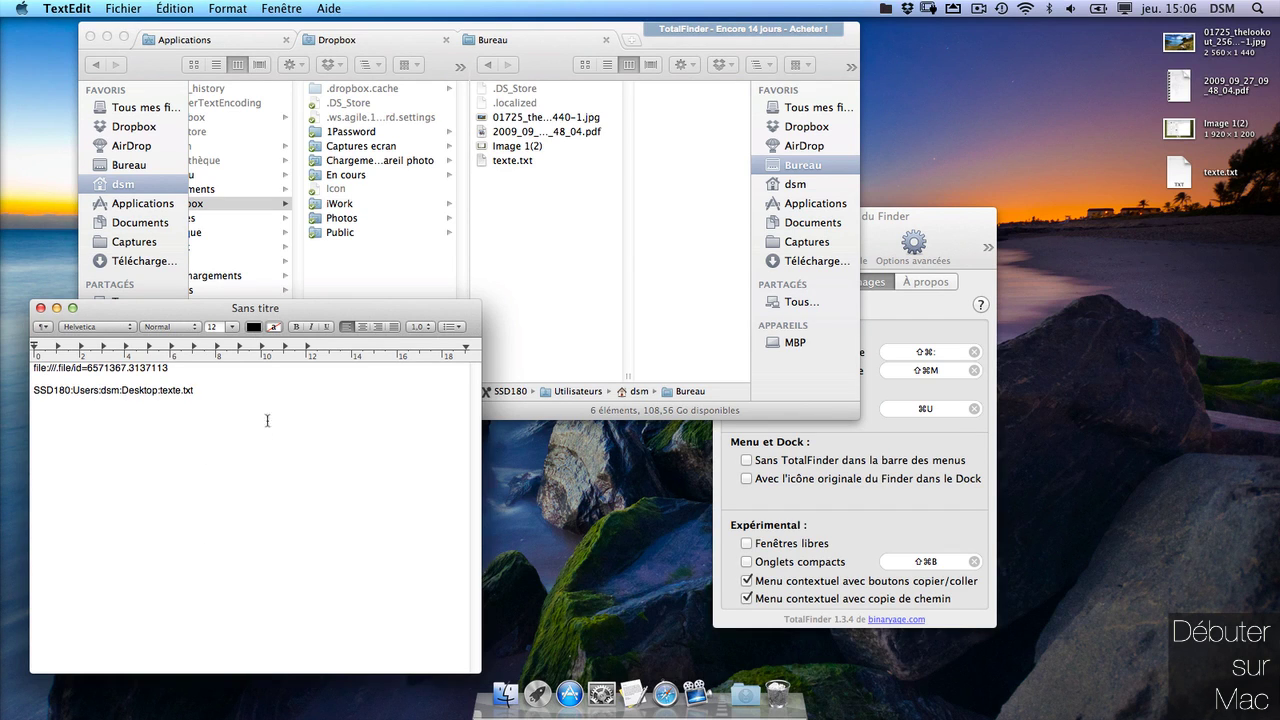
Bring up the Finder preferences, review the TotalFinder display commands, and hide the system files in the dual-pane window
left_click(640, 272)
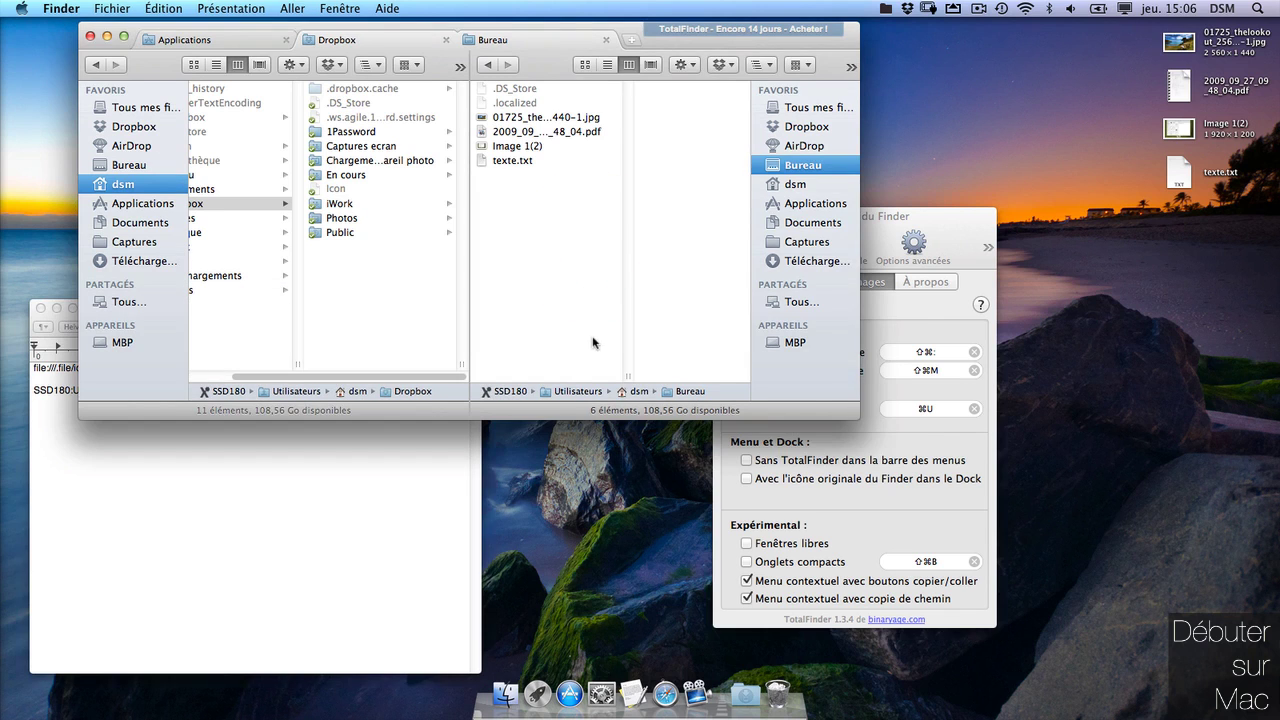
key("super+comma")
left_click(108, 8)
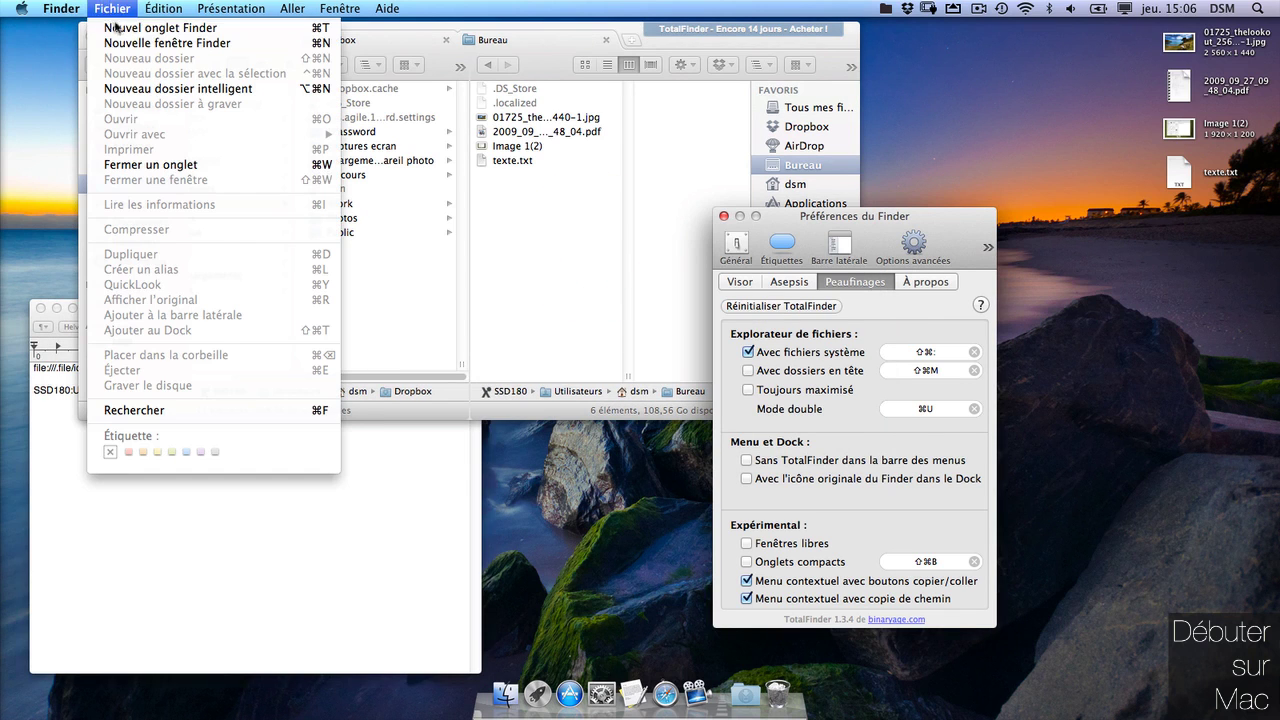
mouse_move(251, 6)
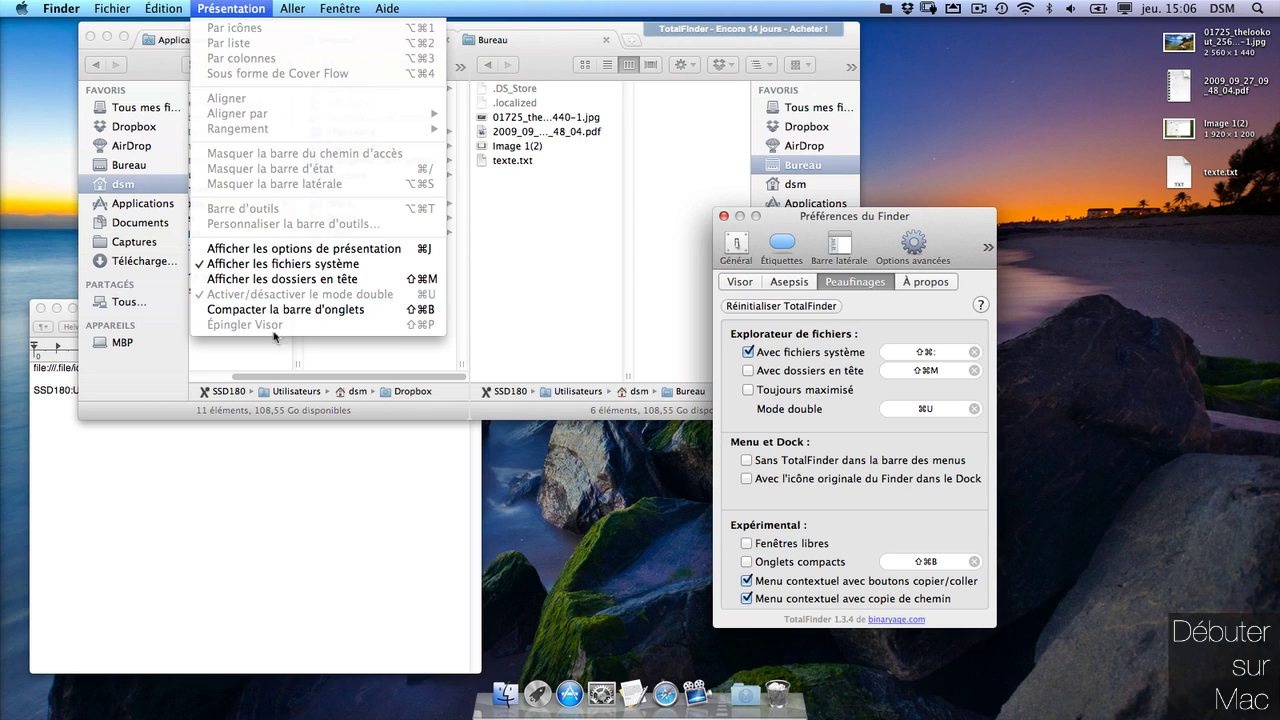
left_click(222, 279)
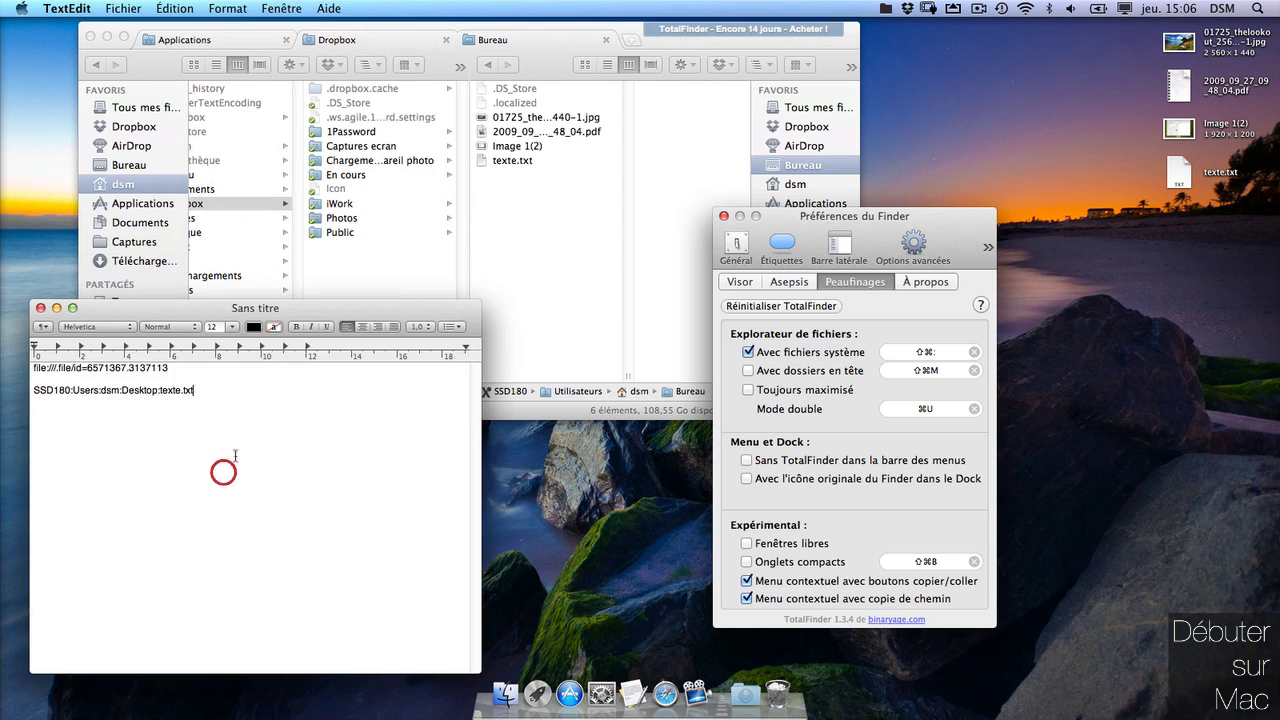
left_click(231, 8)
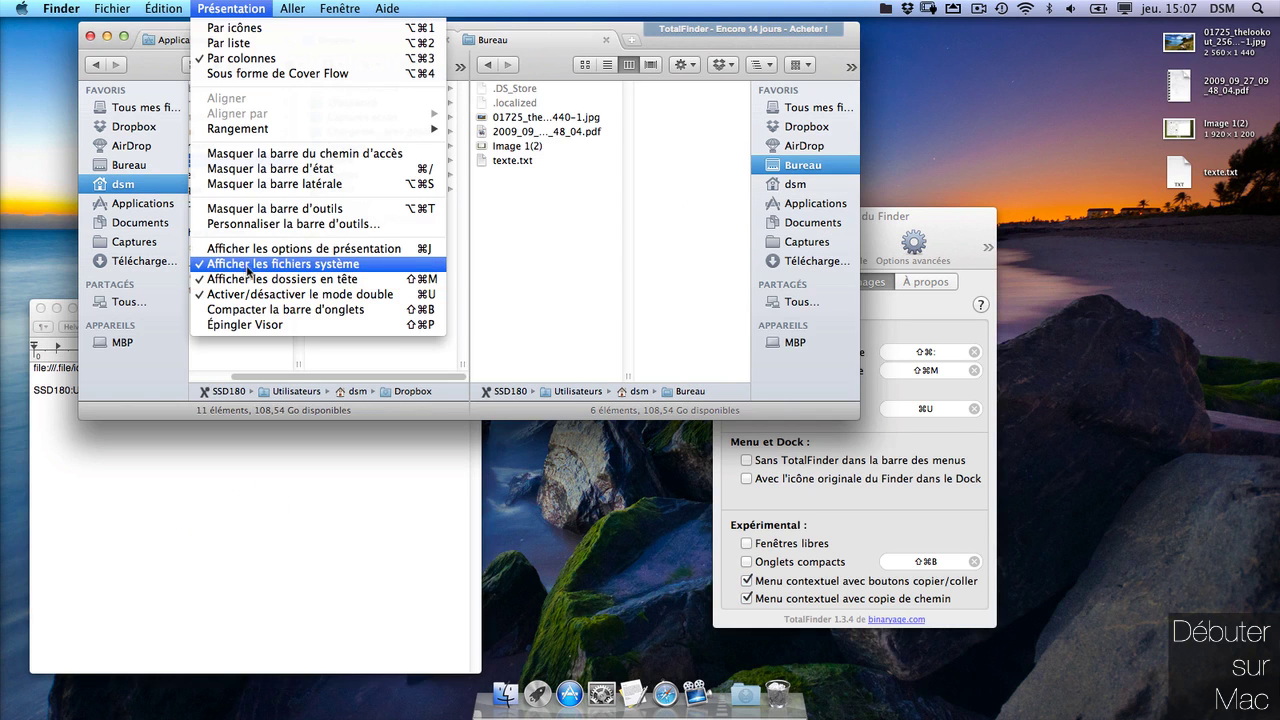
left_click(248, 268)
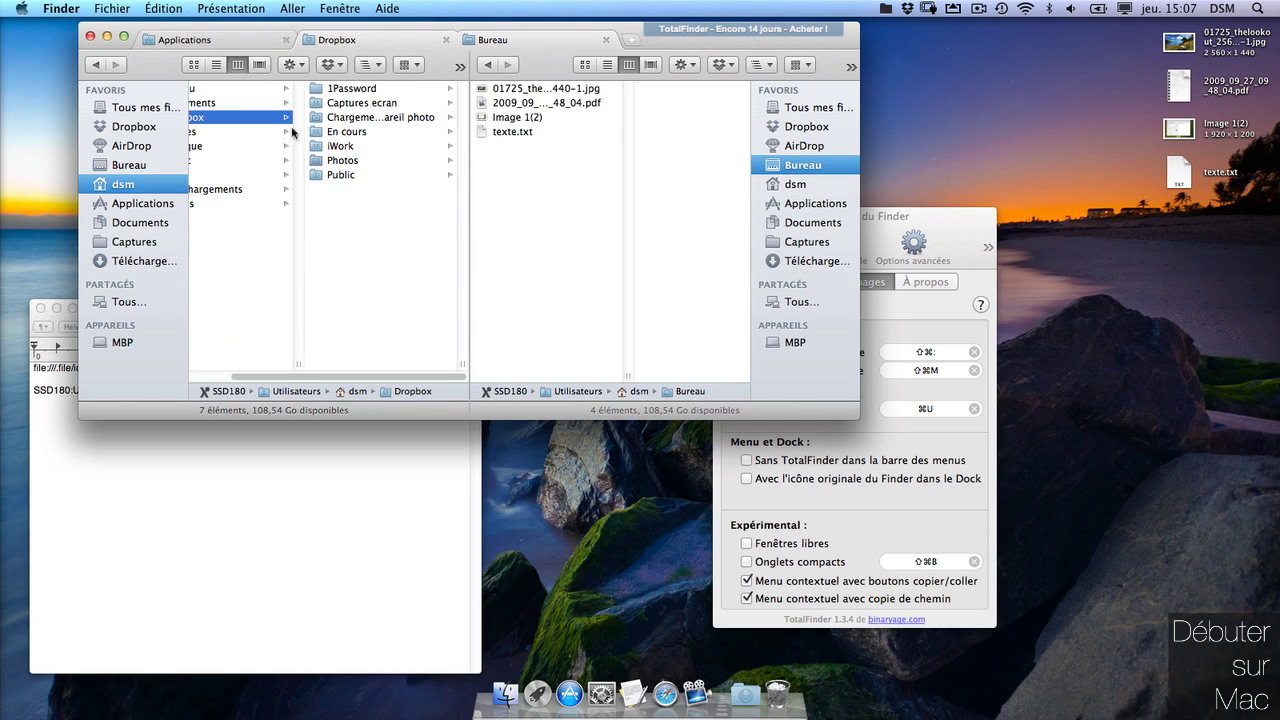
Close the Dropbox and Bureau dual-pane window and the untitled text document, and move and narrow the Applications window
left_click(881, 217)
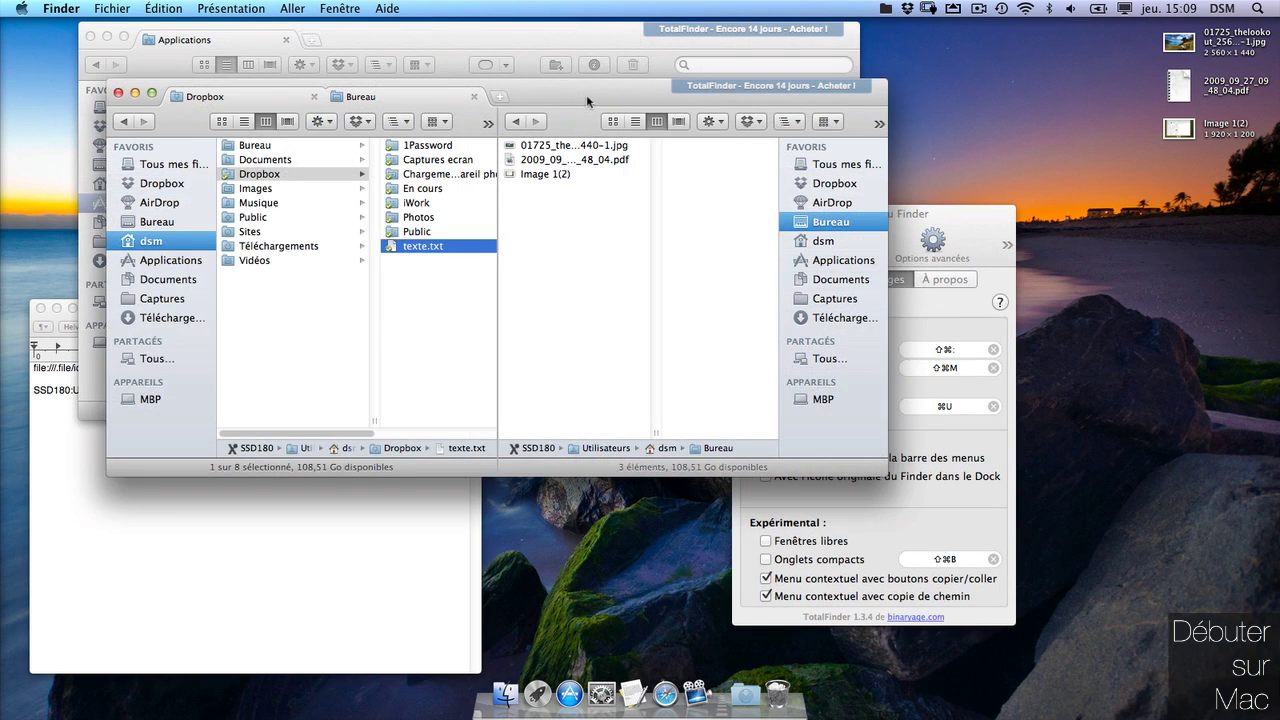
left_click_drag(586, 94, 608, 94)
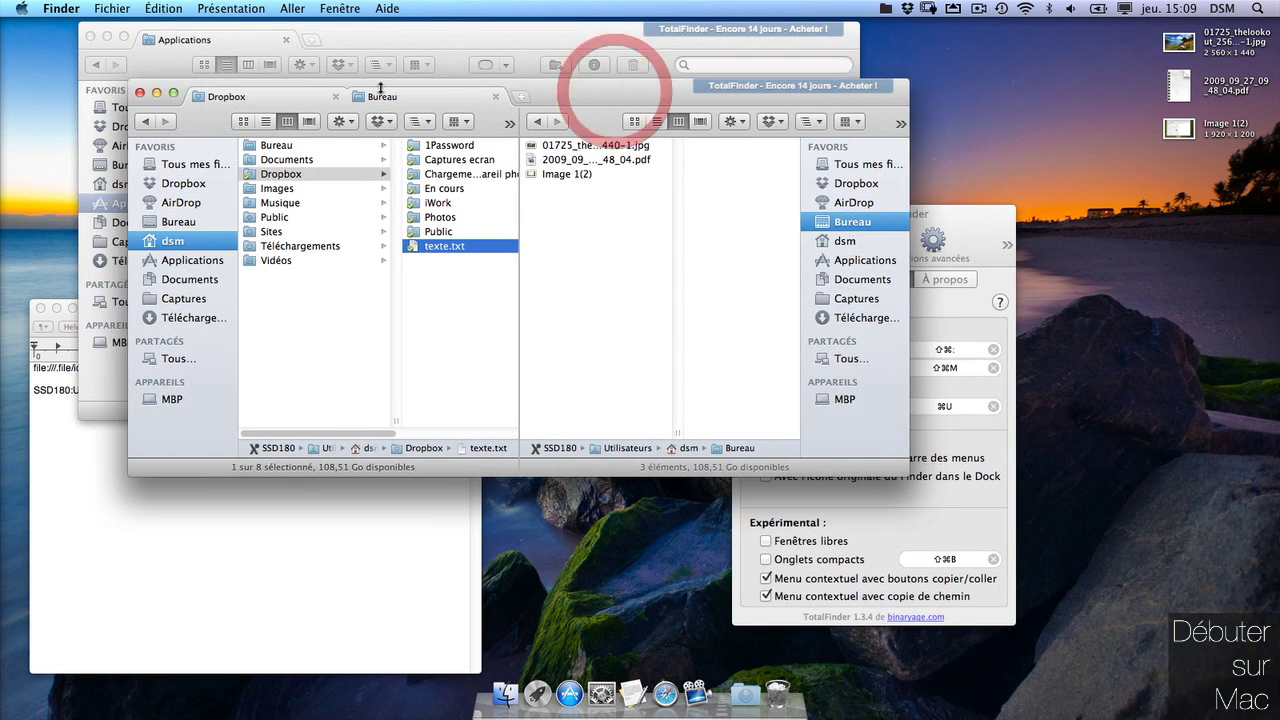
left_click(140, 94)
left_click_drag(375, 37, 429, 93)
left_click(40, 308)
left_click(188, 535)
left_click_drag(846, 208, 549, 208)
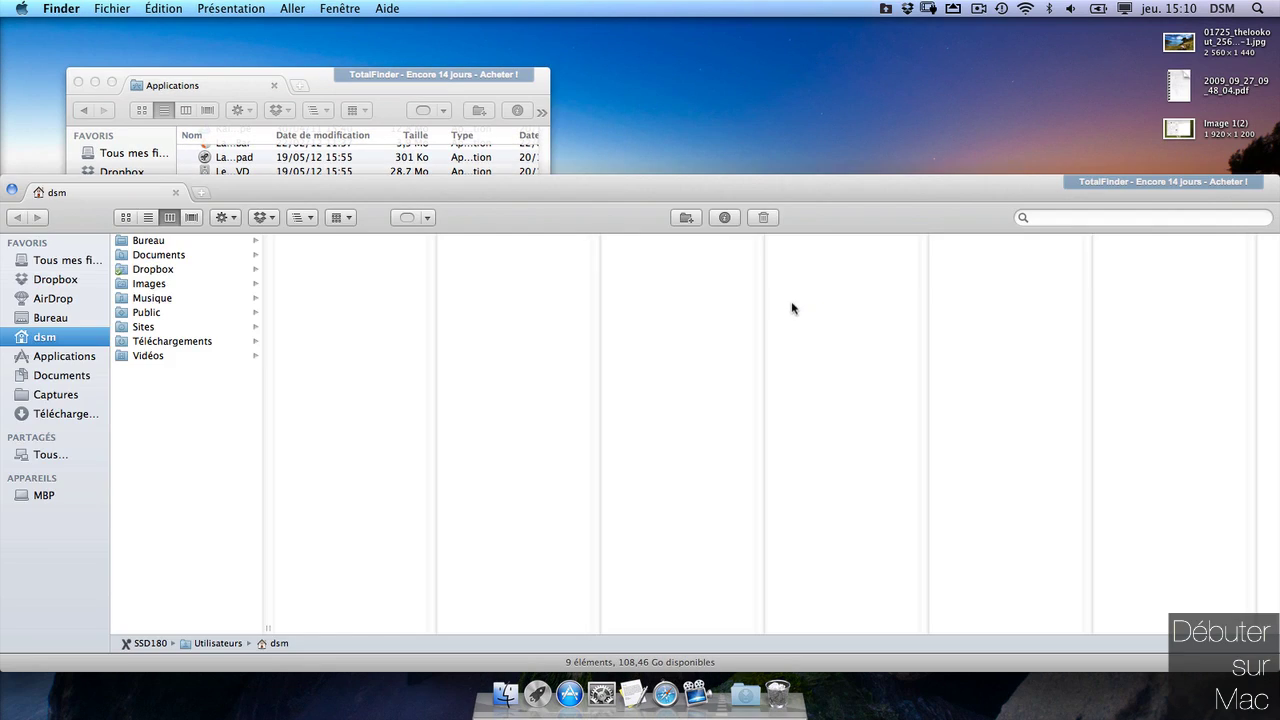
Hide and show the Visor window twice to demonstrate its activation shortcut
key("alt")
key("alt")
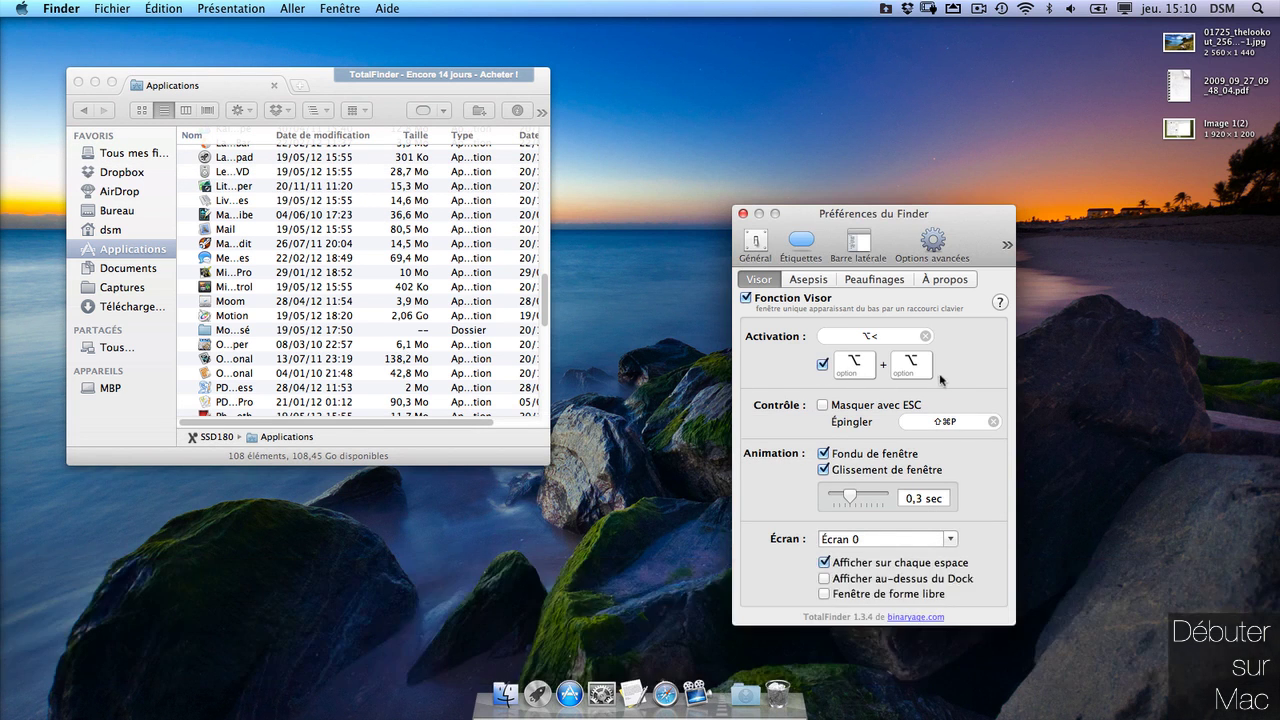
key("alt")
key("alt")
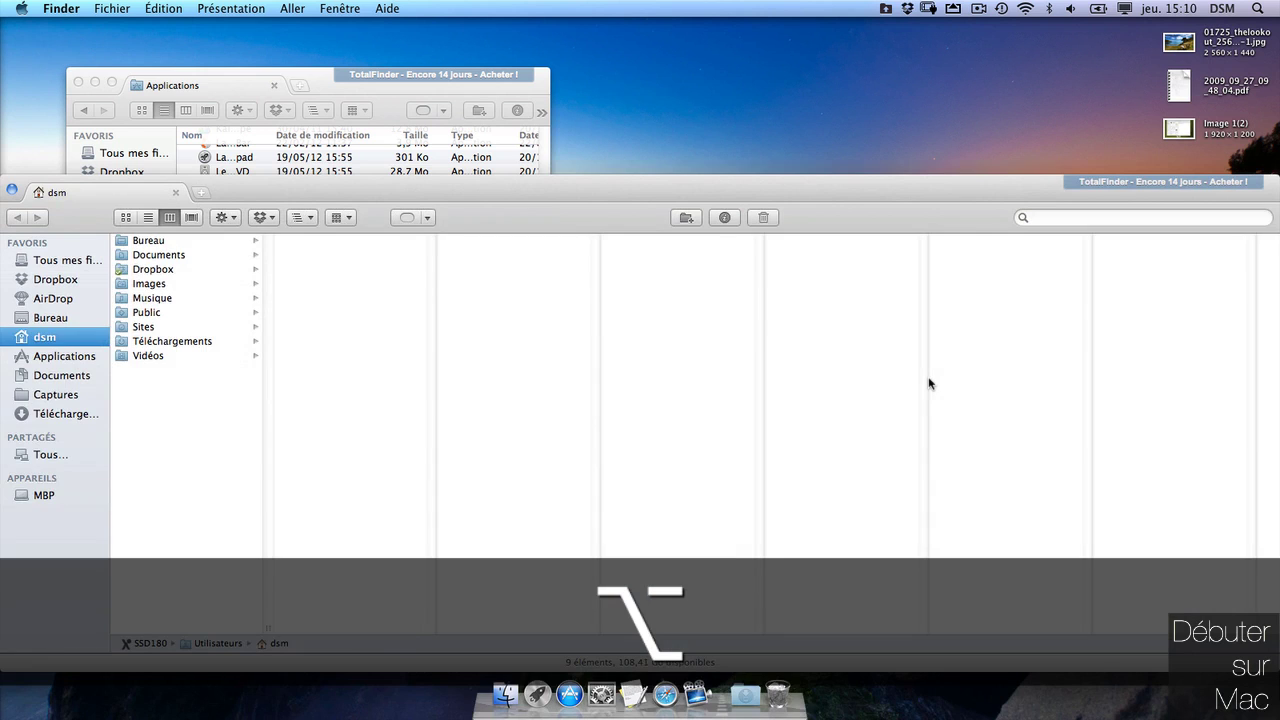
key("alt")
key("alt")
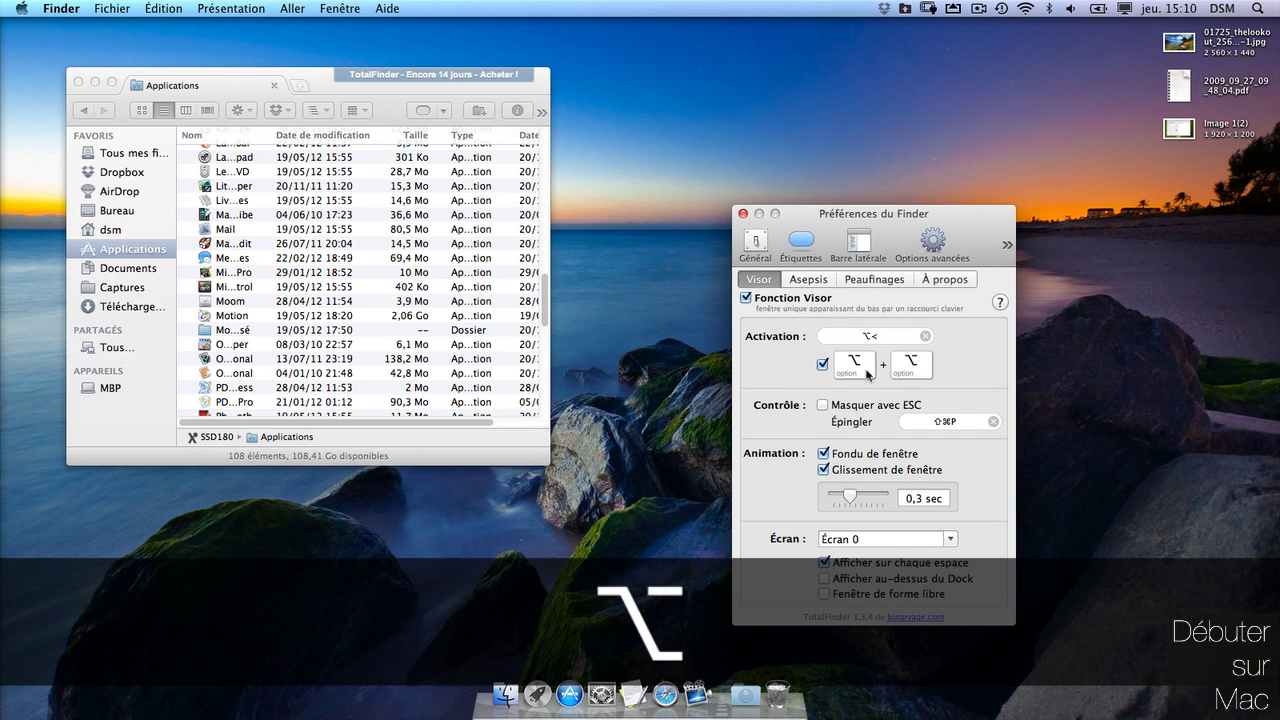
key("alt")
key("alt")
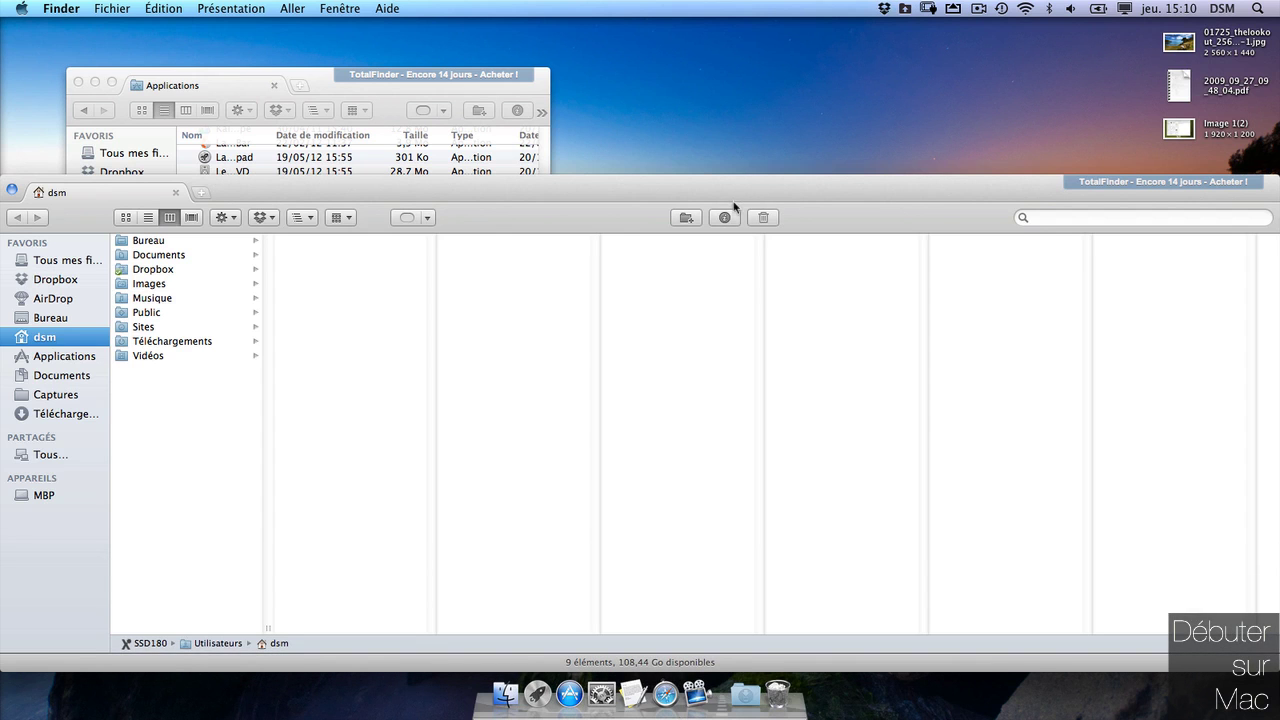
Reduce the height of the Visor window and add two more tabs to it, opening Dropbox in the second tab
left_click_drag(736, 180, 689, 409)
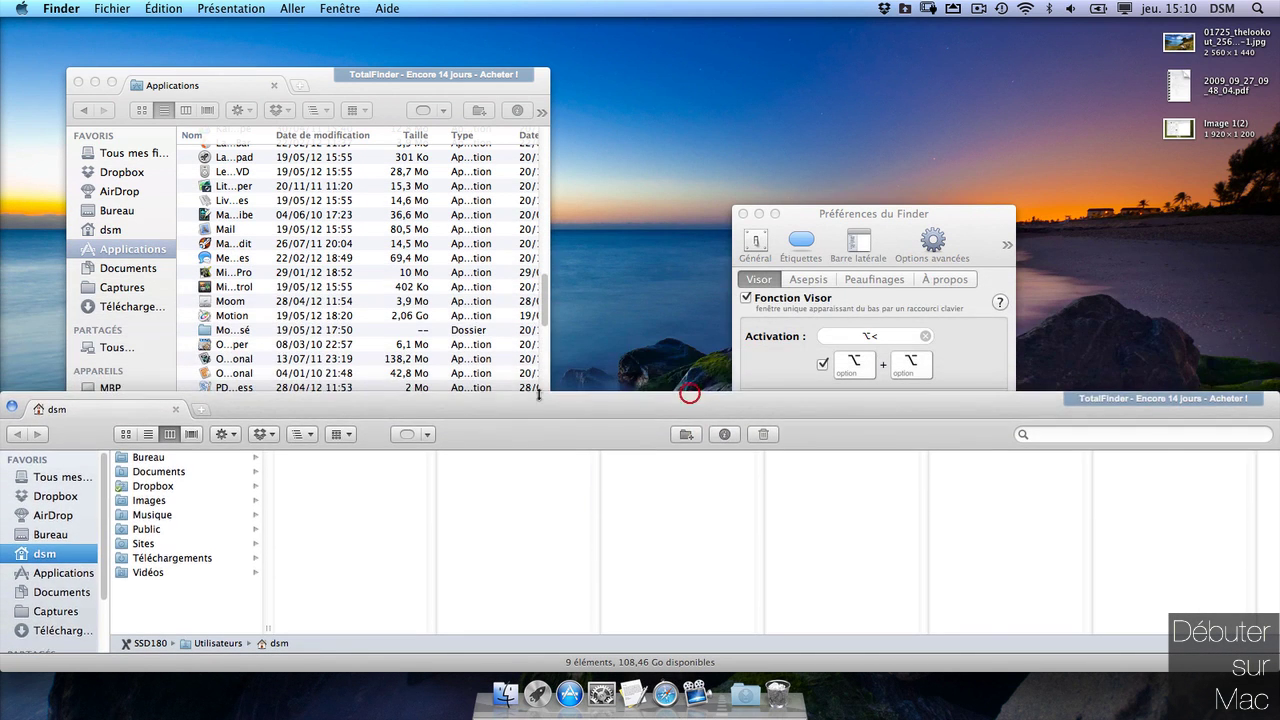
left_click(201, 409)
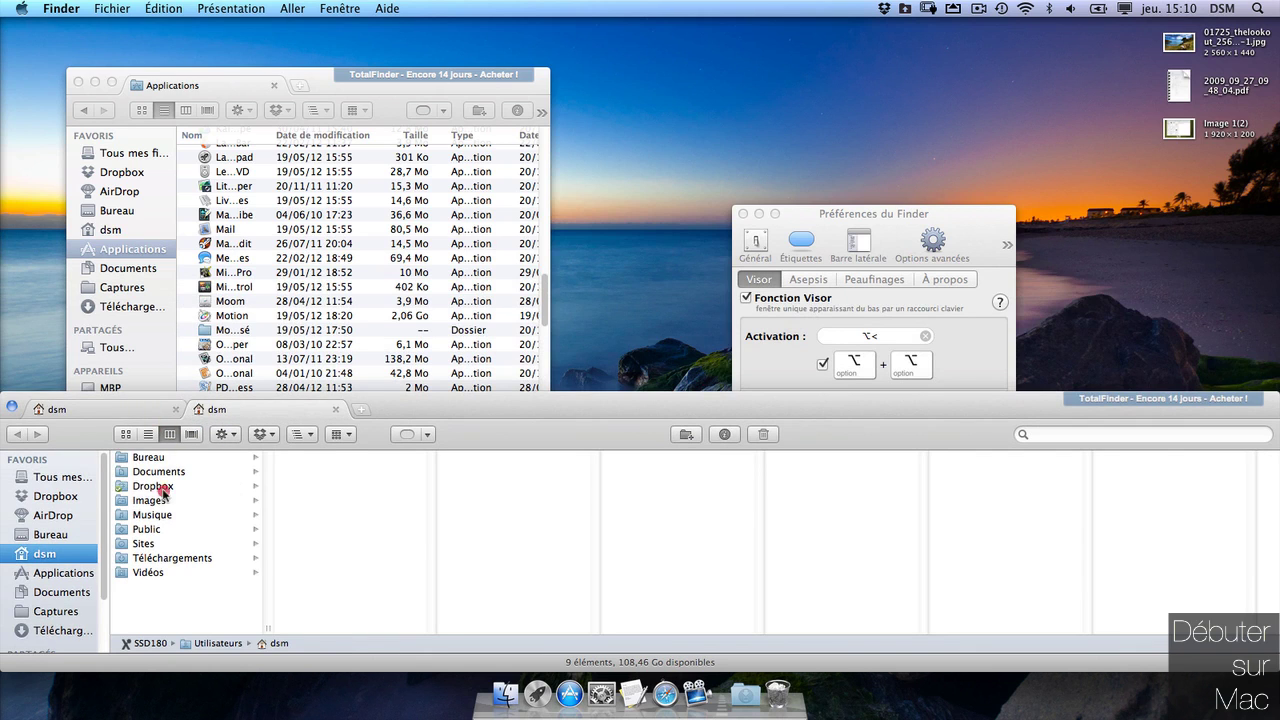
left_click(163, 487)
key("alt")
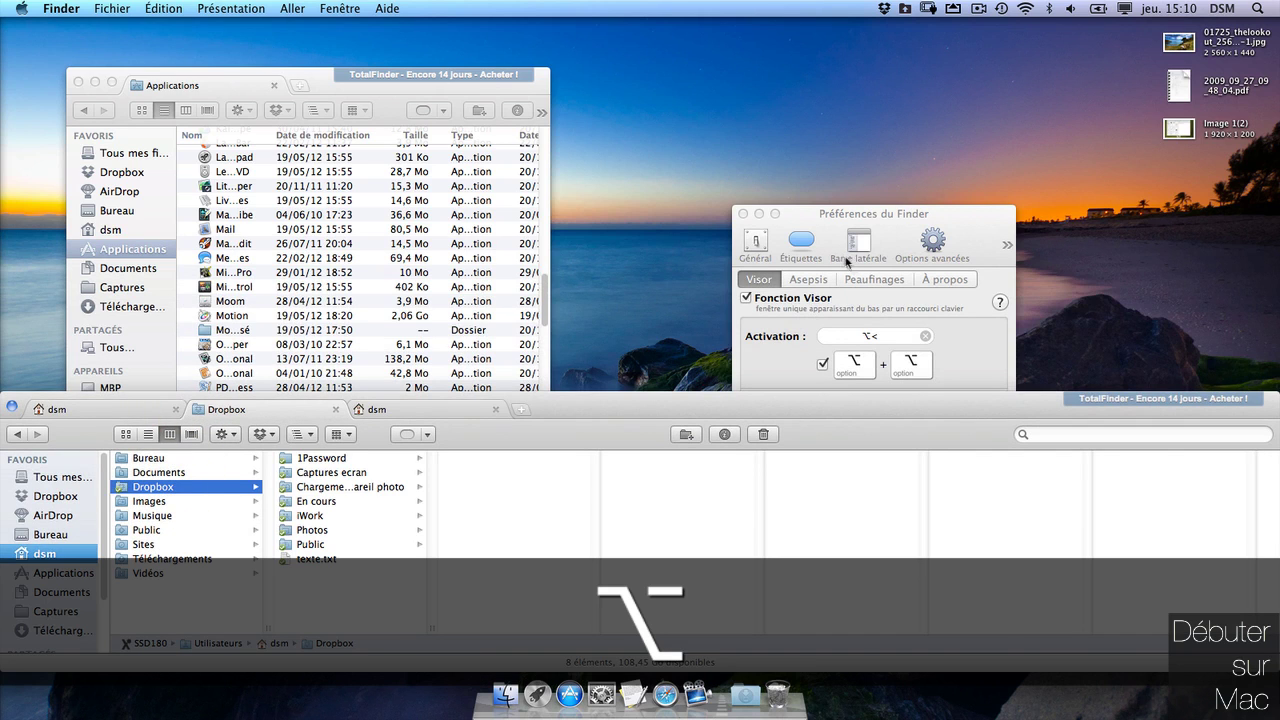
key("alt")
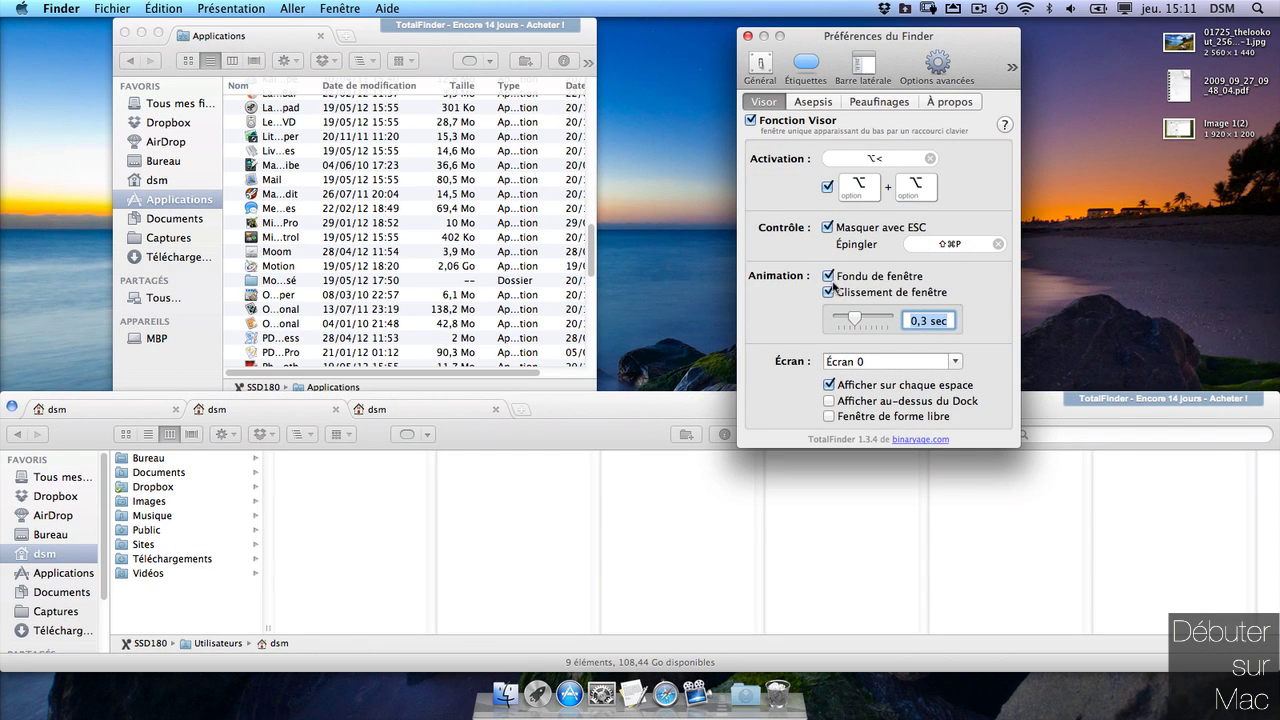
Turn off the Fondu de fenêtre and Glissement de fenêtre animations, and toggle Visor to test it without them
left_click(830, 294)
key("alt")
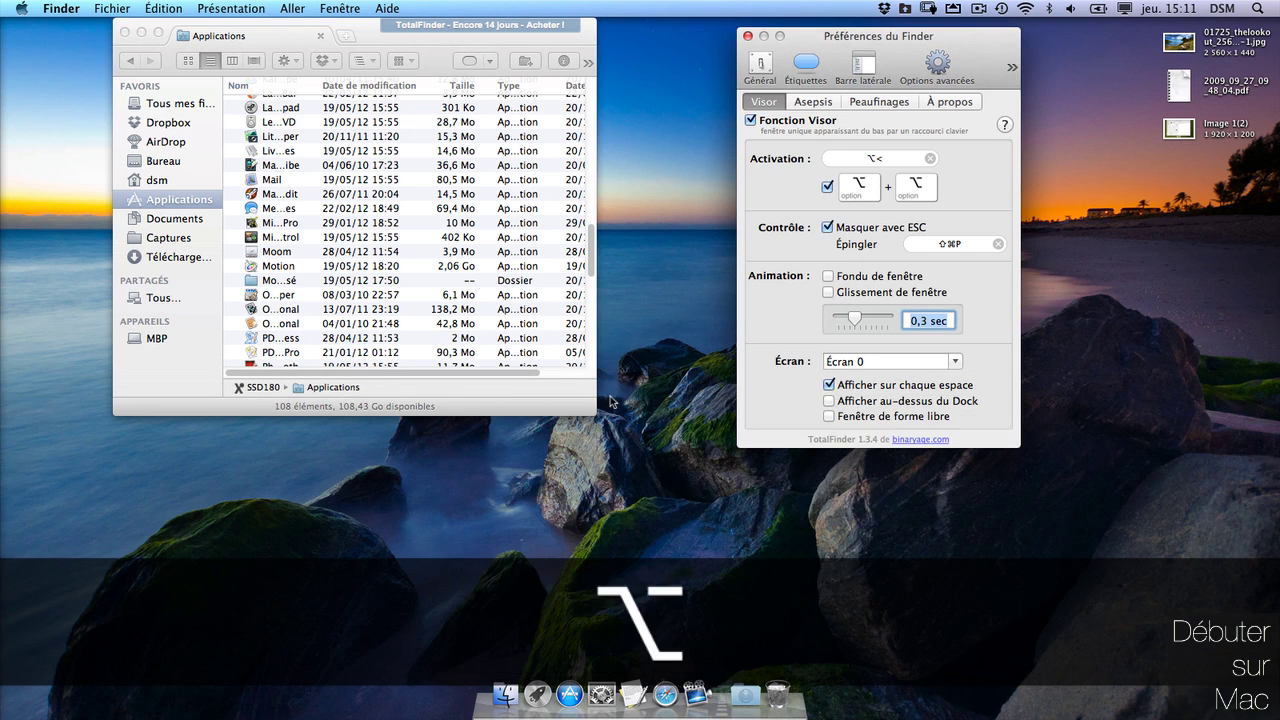
key("alt")
key("alt")
left_click(790, 309)
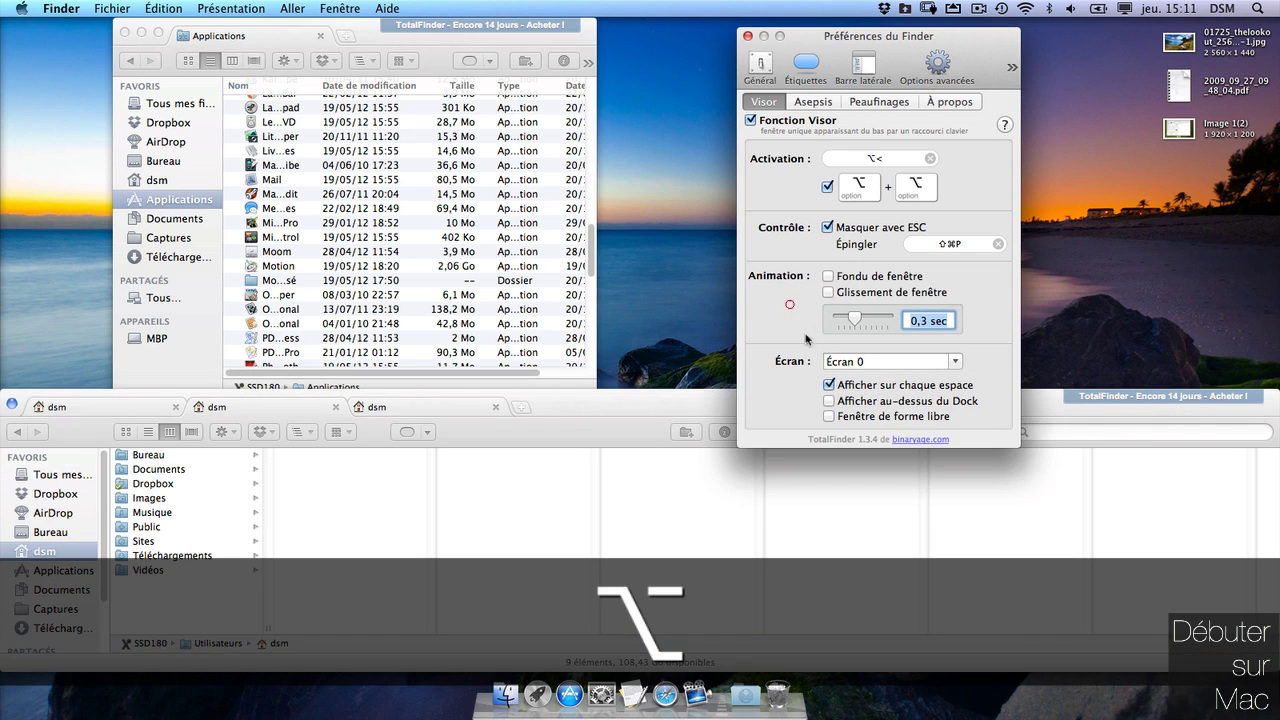
Check which screens are offered for displaying Visor
left_click(955, 361)
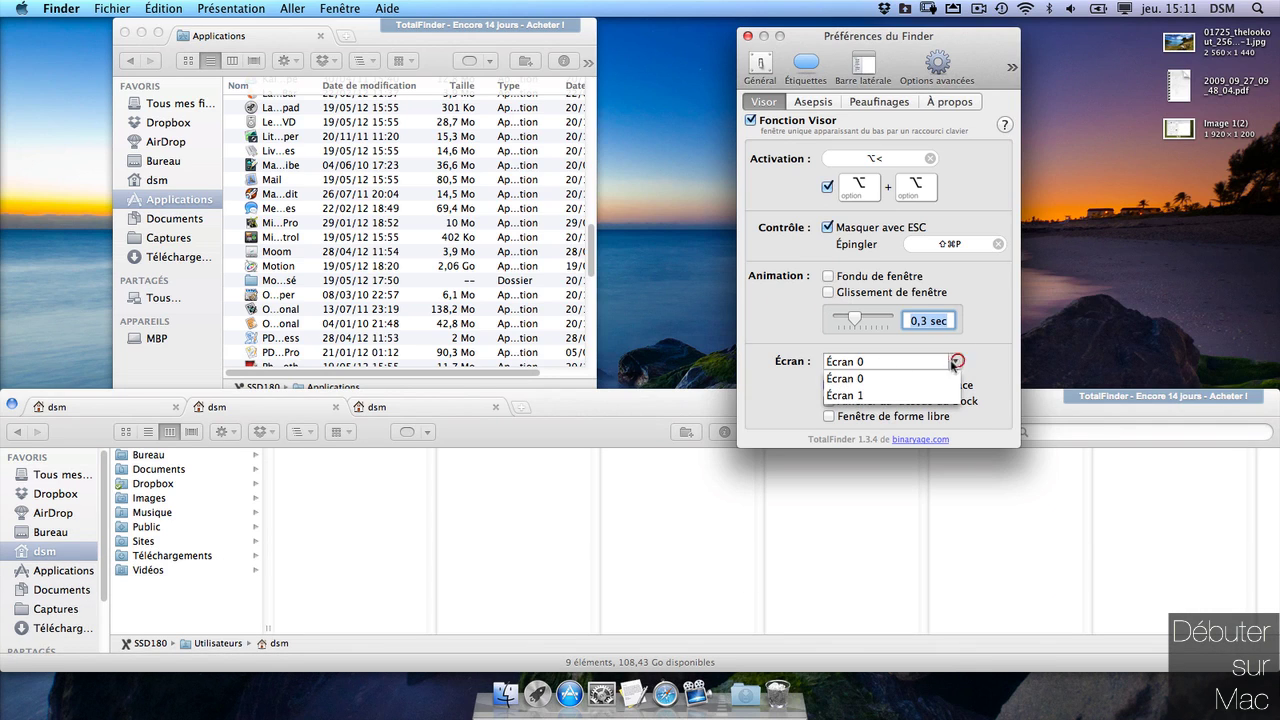
left_click(778, 389)
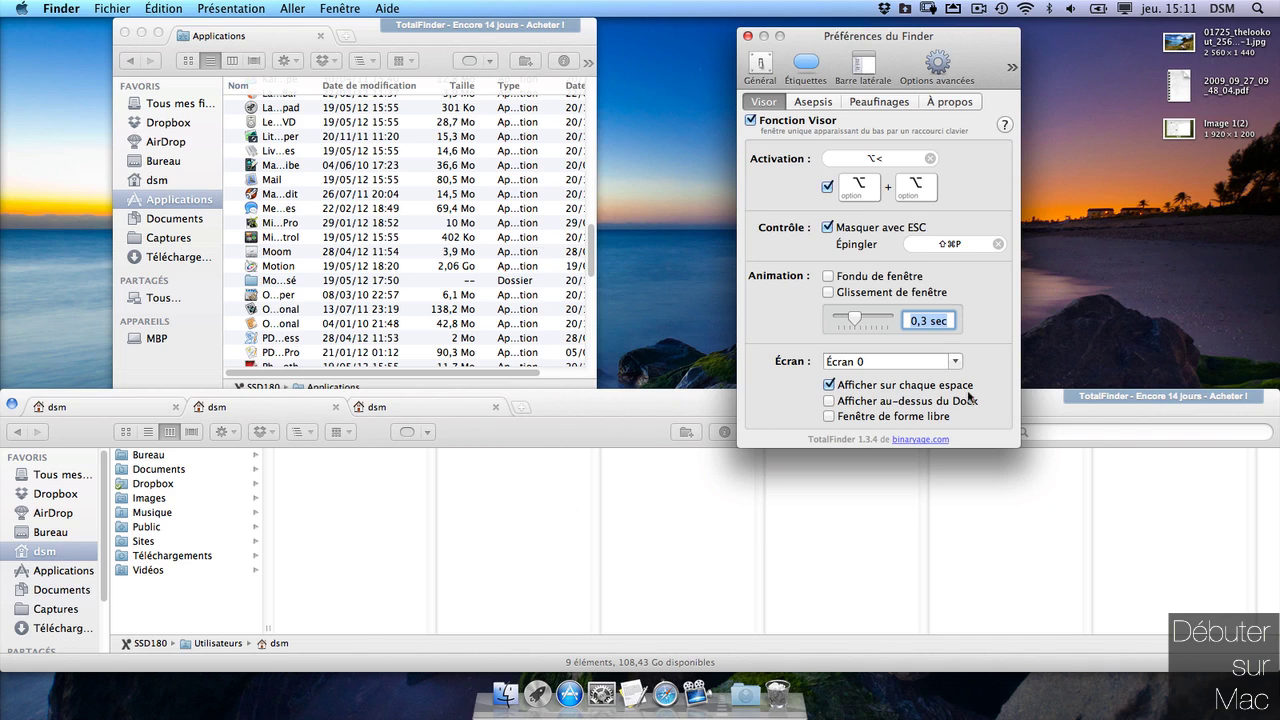
left_click(856, 403)
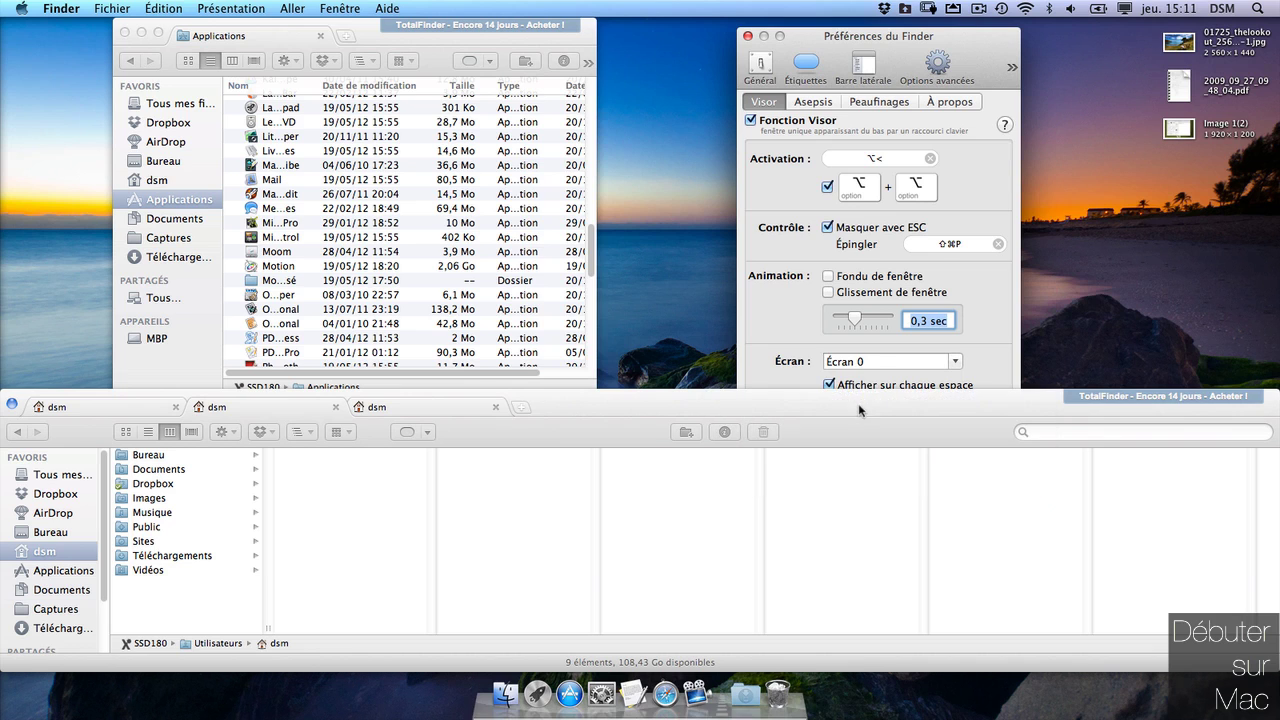
Switch Visor to its second dsm tab, and hide and show the window
left_click(605, 428)
key("alt")
key("alt")
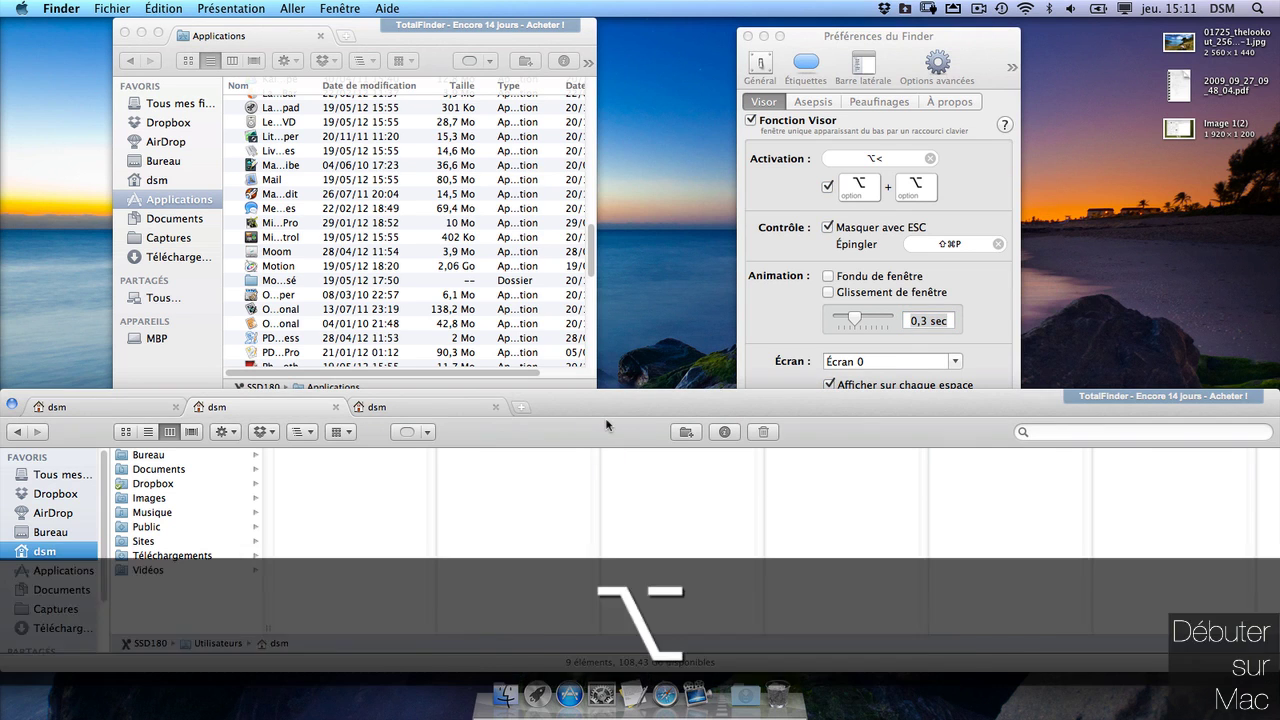
key("alt")
key("alt")
Move the preferences window slightly, turn on Afficher au-dessus du Dock and Fenêtre de forme libre, and toggle Visor to test them
left_click_drag(931, 135, 925, 125)
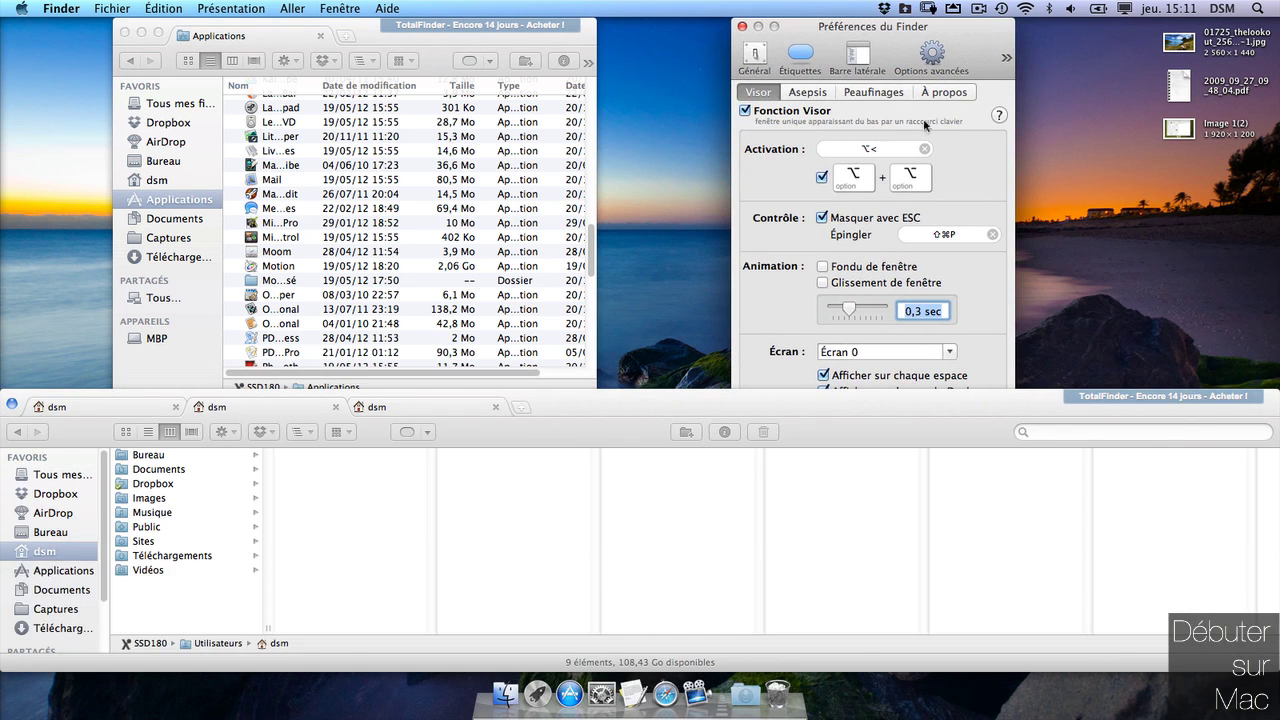
key("alt")
key("alt")
left_click(834, 410)
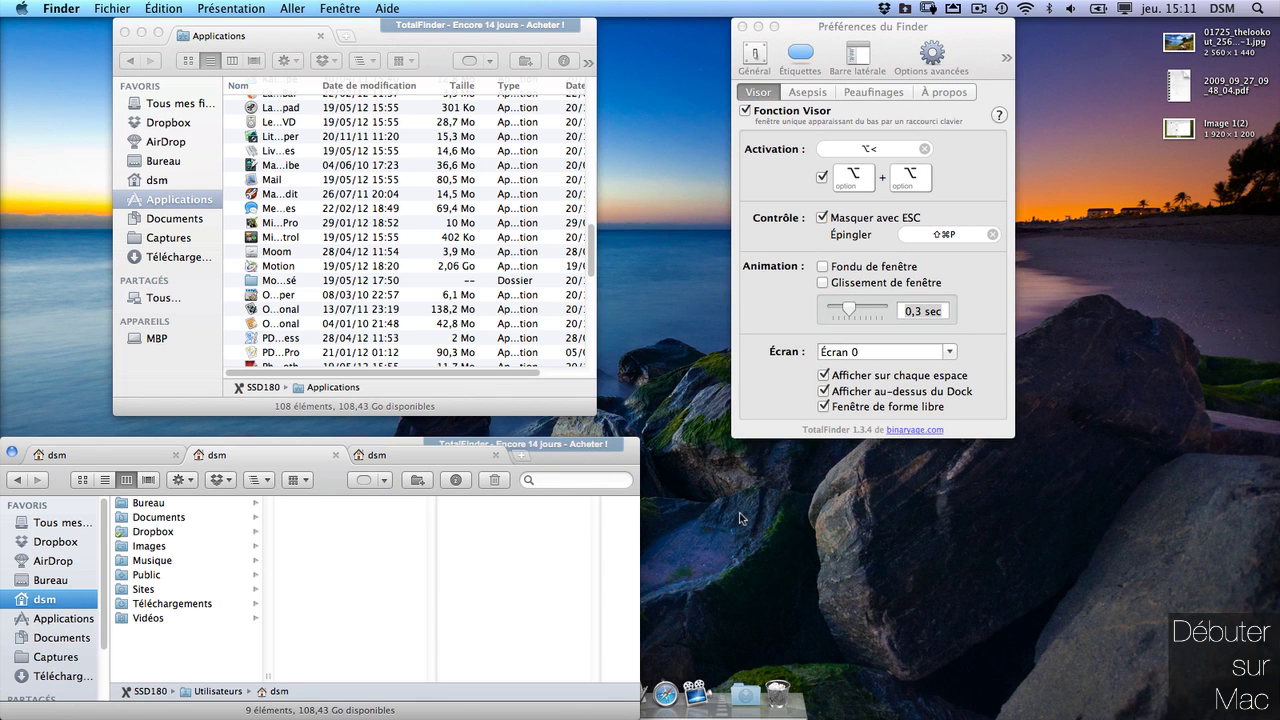
key("alt")
key("alt")
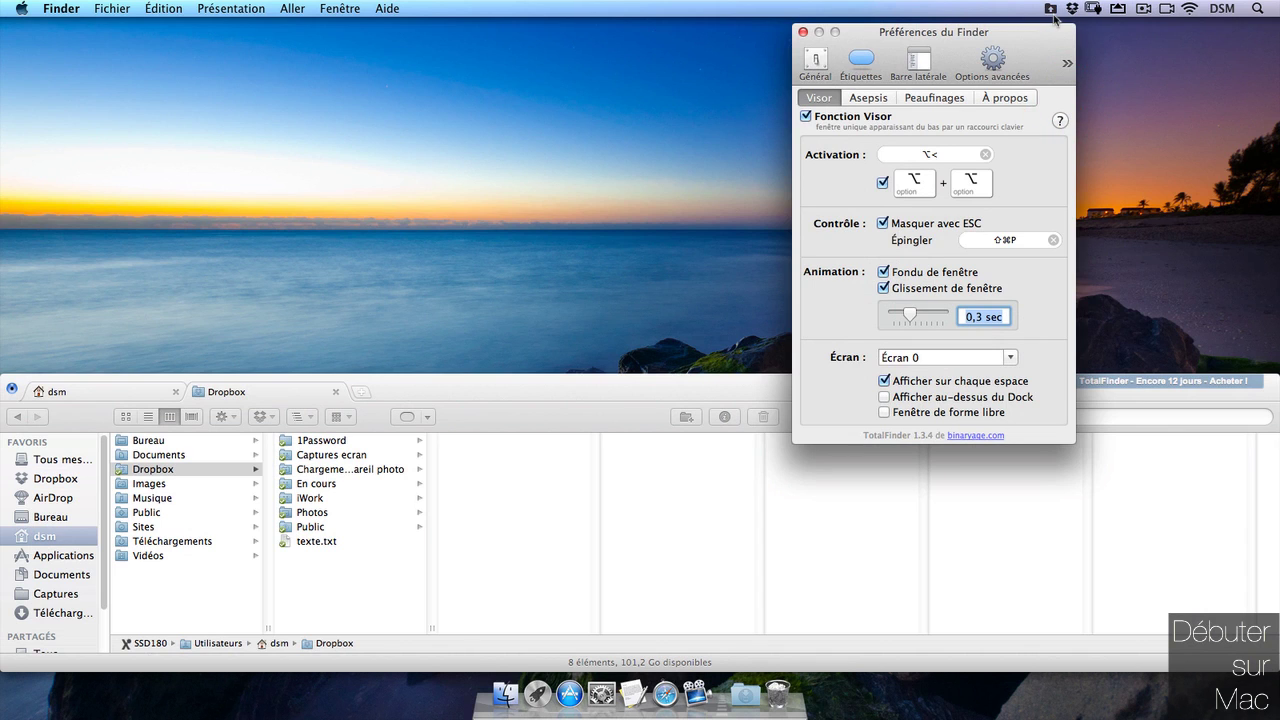
Turn on dual mode in the Visor window and enable the Afficher au-dessus du Dock option
key("super+u")
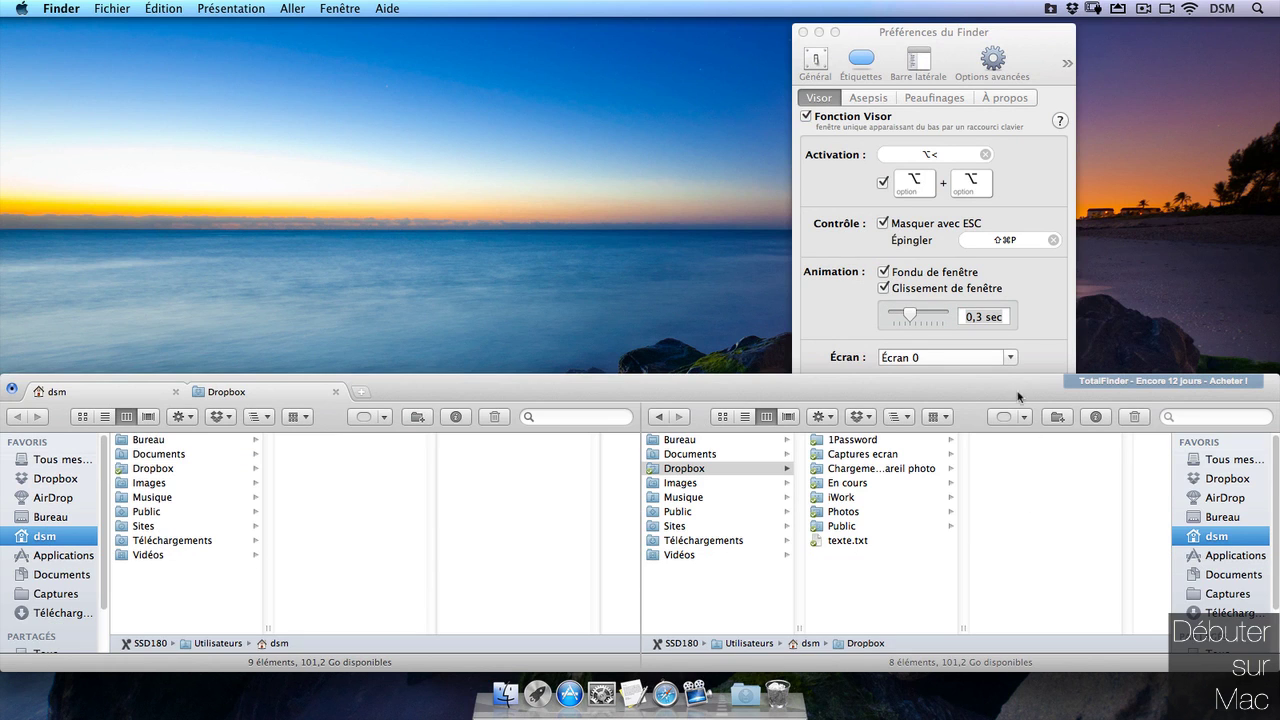
left_click(832, 322)
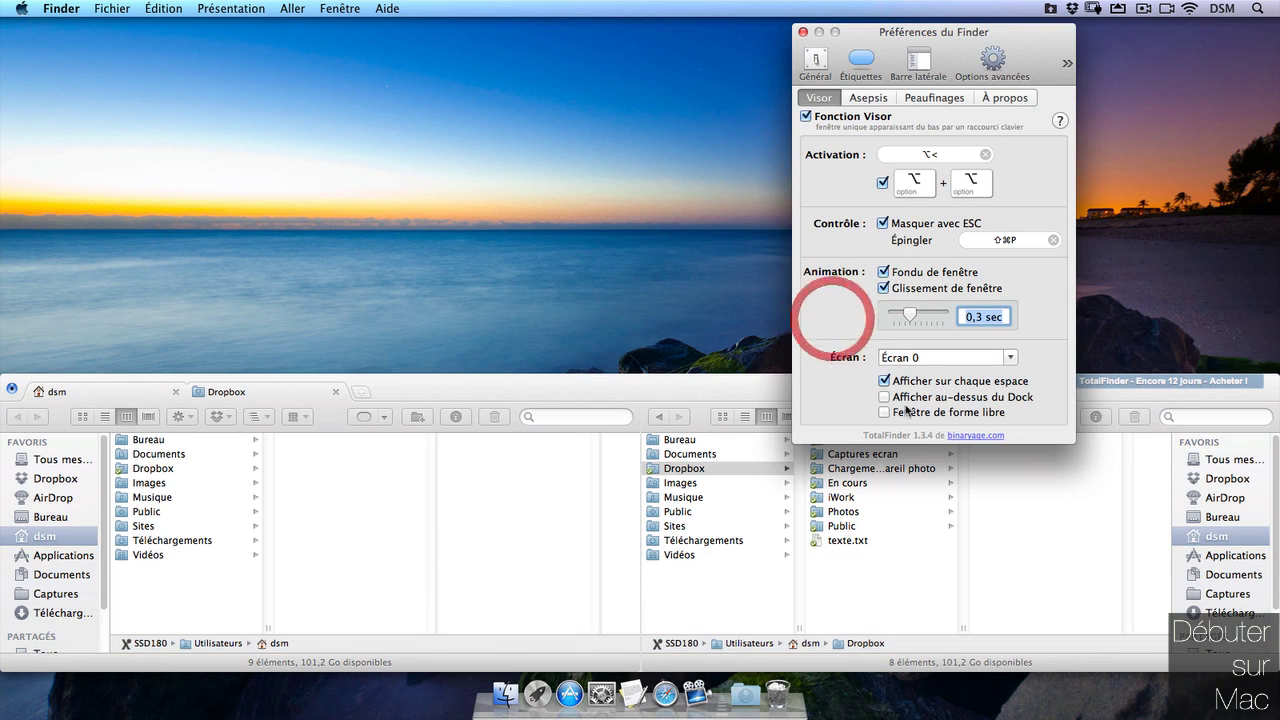
left_click(886, 405)
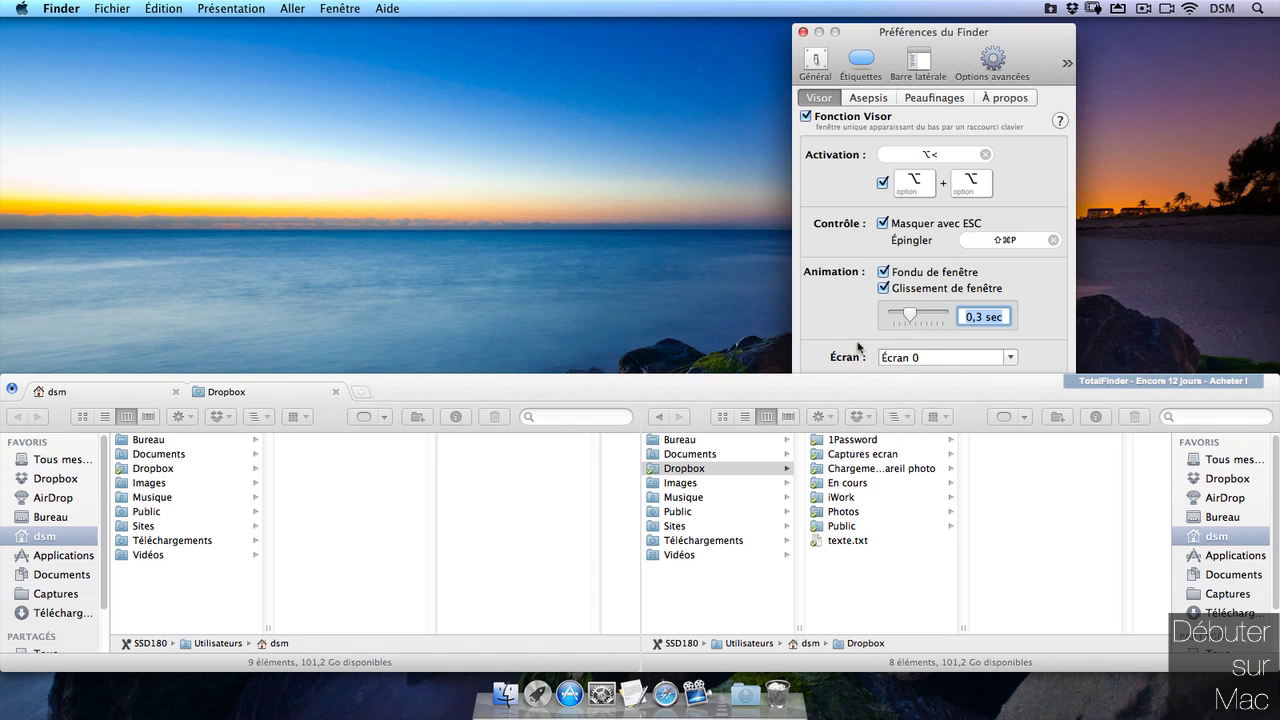
left_click(860, 342)
left_click(810, 385)
left_click(846, 338)
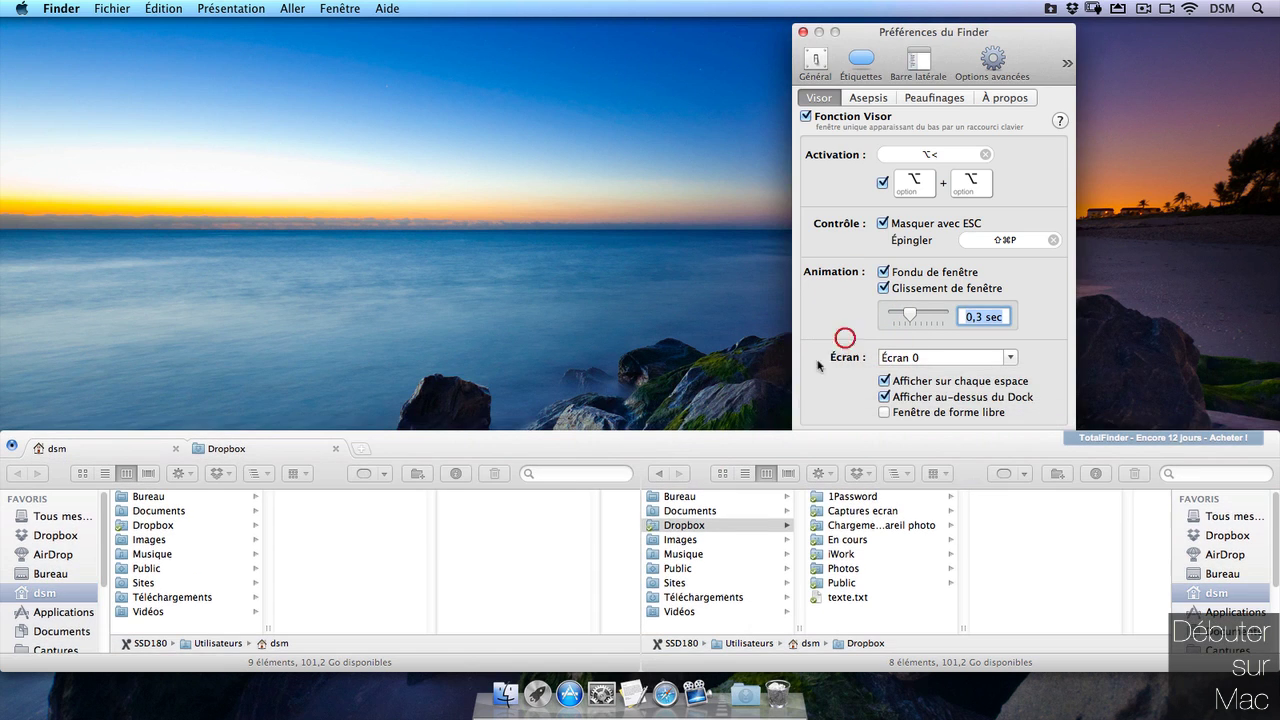
Turn on Fenêtre de forme libre and move the Visor window freely on the desktop
left_click(885, 413)
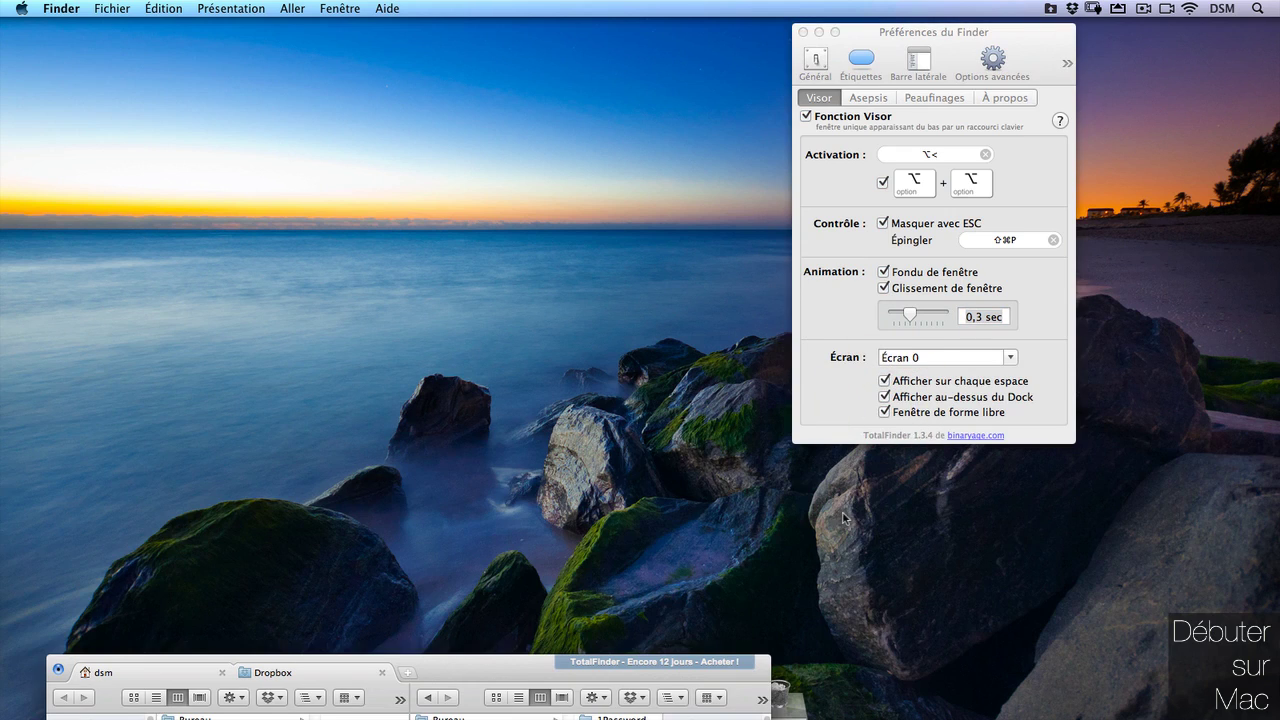
left_click_drag(446, 672, 962, 436)
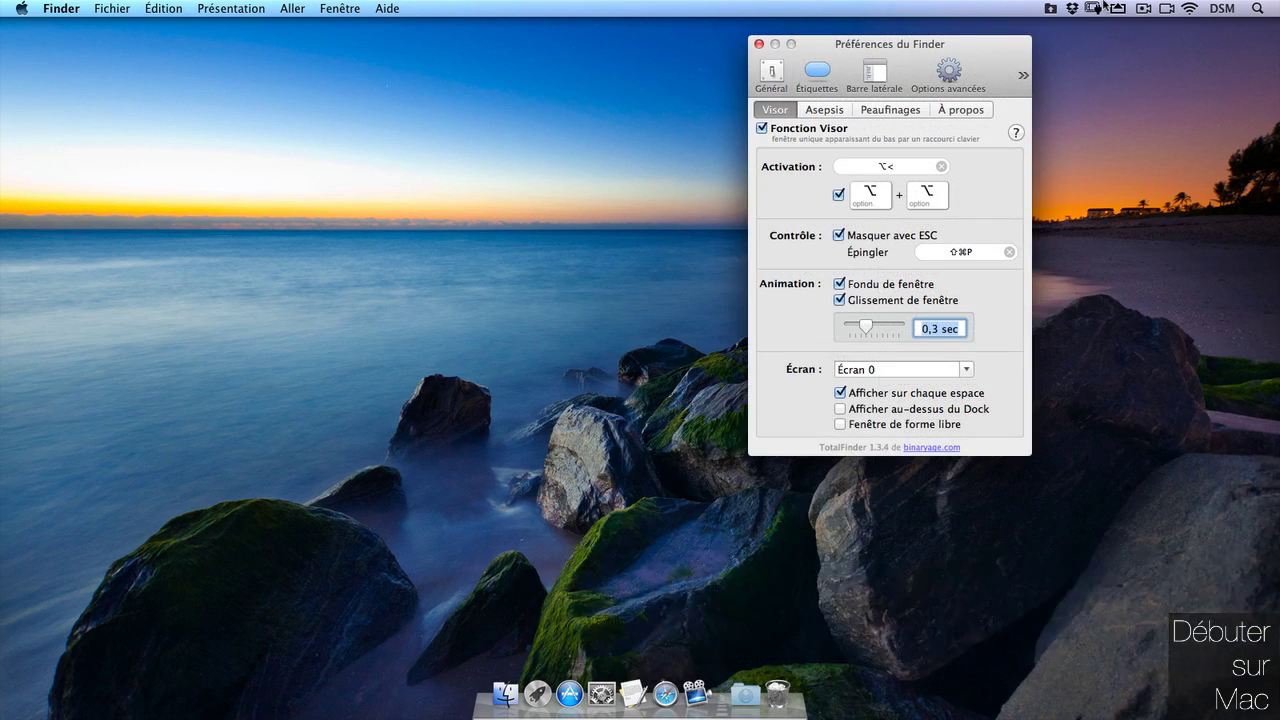
Toggle Visor with its activation shortcut, reduce its height, and dismiss it by giving focus to the desktop
key("alt")
key("alt")
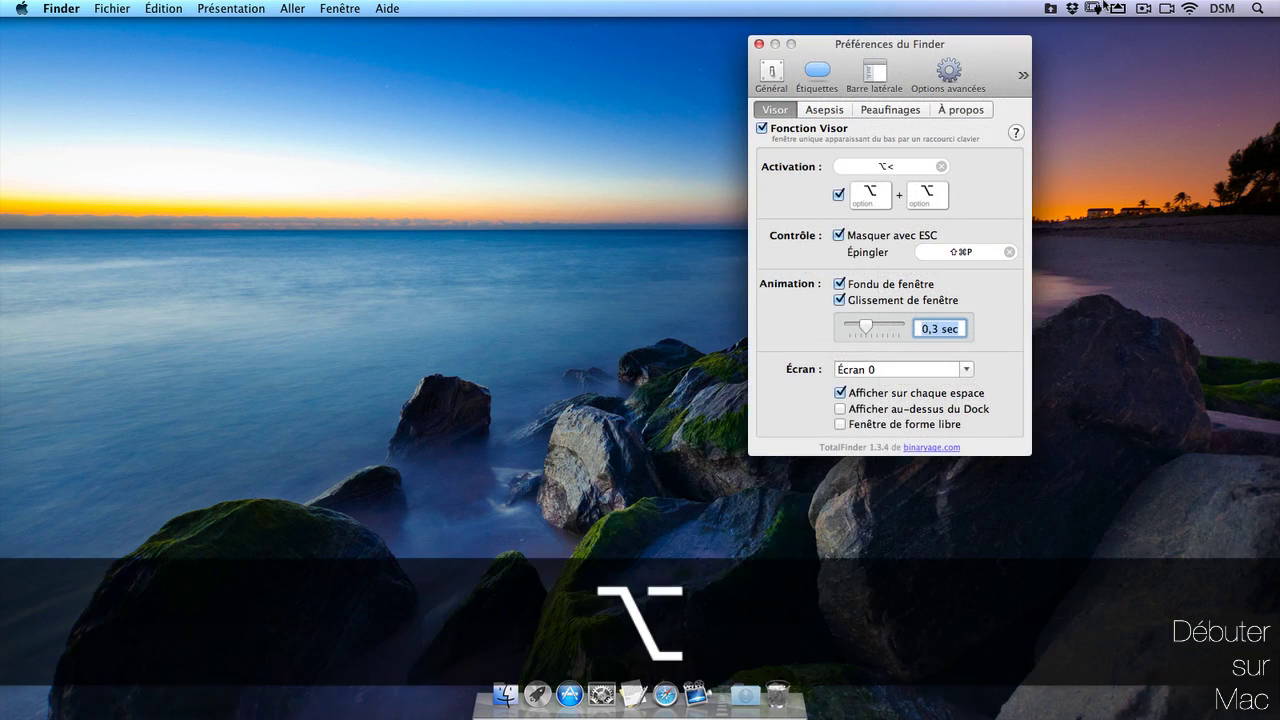
key("alt")
key("alt")
key("alt")
key("alt")
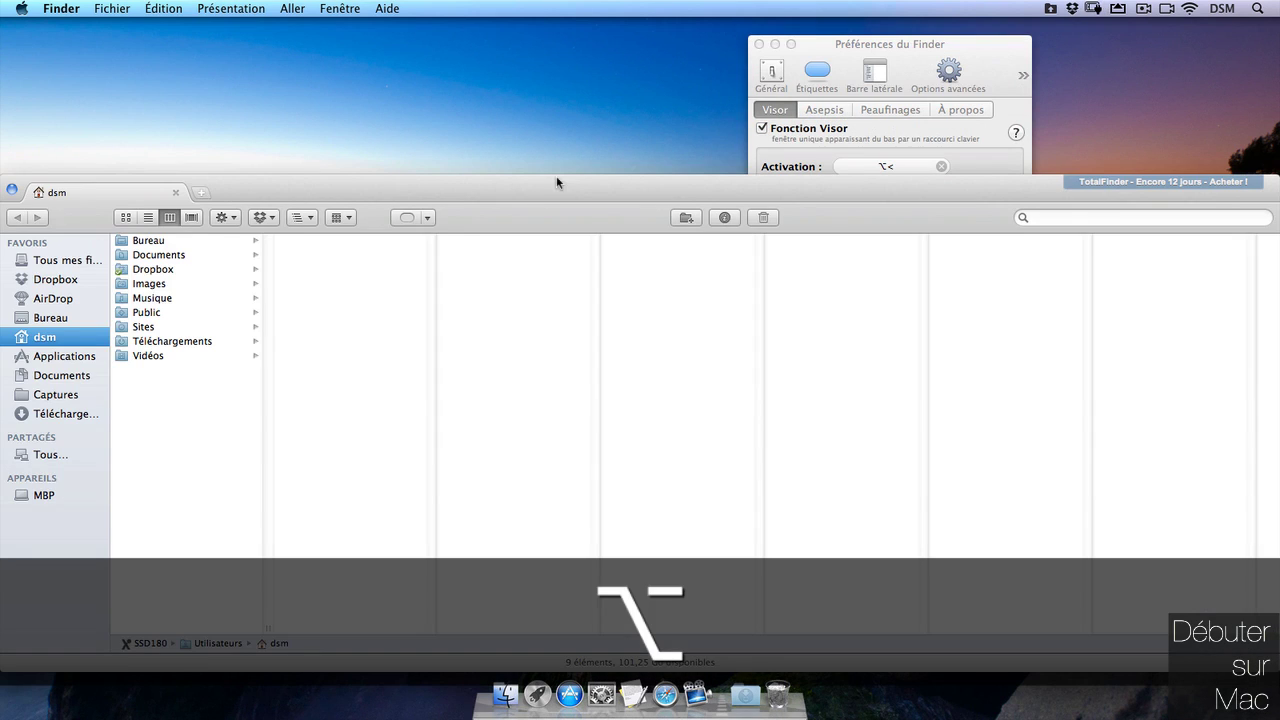
left_click_drag(556, 180, 580, 371)
left_click(654, 309)
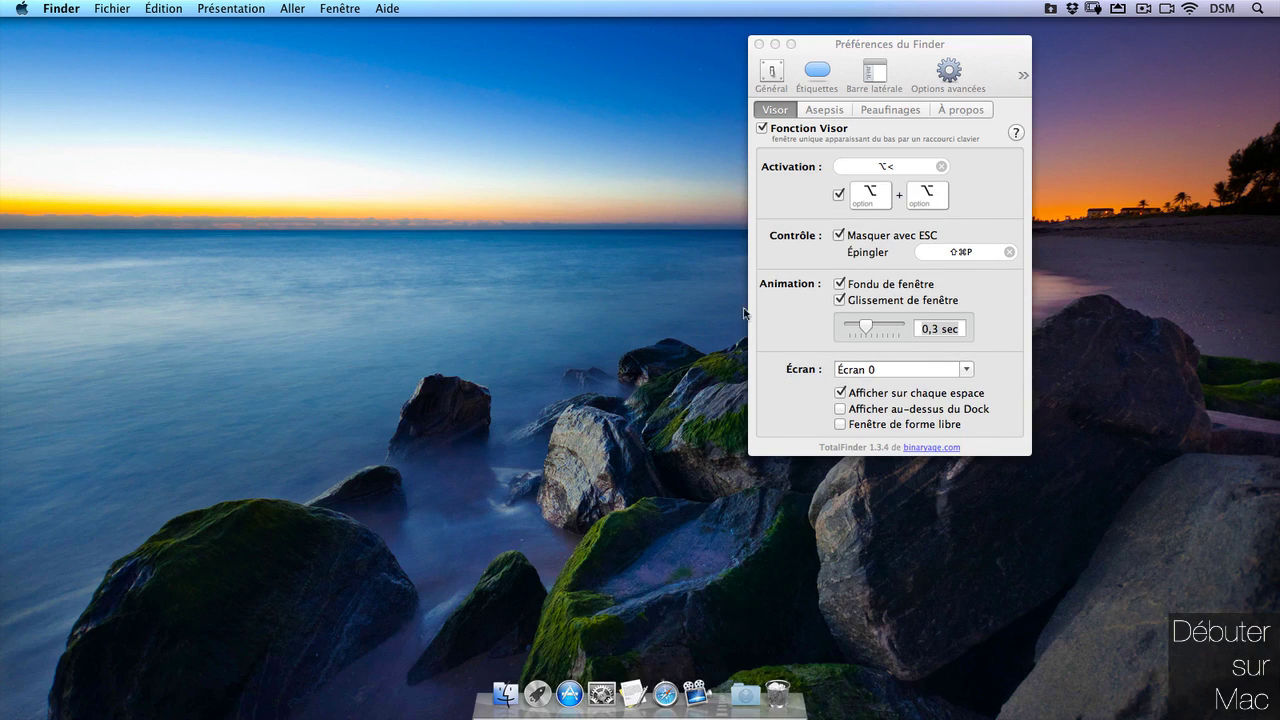
Show Visor, enter "trtrtr" in the untitled text document, and give focus to the desktop to dismiss Visor
key("alt")
key("alt")
type("trtrtr")
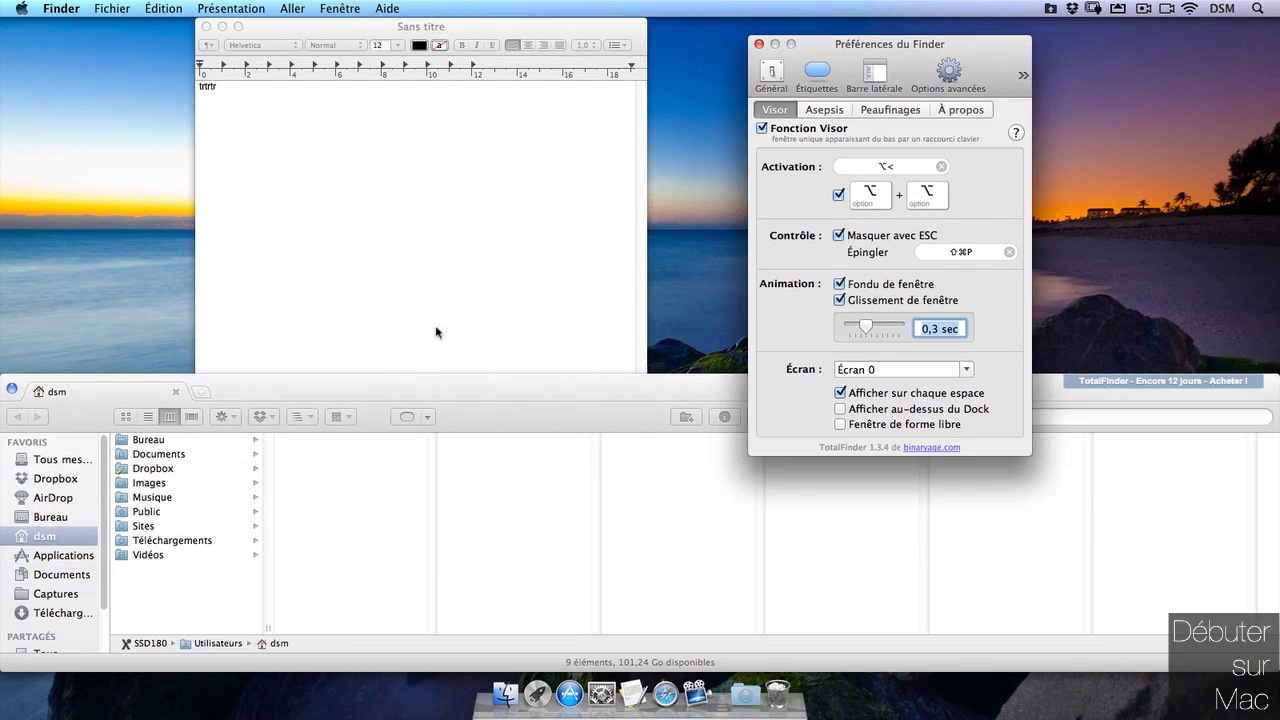
left_click(75, 305)
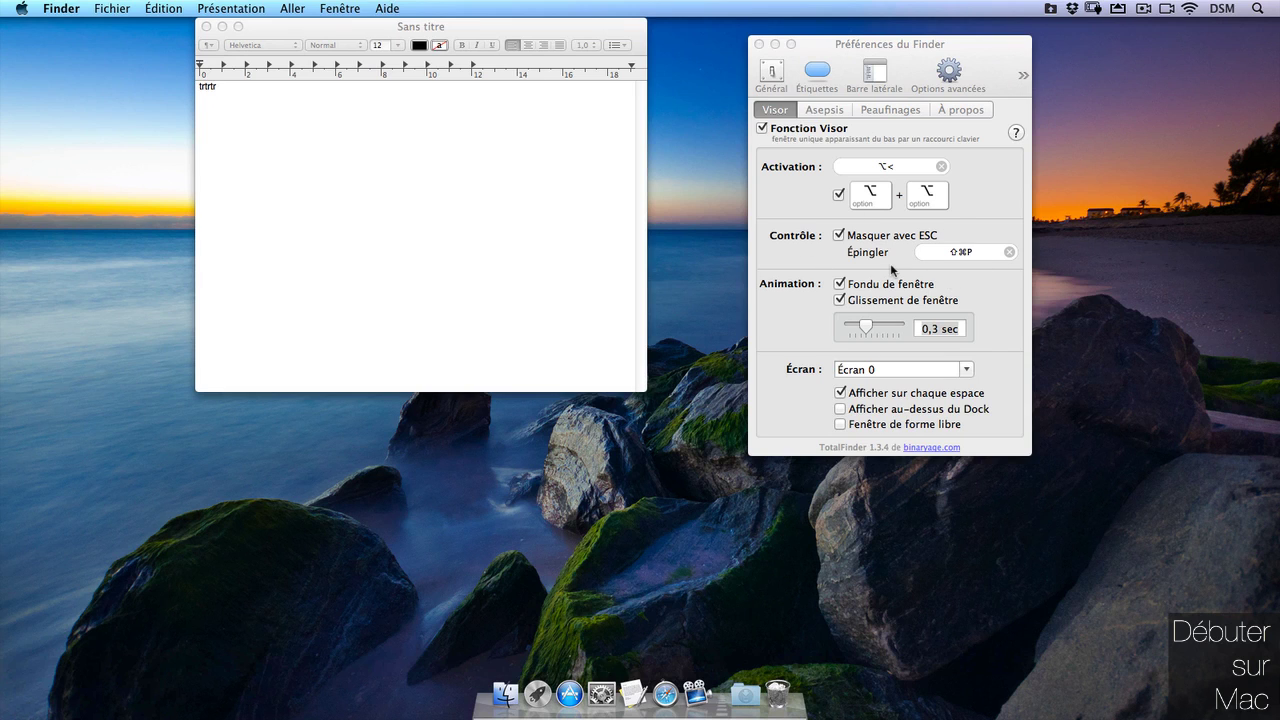
Toggle Visor several times with its activation shortcut and dismiss it using the Masquer avec ESC option
key("alt")
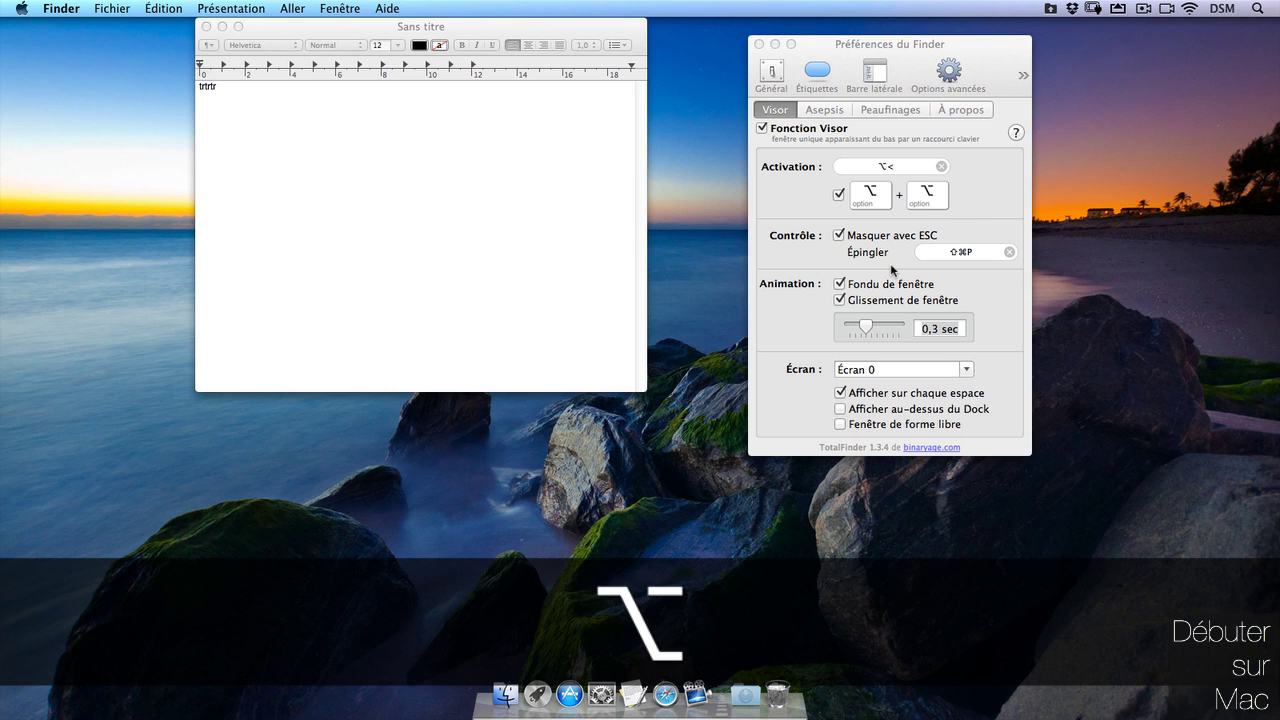
key("alt")
key("alt")
key("alt")
key("alt")
key("alt")
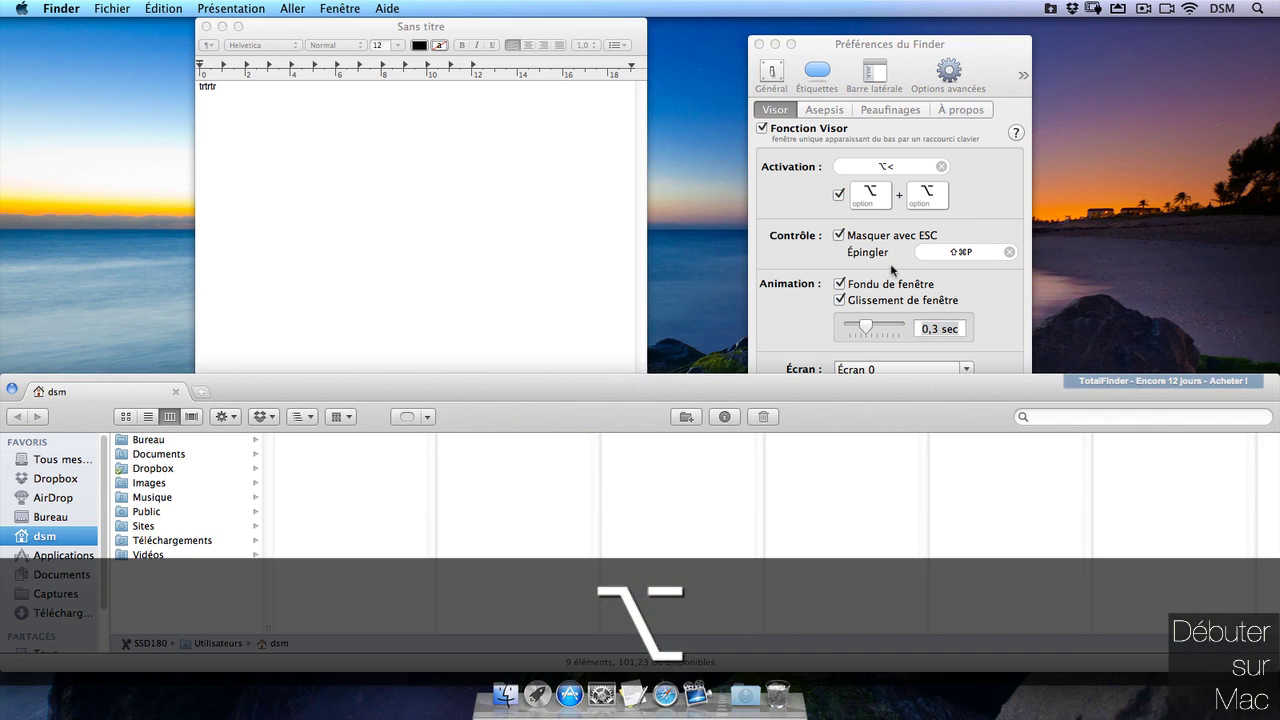
key("Escape")
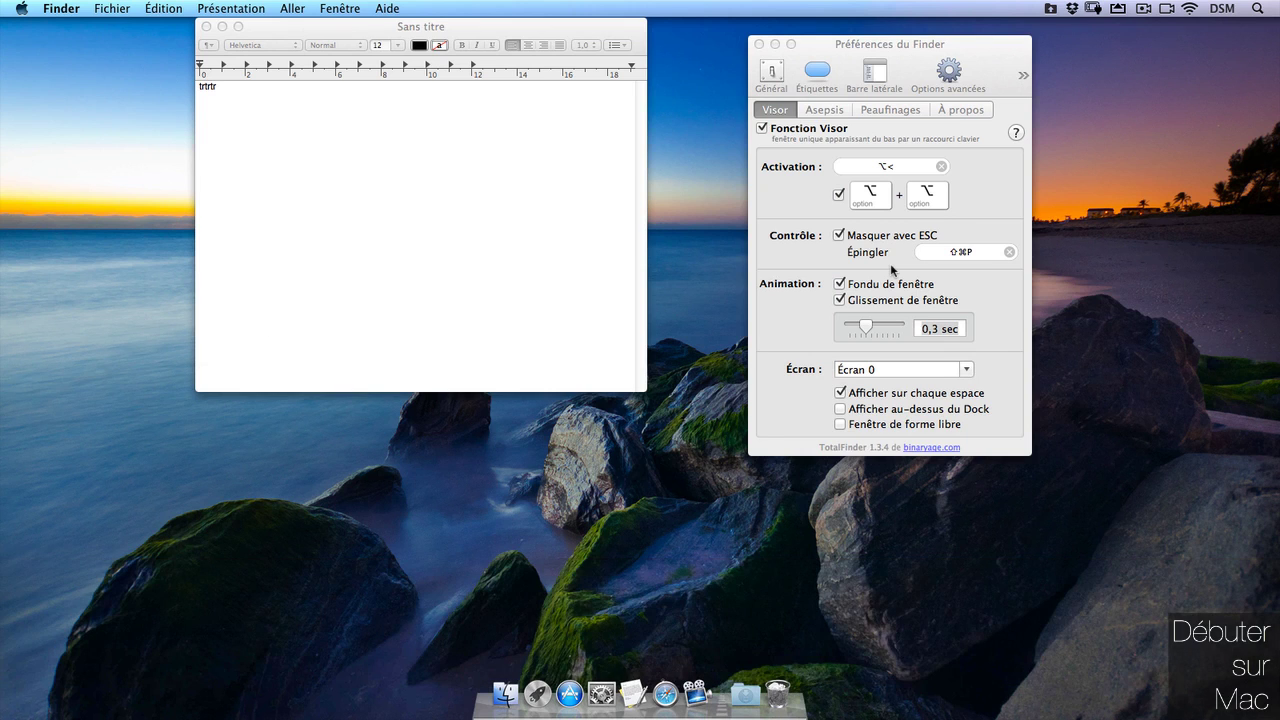
Show and pin Visor, and give focus to the untitled text document and the desktop to test the pinning
key("alt")
key("alt")
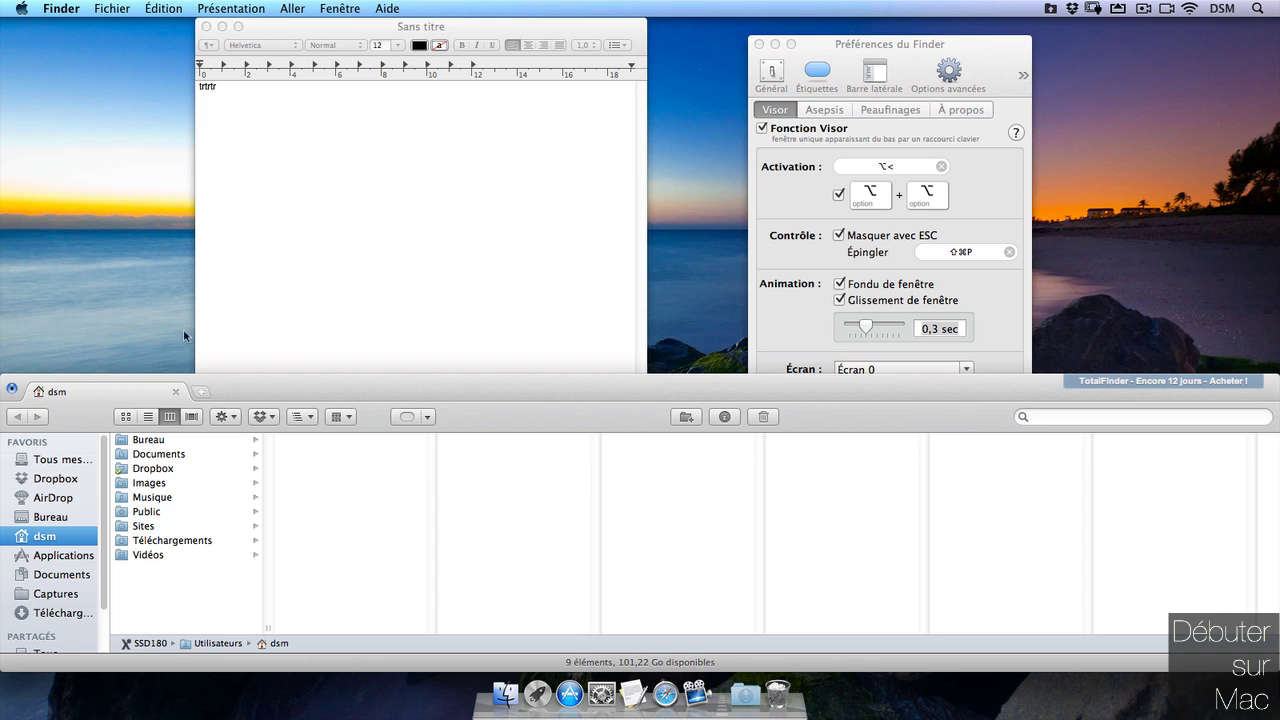
left_click(291, 333)
left_click(150, 135)
left_click(744, 171)
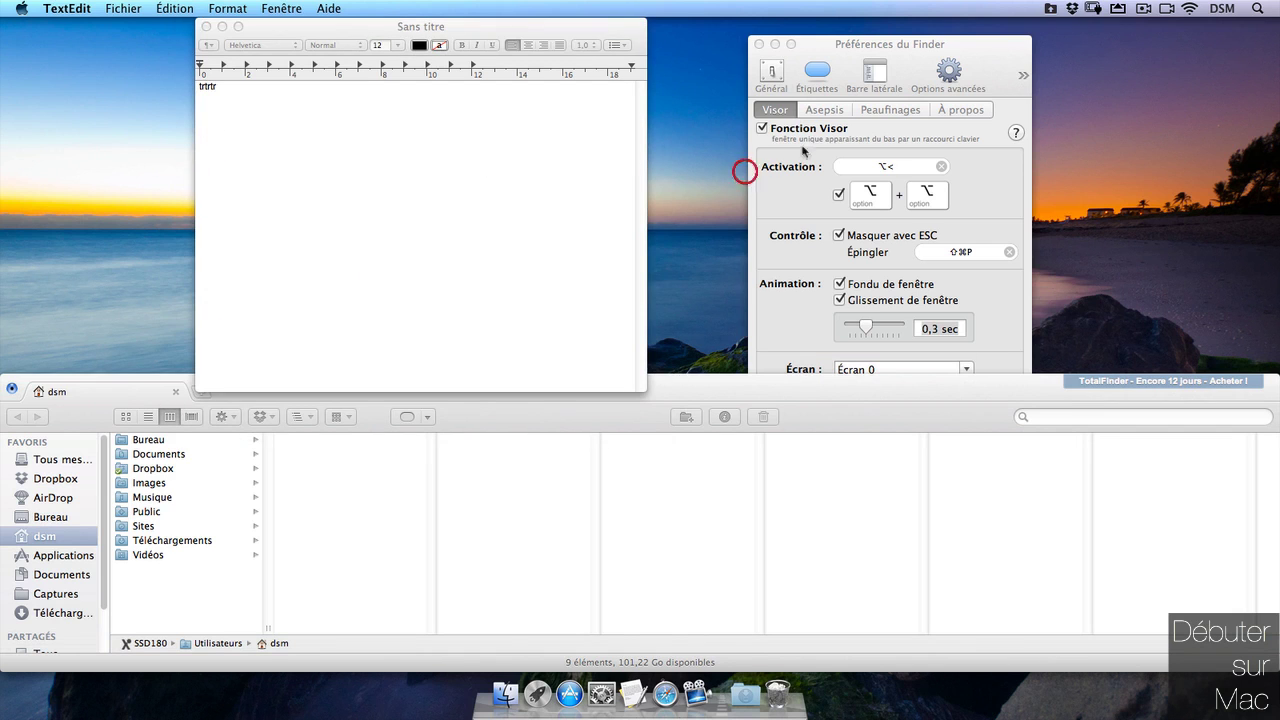
Move the preferences window and the untitled text document aside, and minimize the document
left_click_drag(924, 42, 970, 32)
left_click_drag(529, 26, 588, 26)
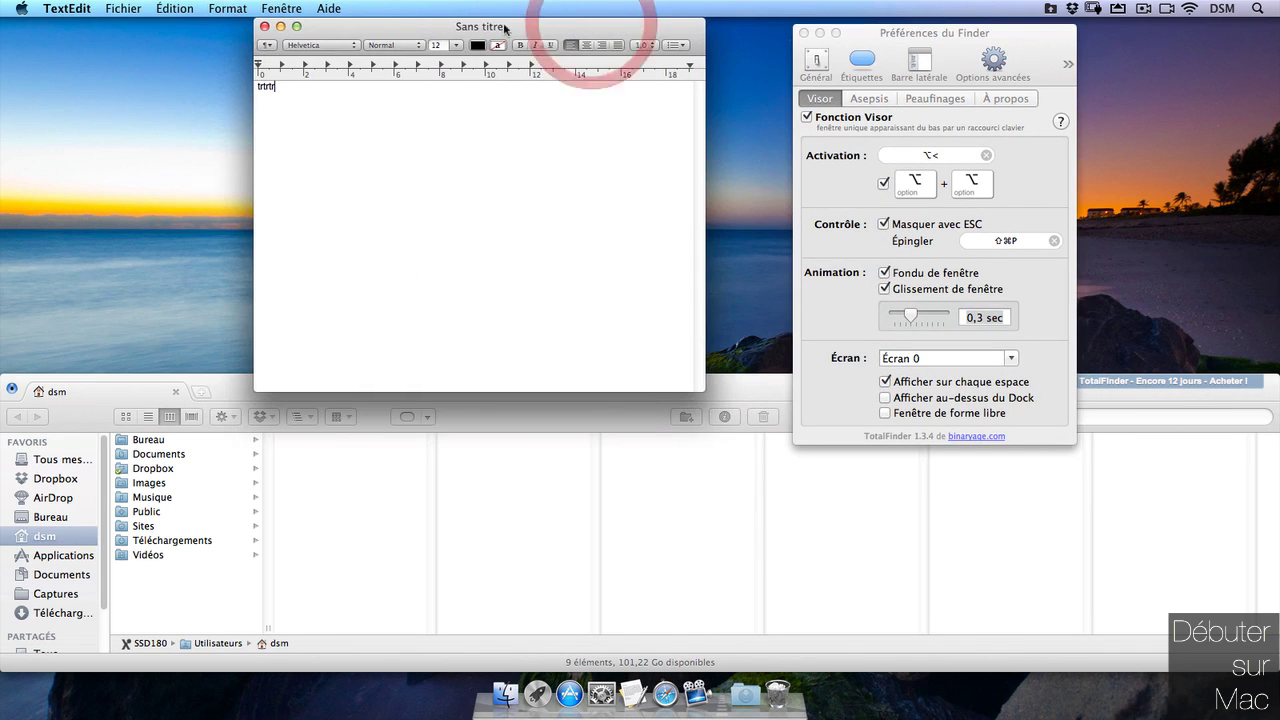
double_click(492, 30)
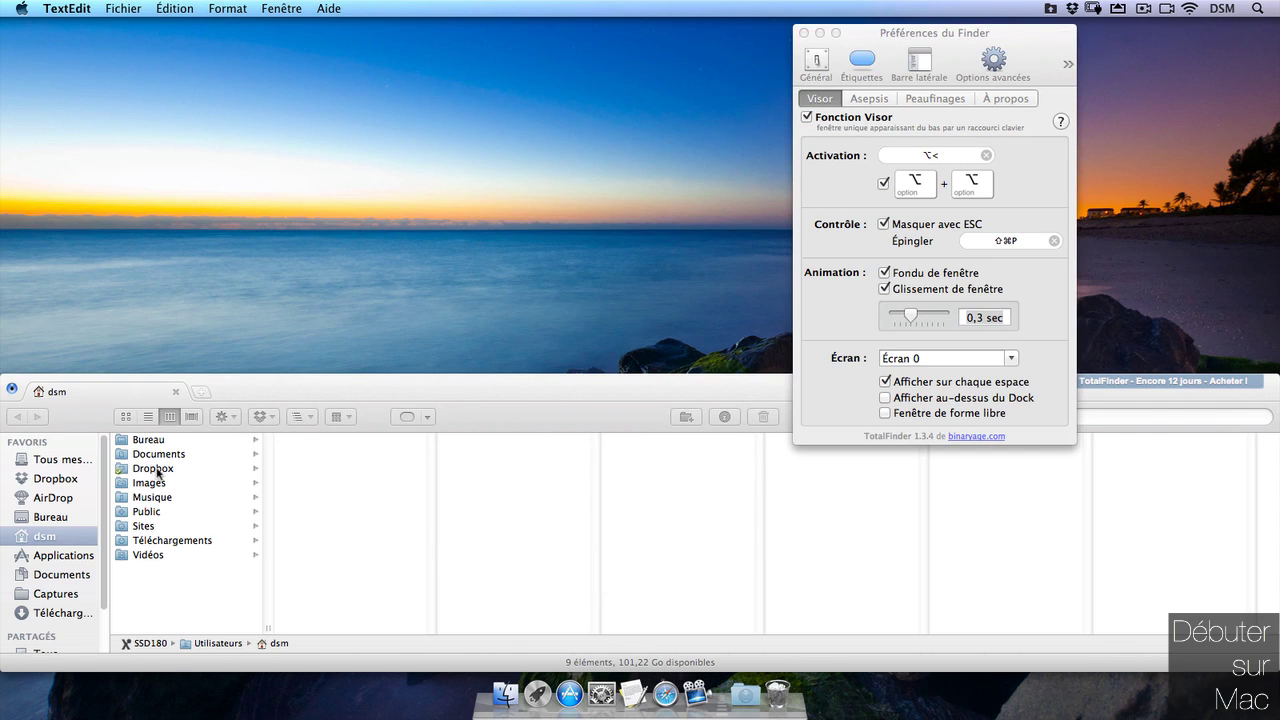
Add a tab to Visor, open the Dropbox folder in it, unpin Visor and give focus to the desktop to dismiss it
left_click(200, 391)
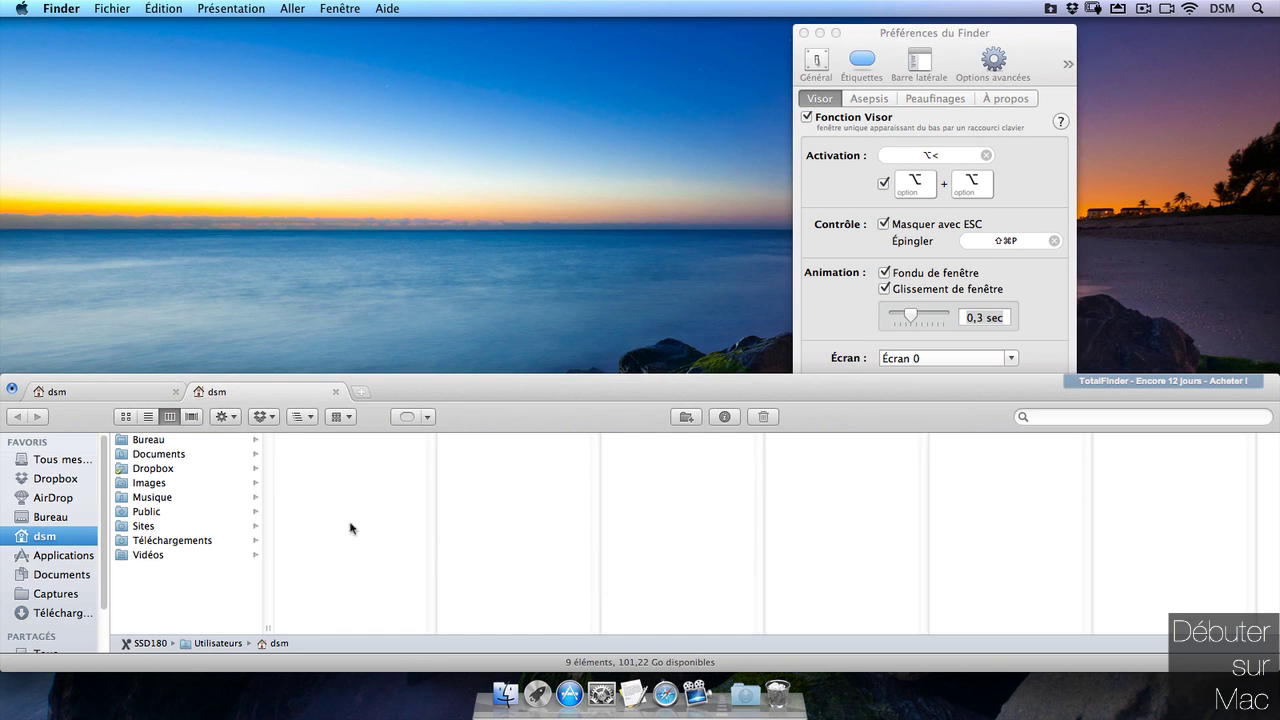
left_click(180, 469)
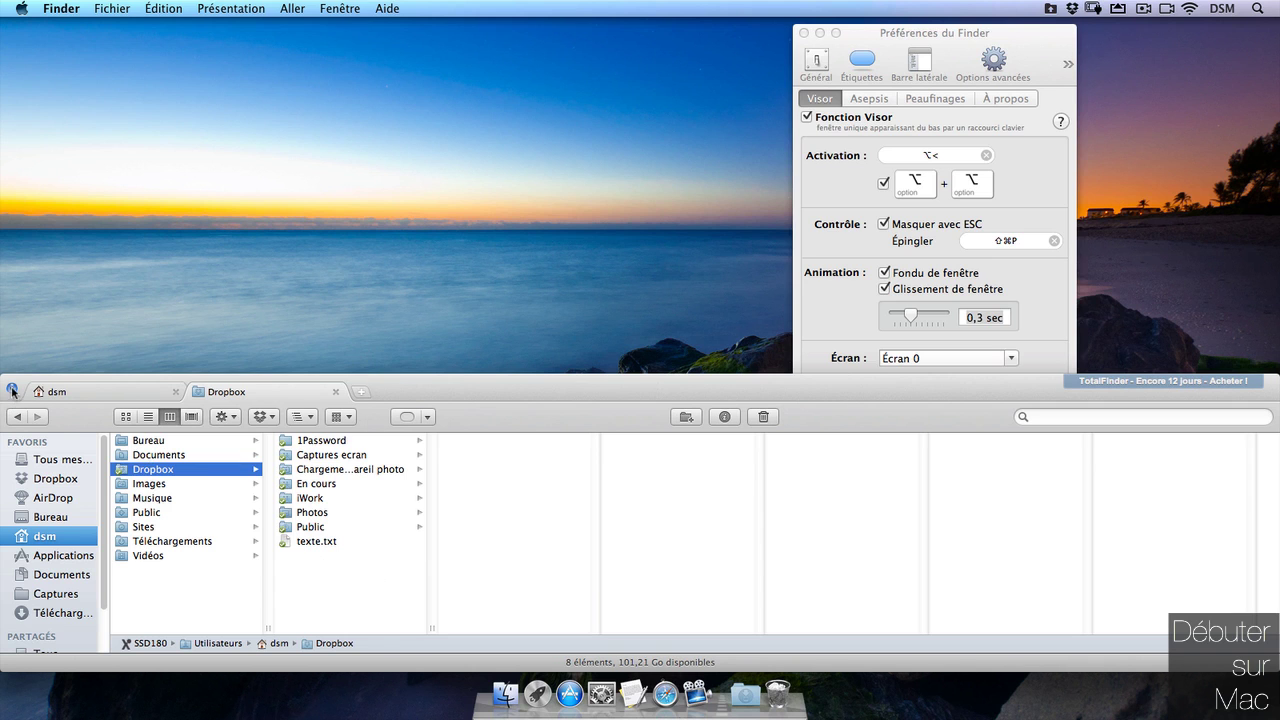
left_click(246, 300)
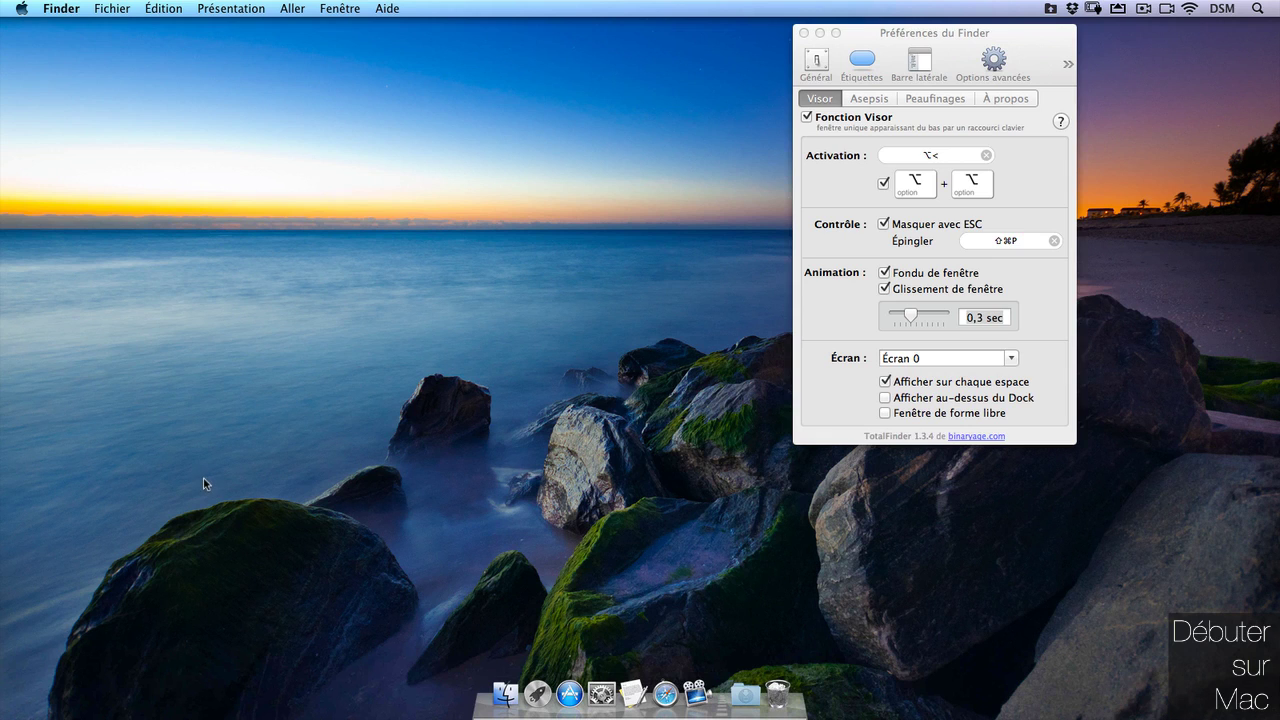
Show Visor again, pin it with the Épingler Visor command, and return to the Finder preferences
left_click(971, 38)
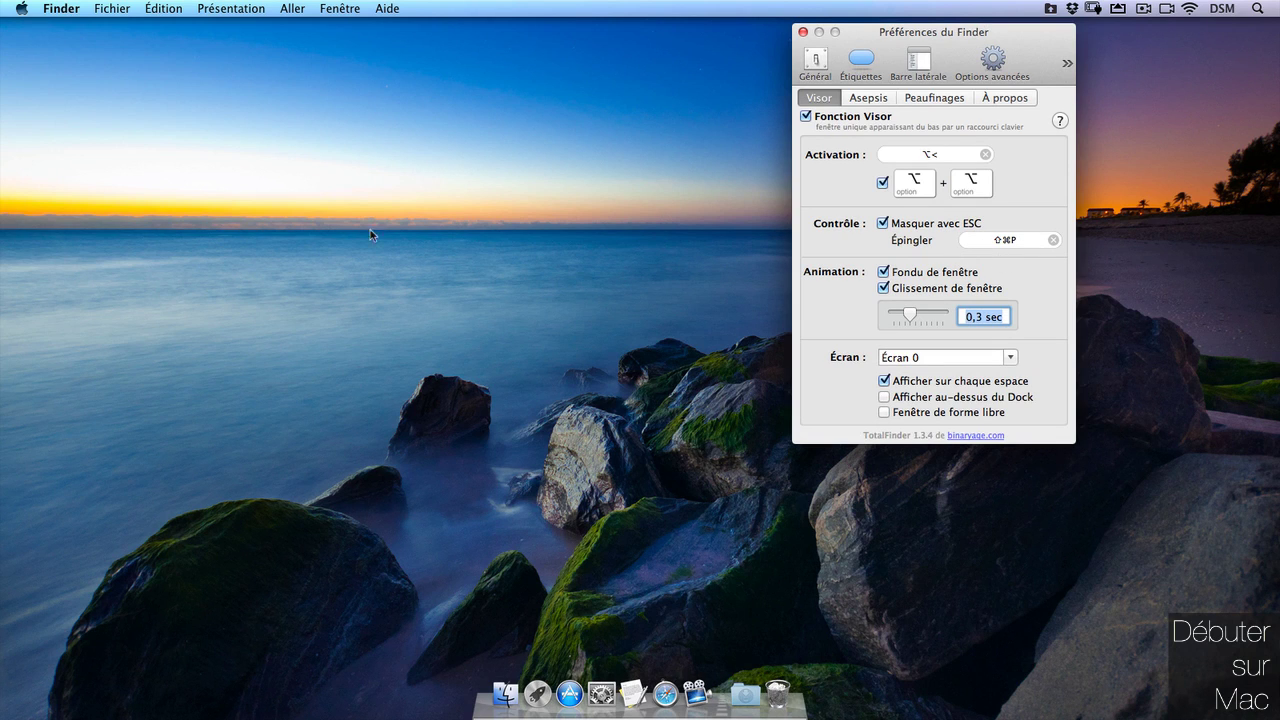
left_click(229, 8)
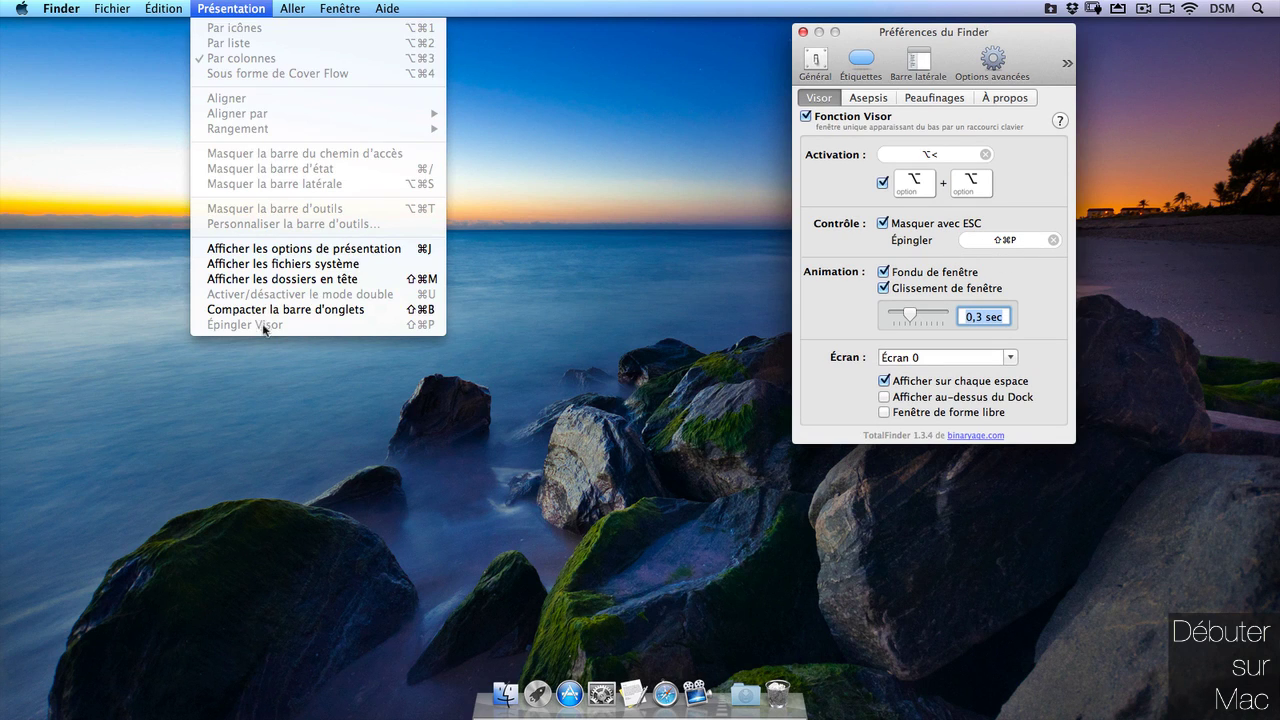
key("alt")
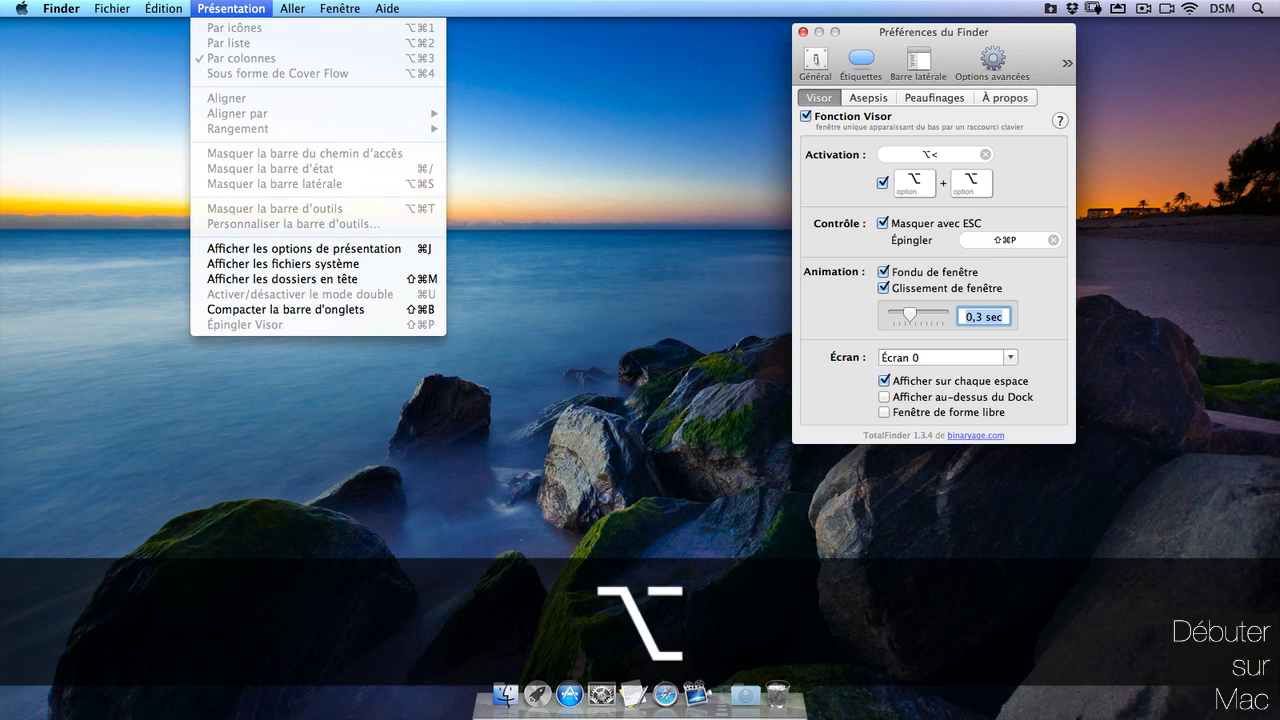
left_click(297, 531)
key("alt")
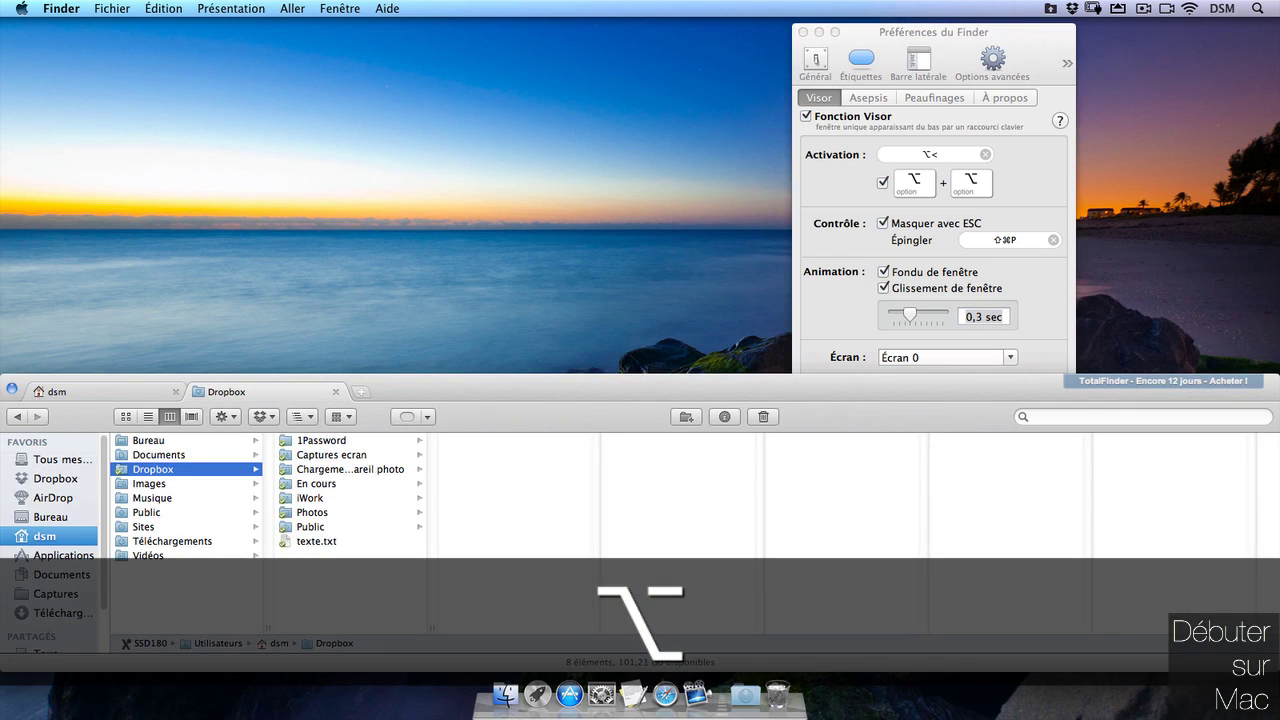
left_click(244, 8)
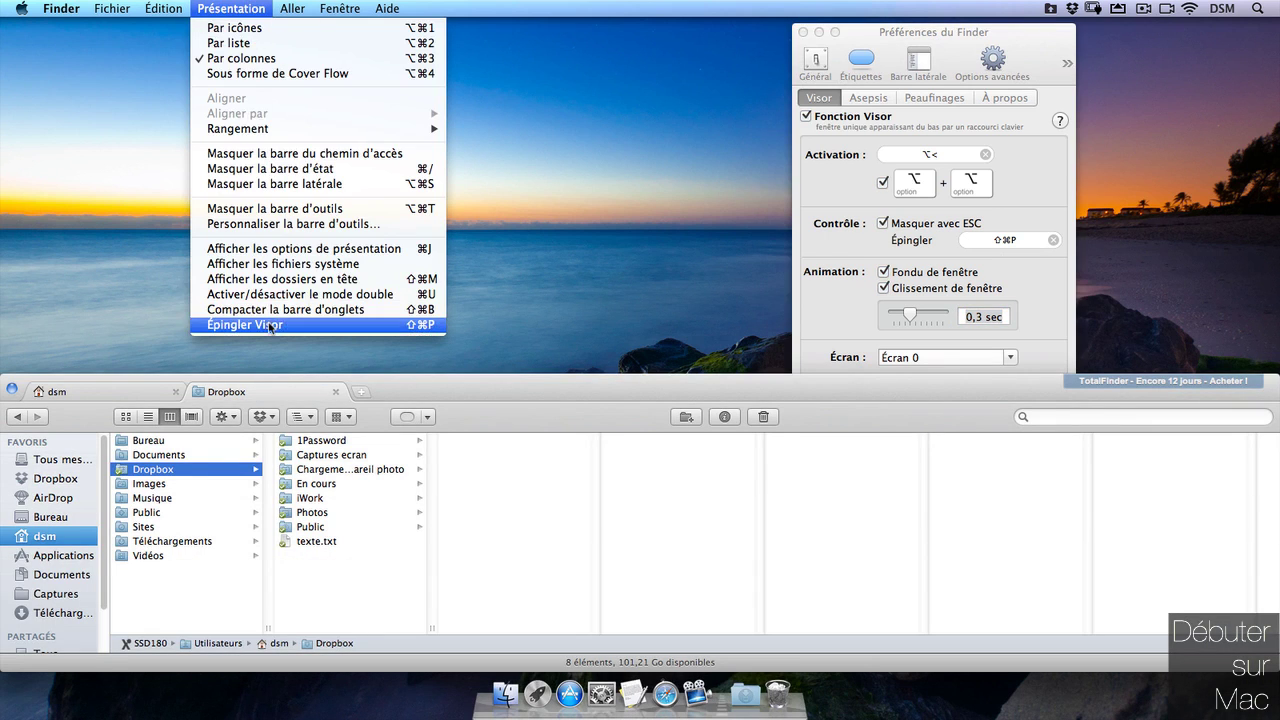
left_click(260, 324)
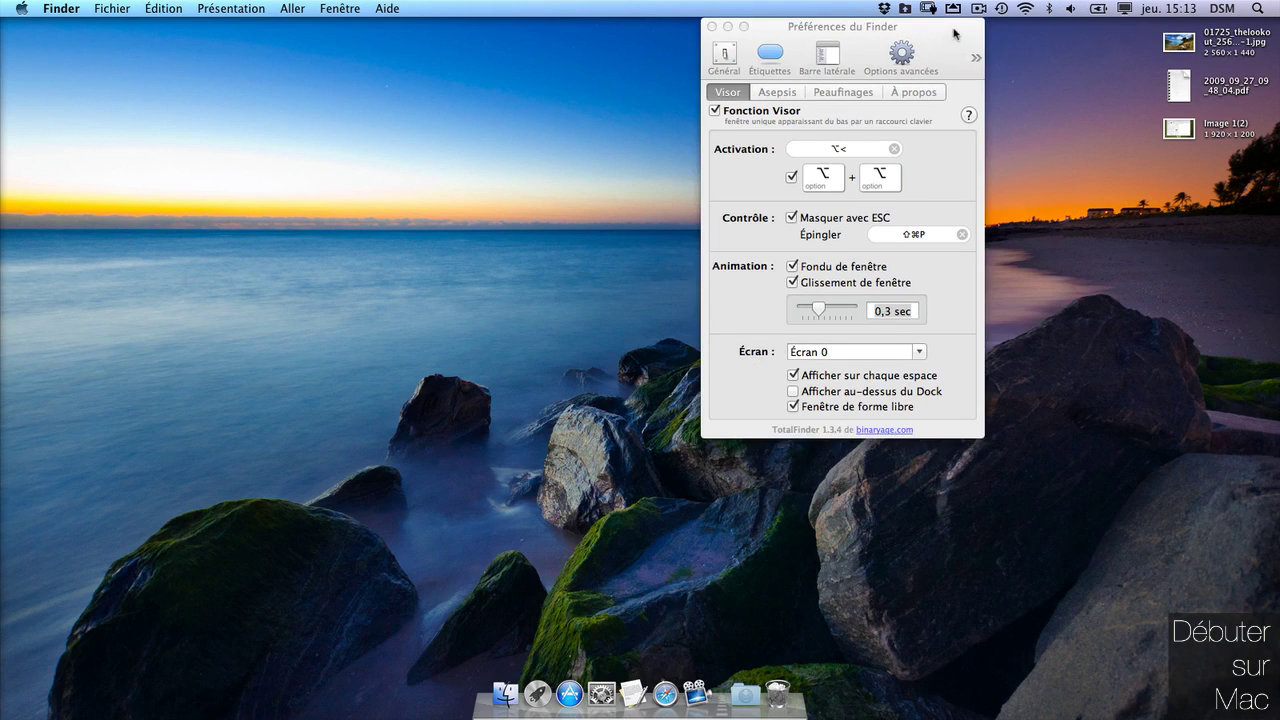
left_click(952, 24)
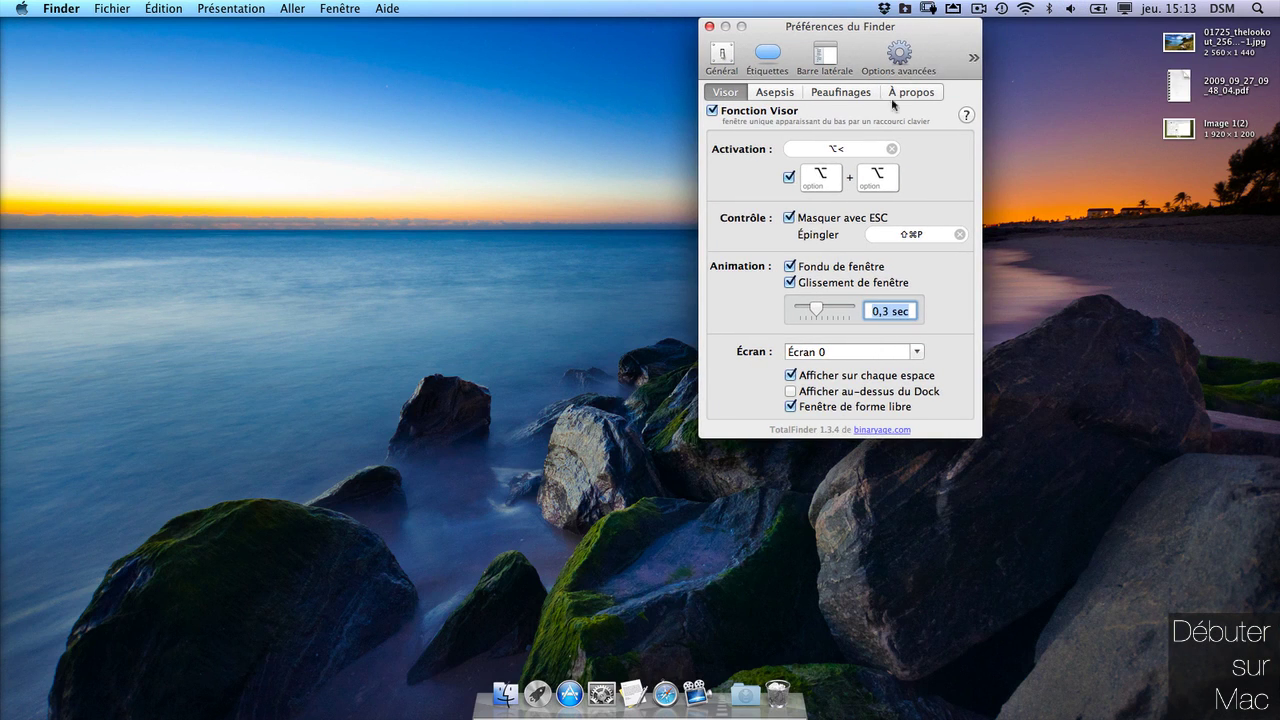
Close the Finder preferences, relaunch the Finder with TotalFinder's Relancer le Finder command, and bring the Finder back to the front
left_click(709, 26)
left_click(904, 10)
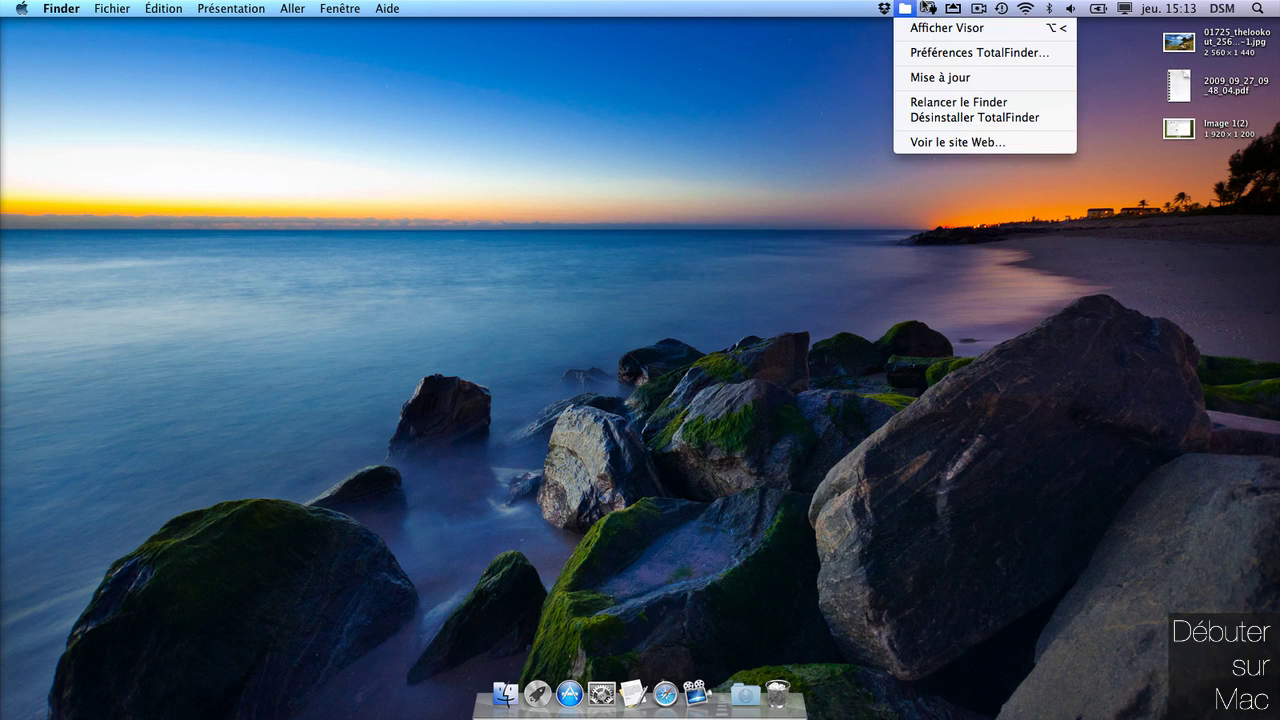
left_click(945, 102)
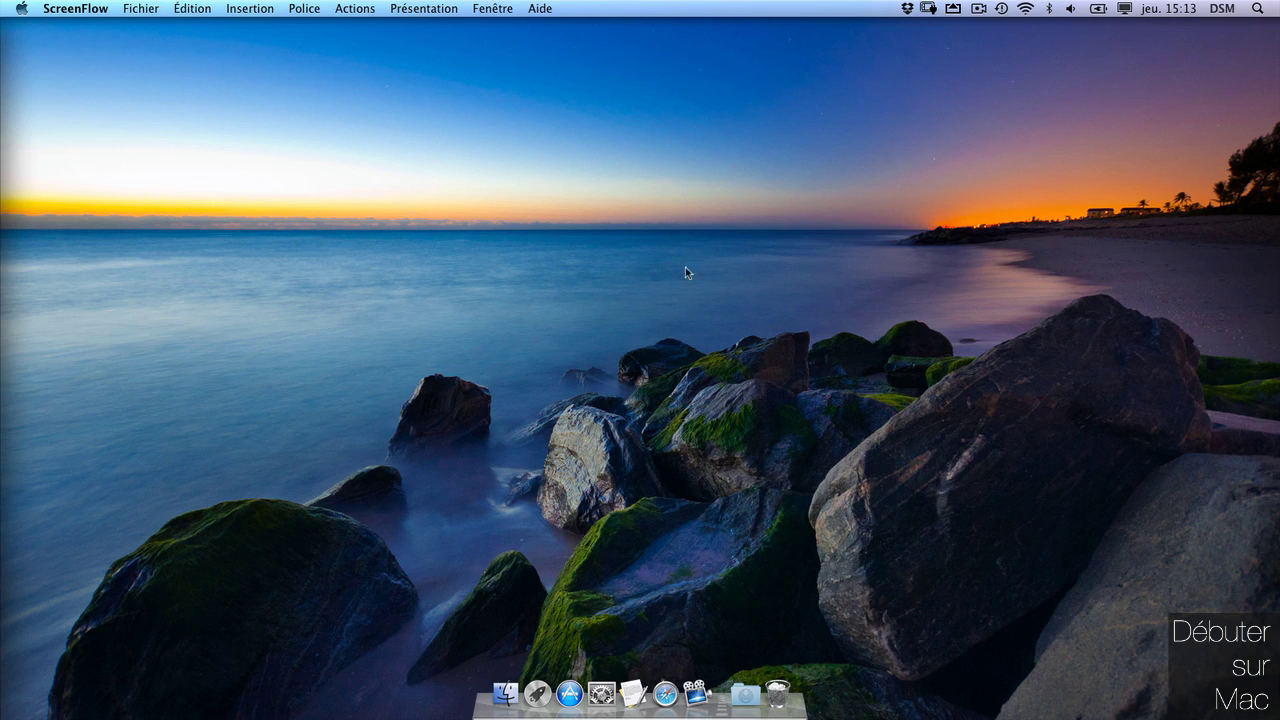
left_click(500, 712)
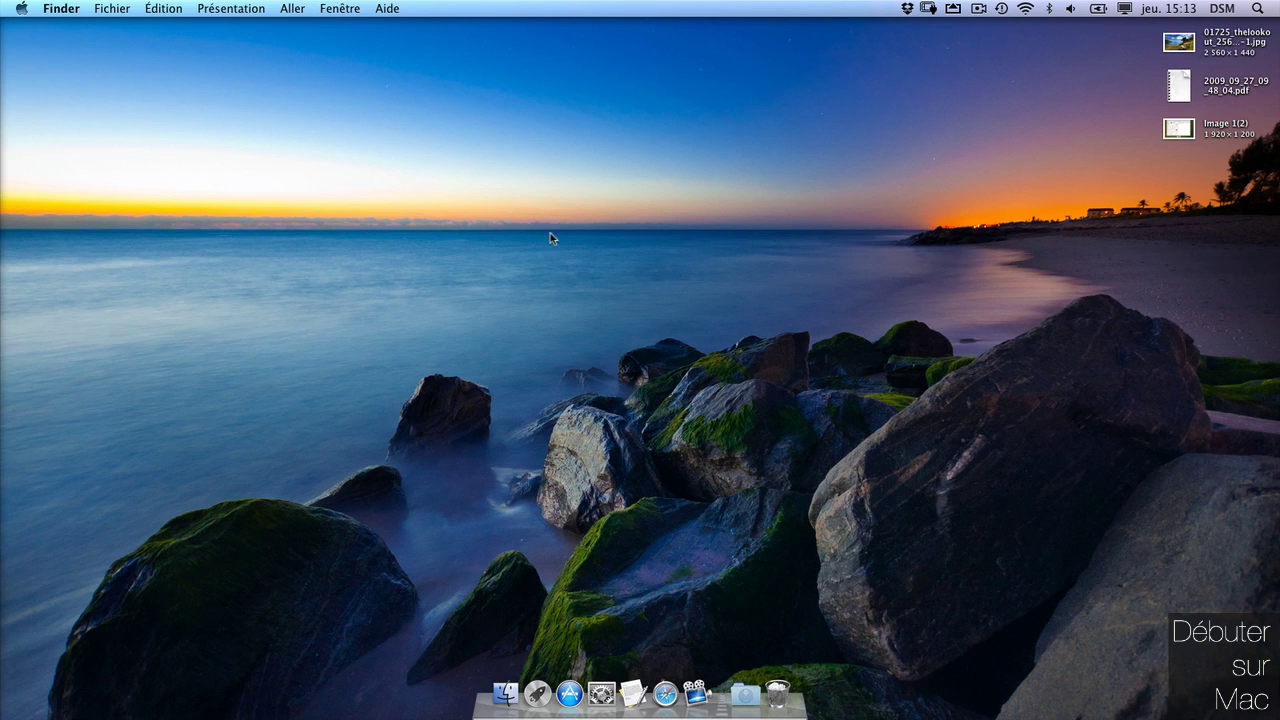
left_click(505, 693)
left_click_drag(335, 215, 288, 68)
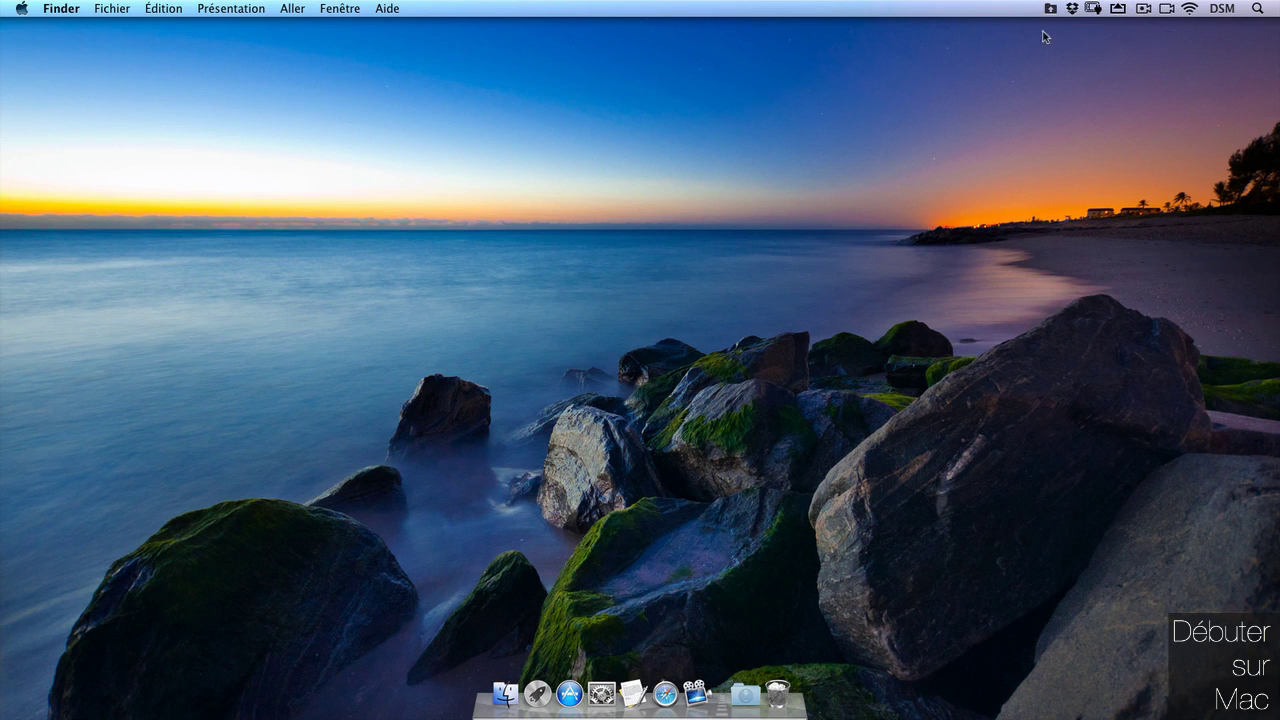
Relaunch the Finder from TotalFinder once more and open a Finder window
left_click(1052, 10)
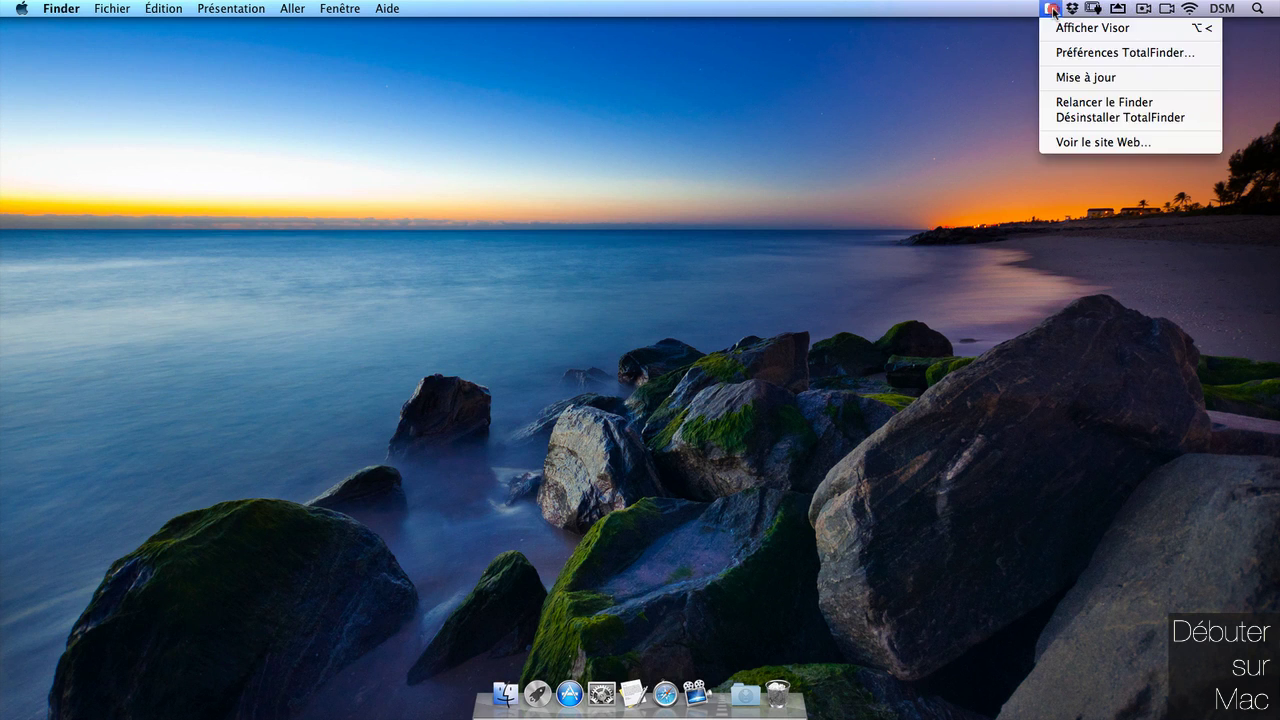
left_click(1087, 104)
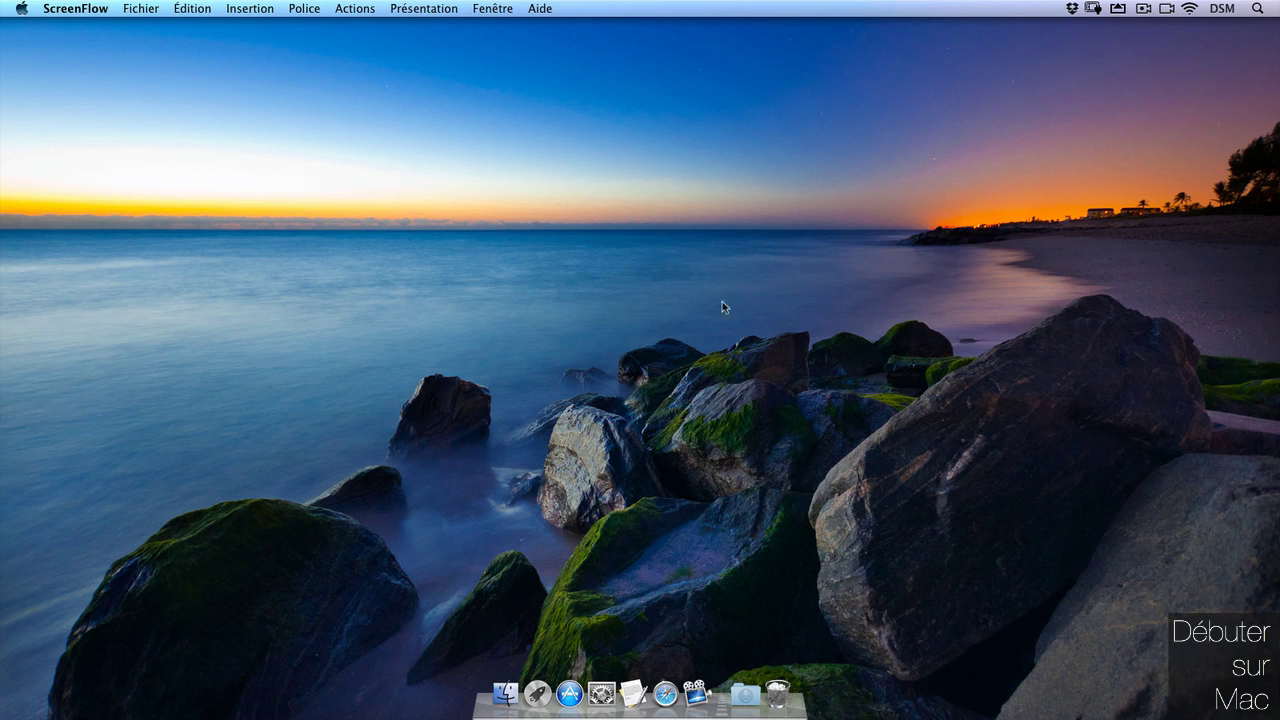
left_click(506, 686)
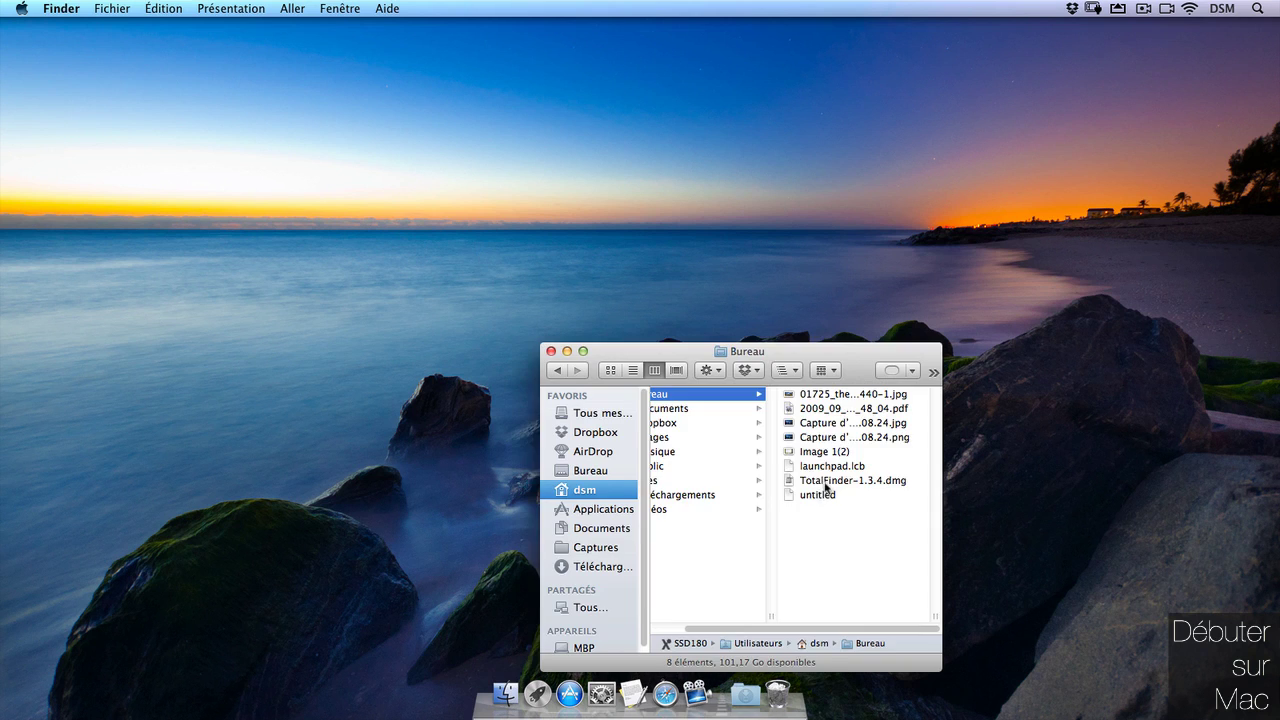
Open the TotalFinder-1.3.4.dmg disk image from the Bureau folder and launch TotalFinder Uninstaller, accepting the downloaded-application warning
left_click(826, 488)
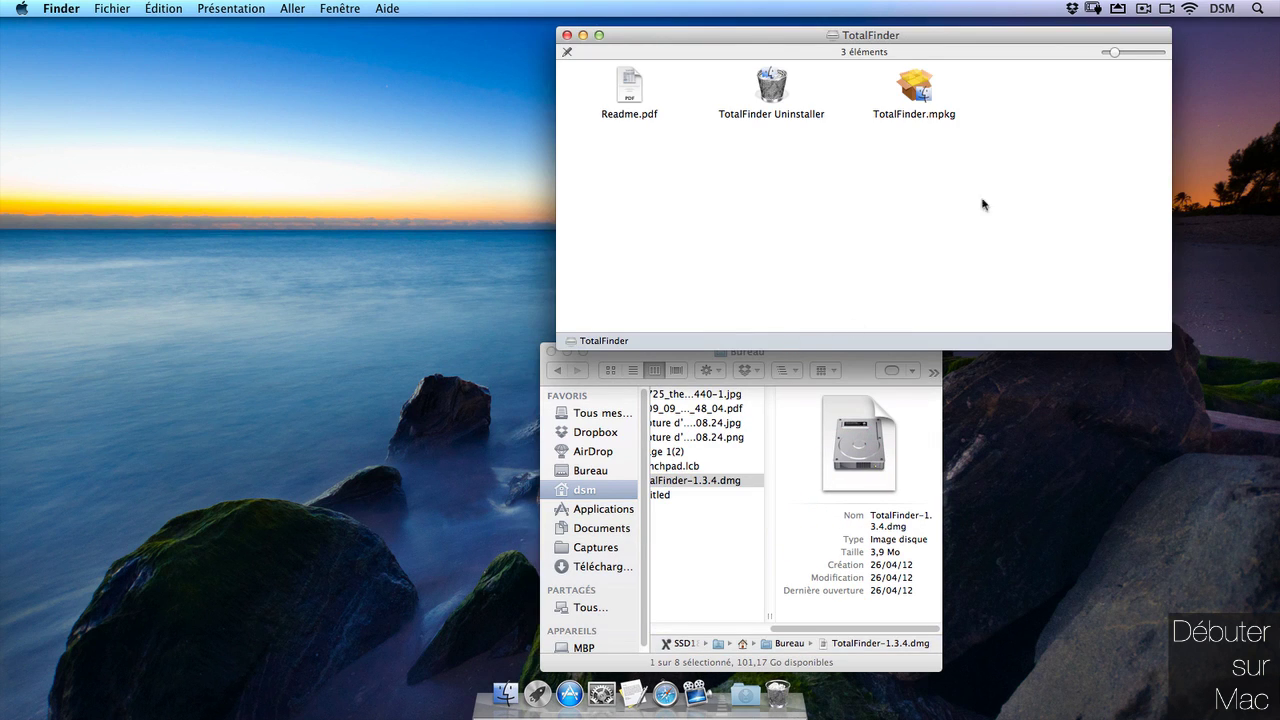
double_click(770, 88)
left_click(830, 297)
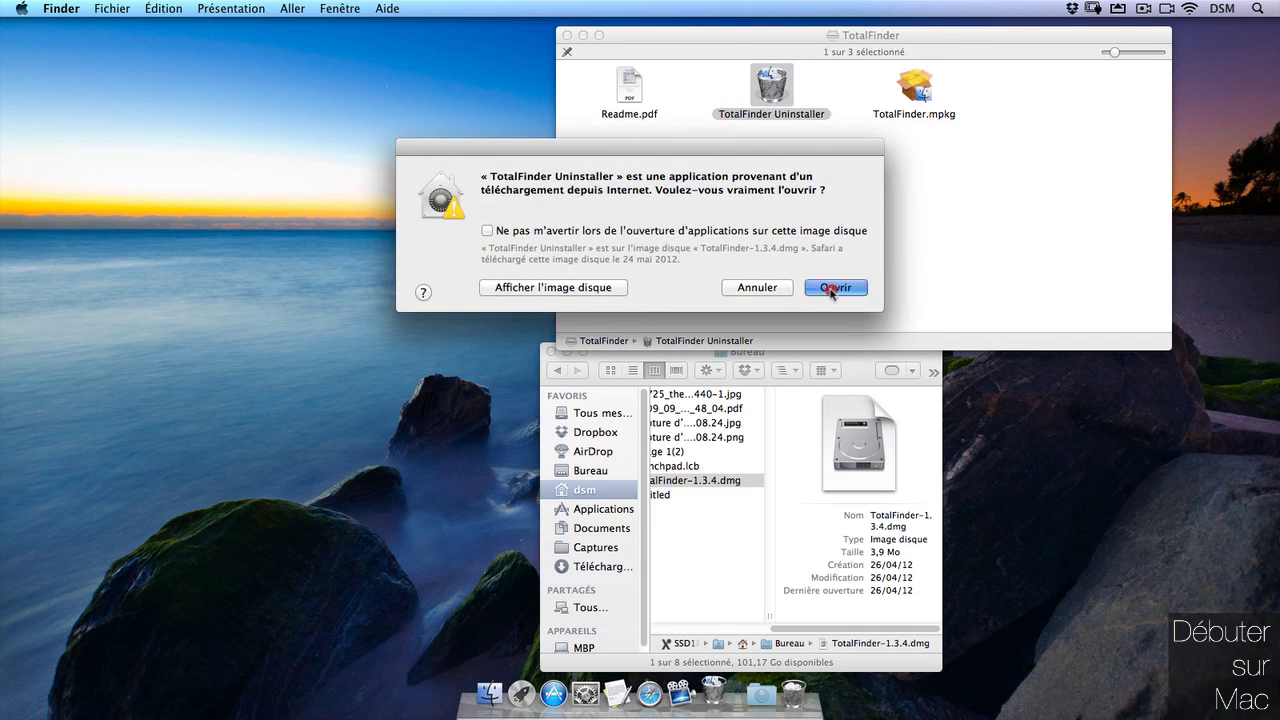
Authorize the TotalFinder uninstallation with the account password and quit the uninstaller once it has finished
type("•••")
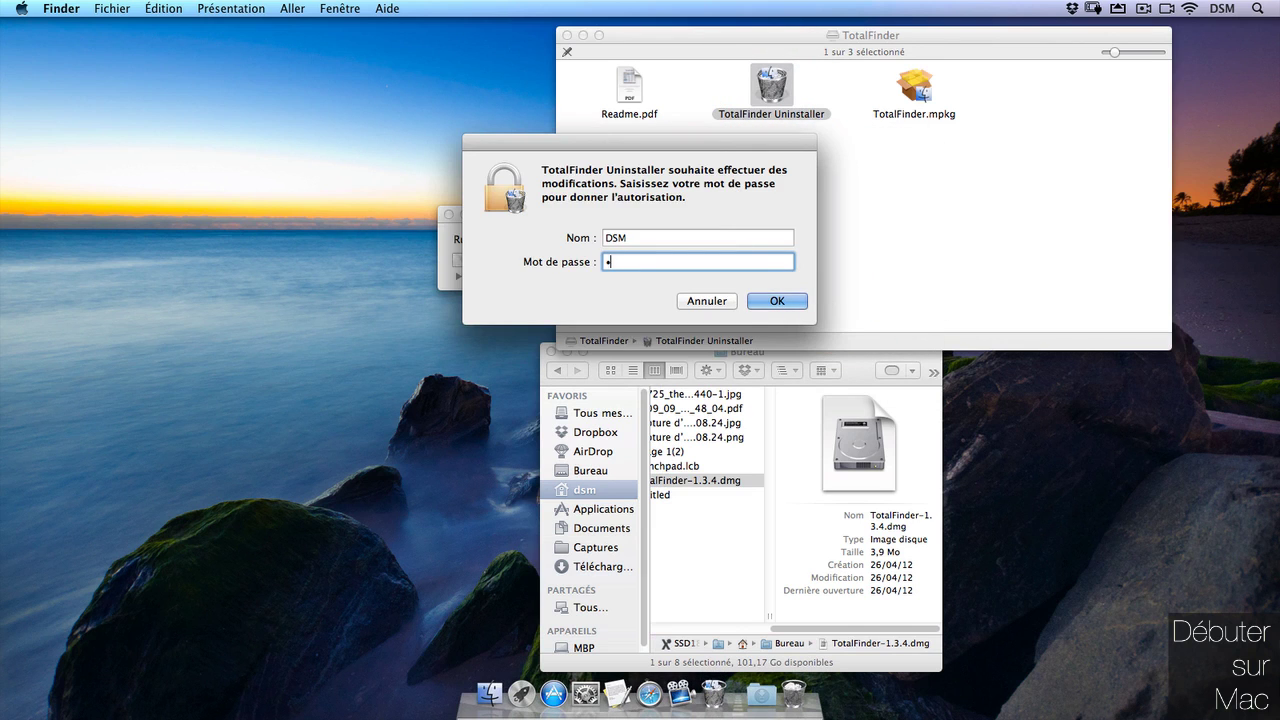
type("••••")
key("Return")
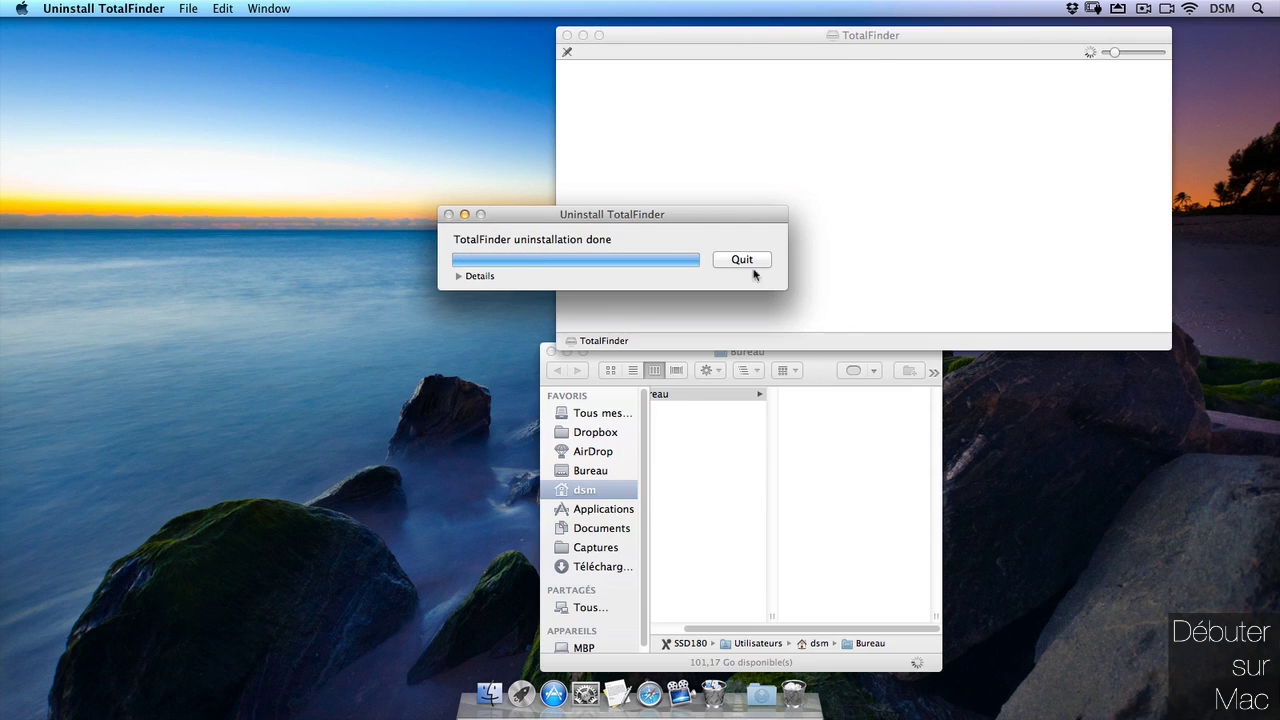
left_click(742, 260)
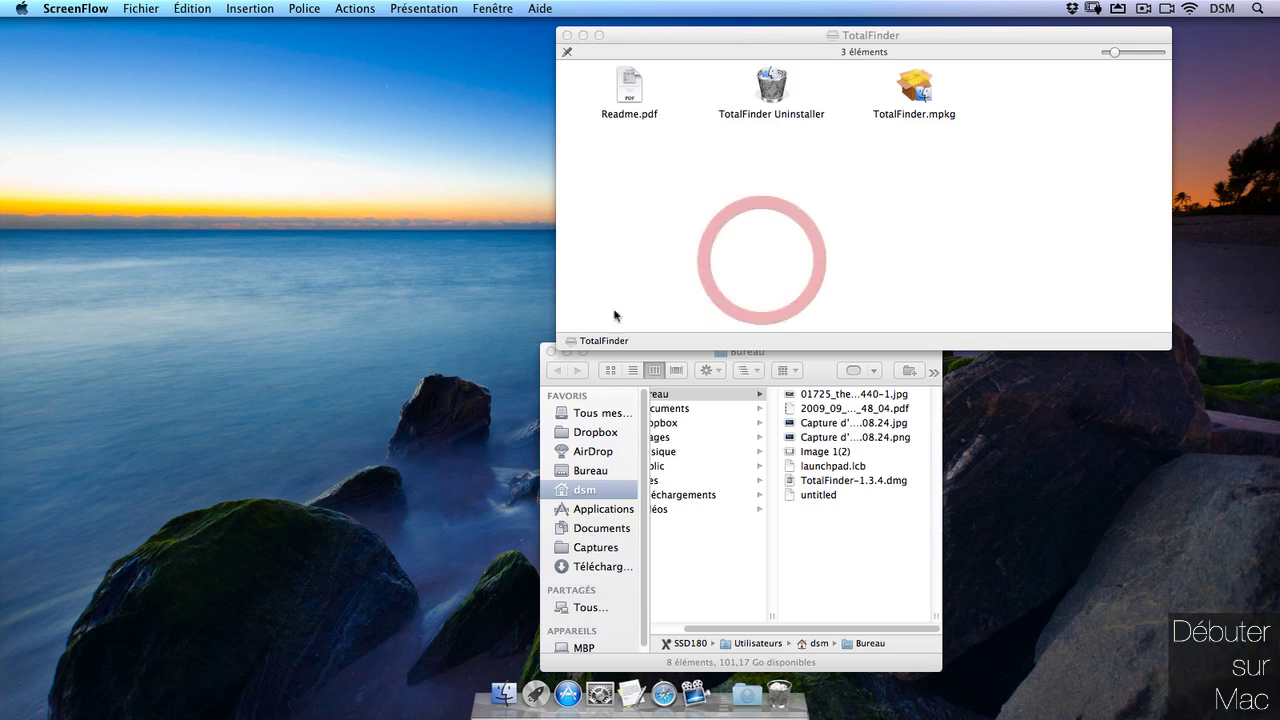